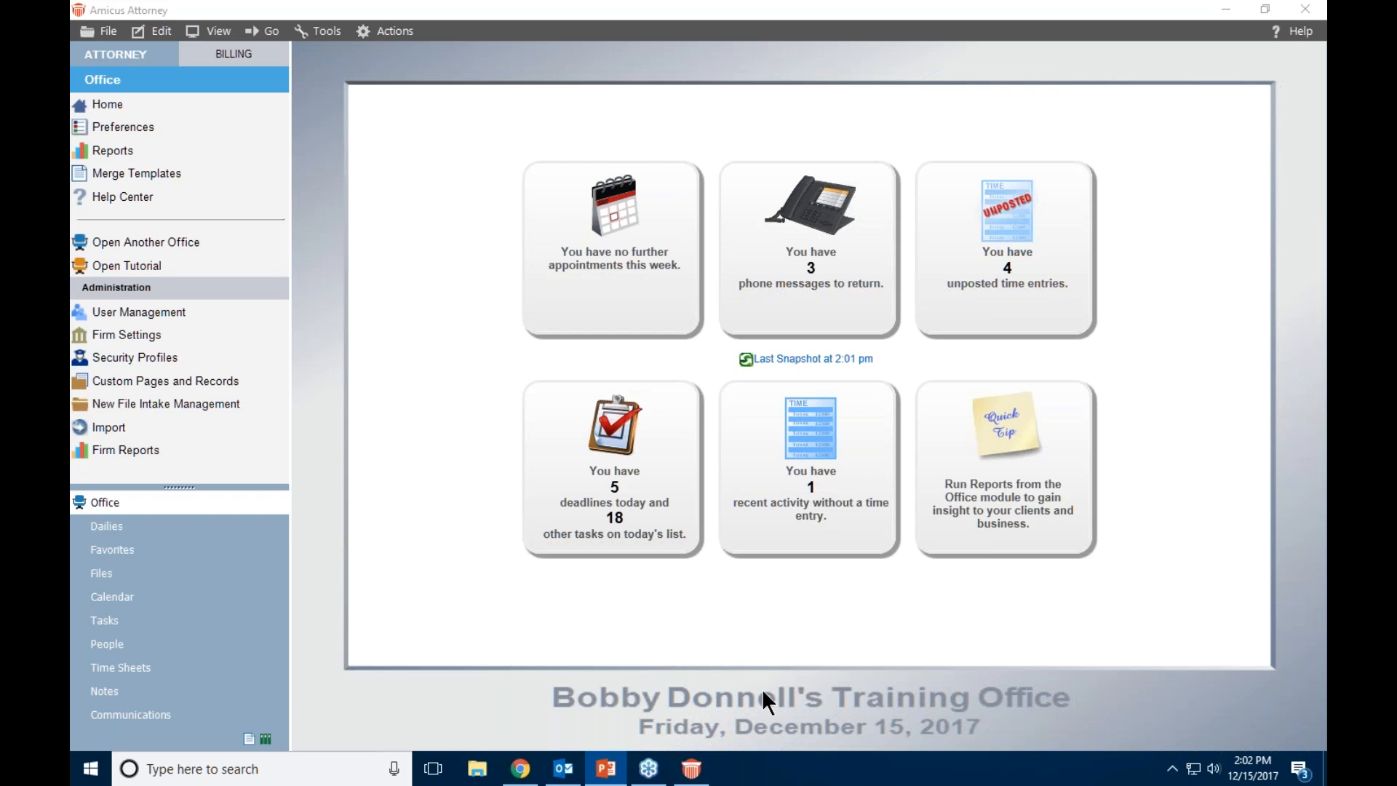
Open the event details of today's FREE TRAINING FRIDAY! appointment from the calendar
click(109, 596)
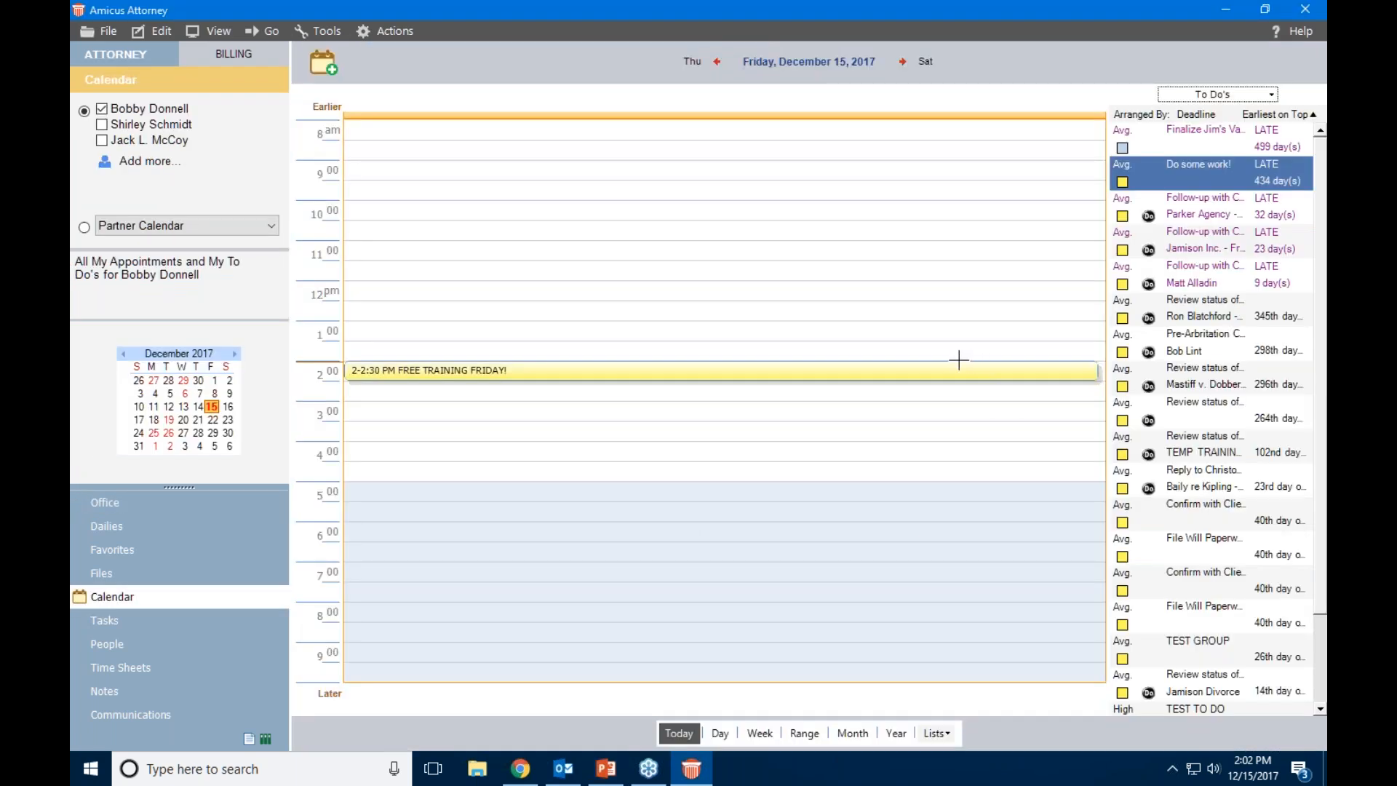
click(755, 372)
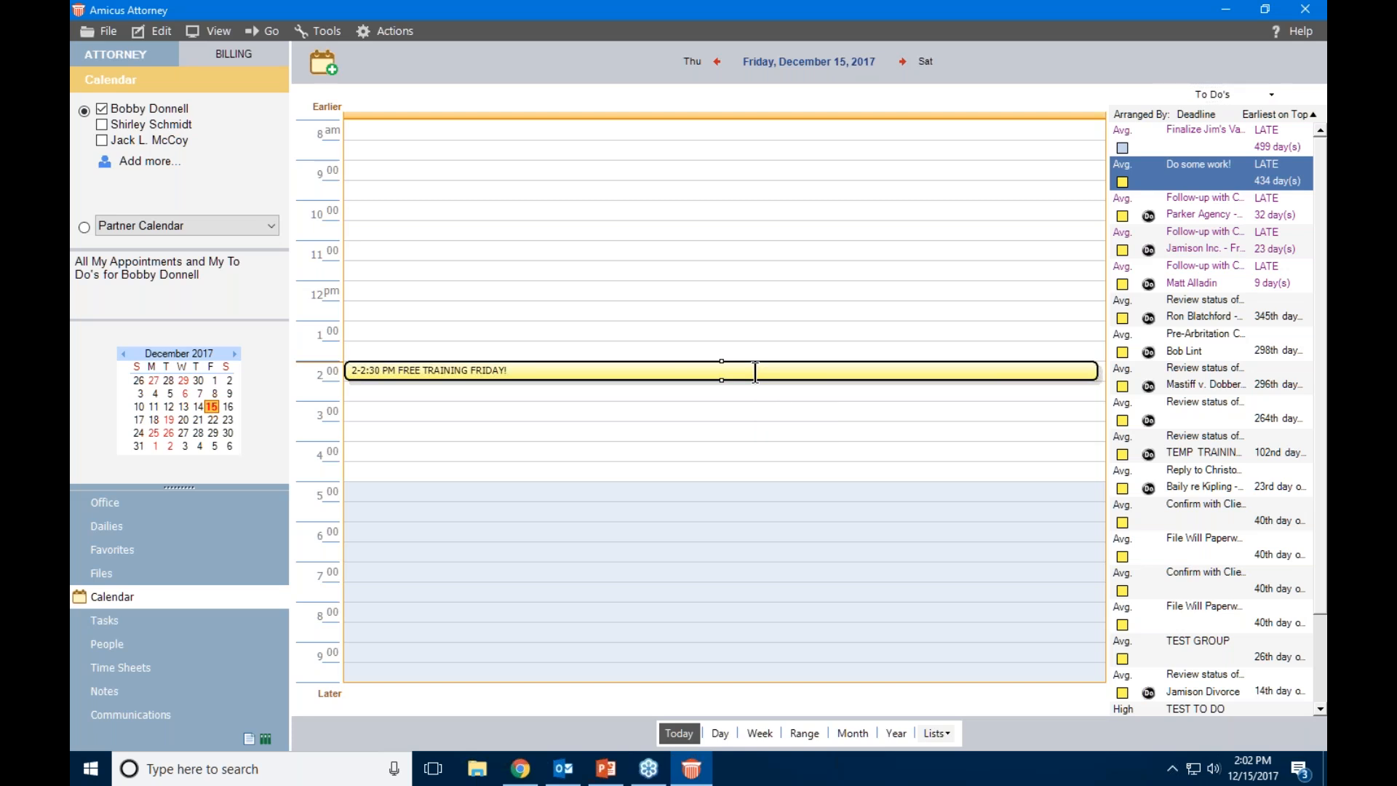
double_click(755, 372)
drag(650, 117, 824, 131)
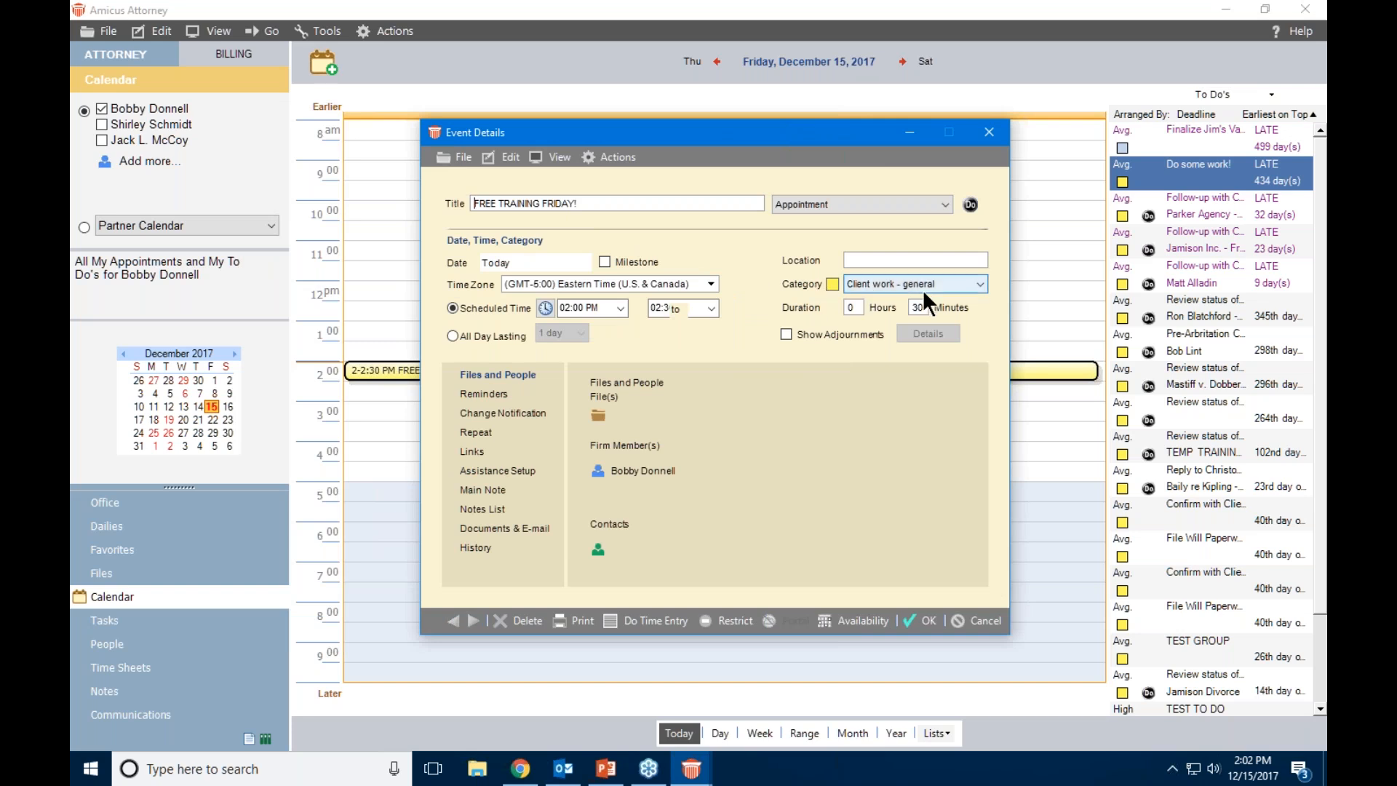
Try the Closing and Client work - special categories on the appointment, and discard the changes
click(980, 284)
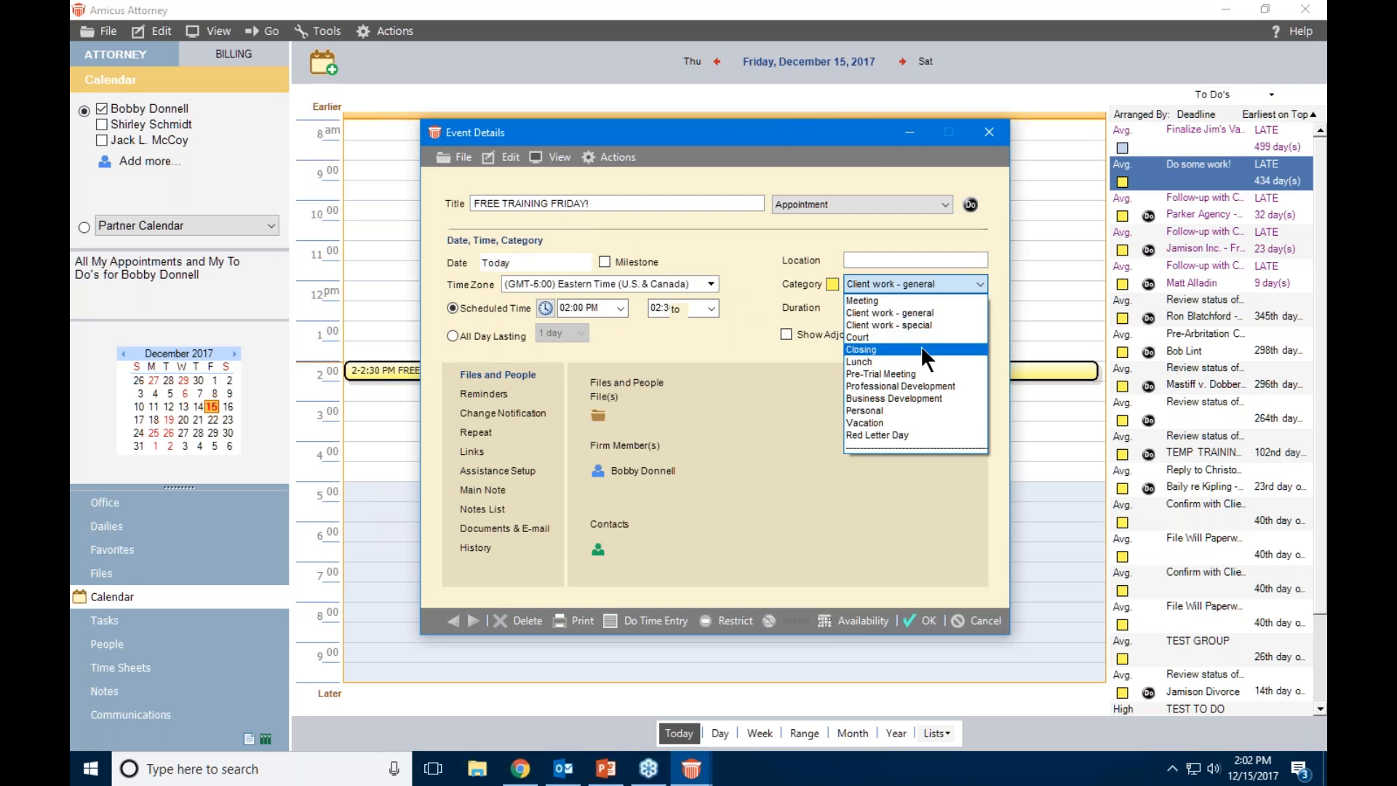
click(920, 347)
click(977, 279)
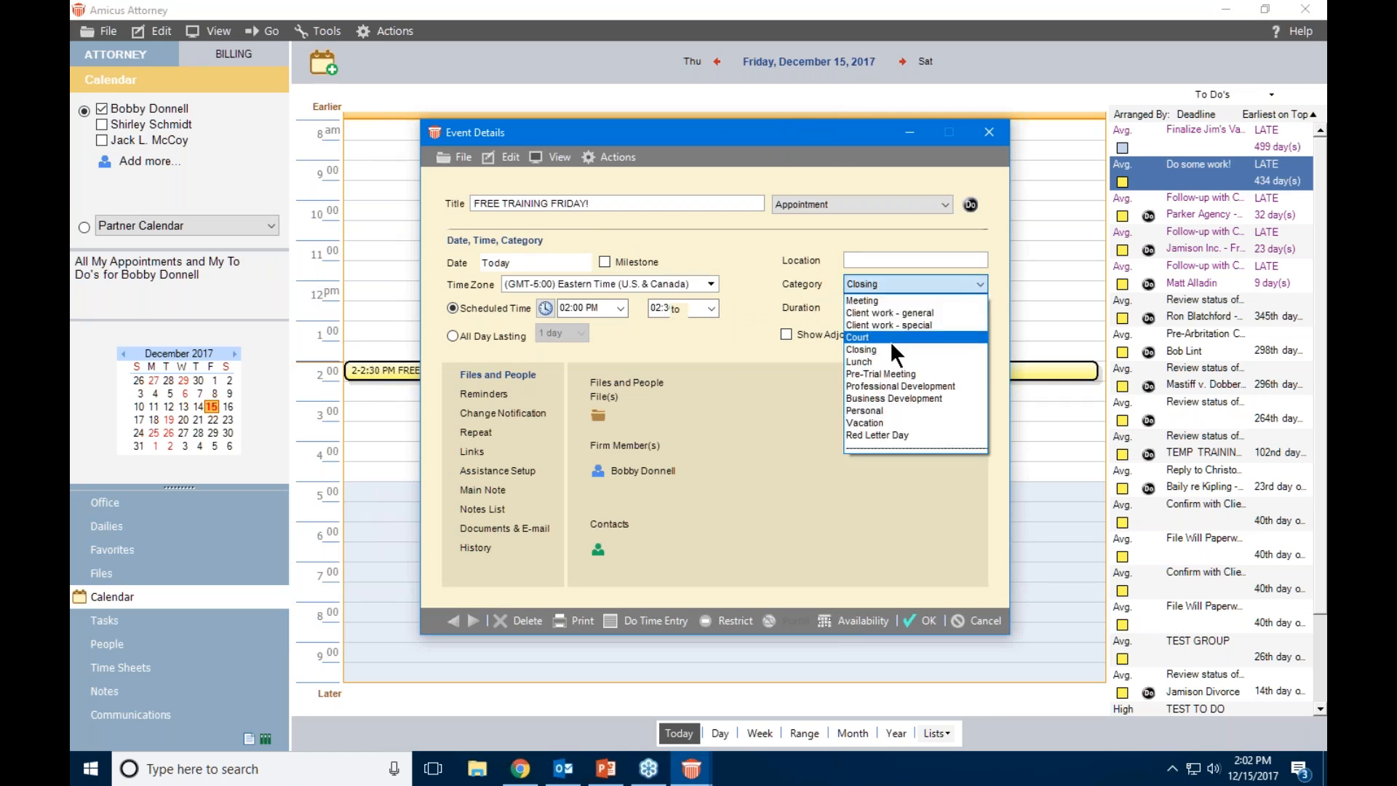
click(875, 326)
click(976, 284)
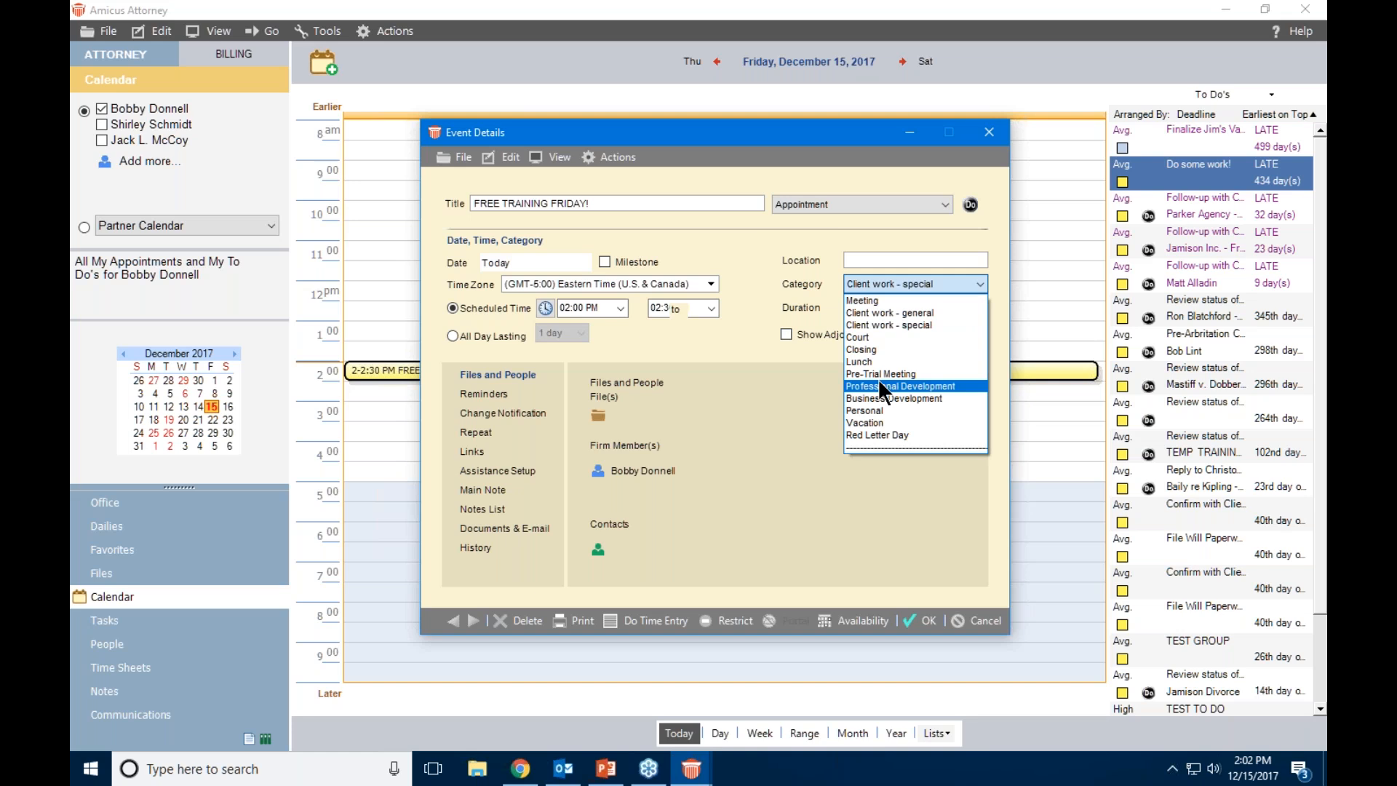
click(771, 297)
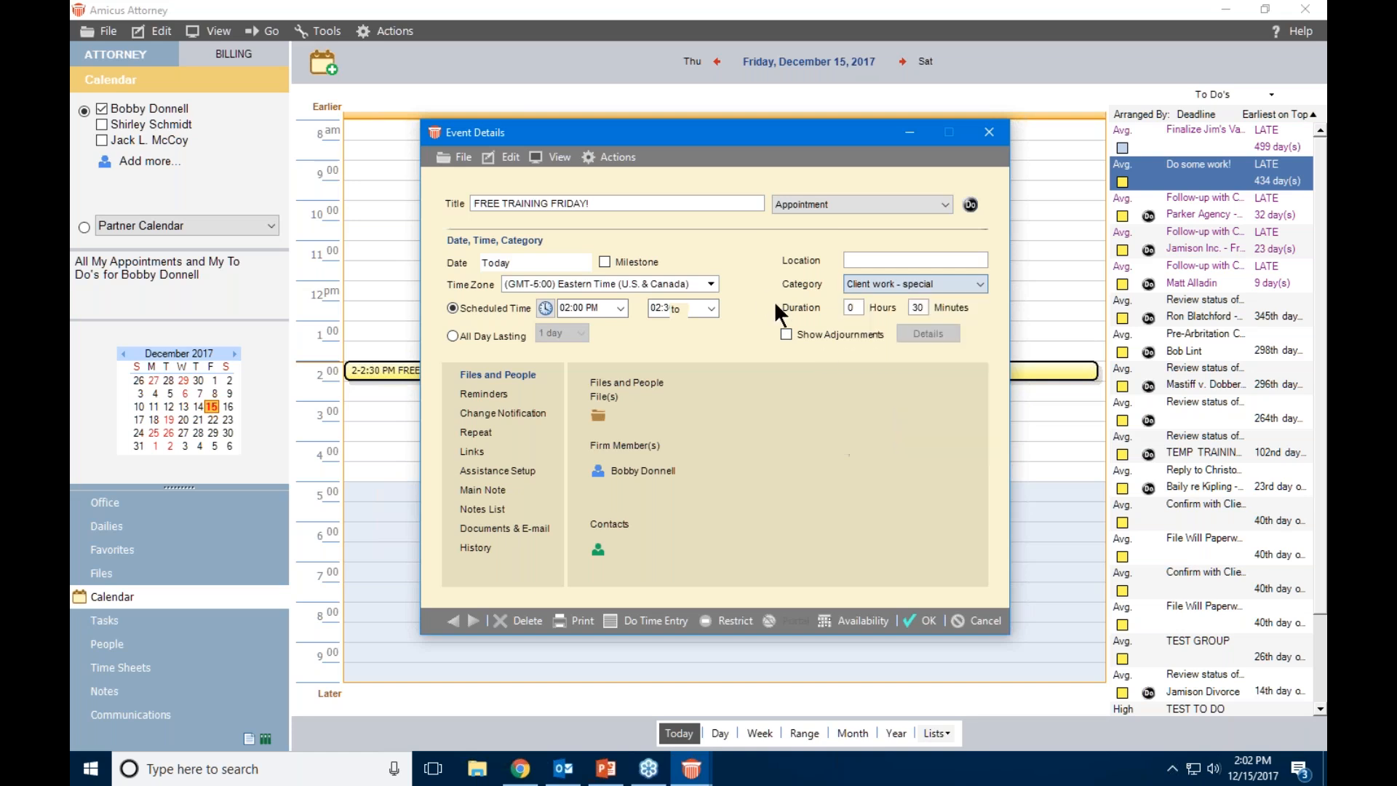
click(980, 620)
Open the calendar's Event Categories in the office's Firm Settings
click(105, 502)
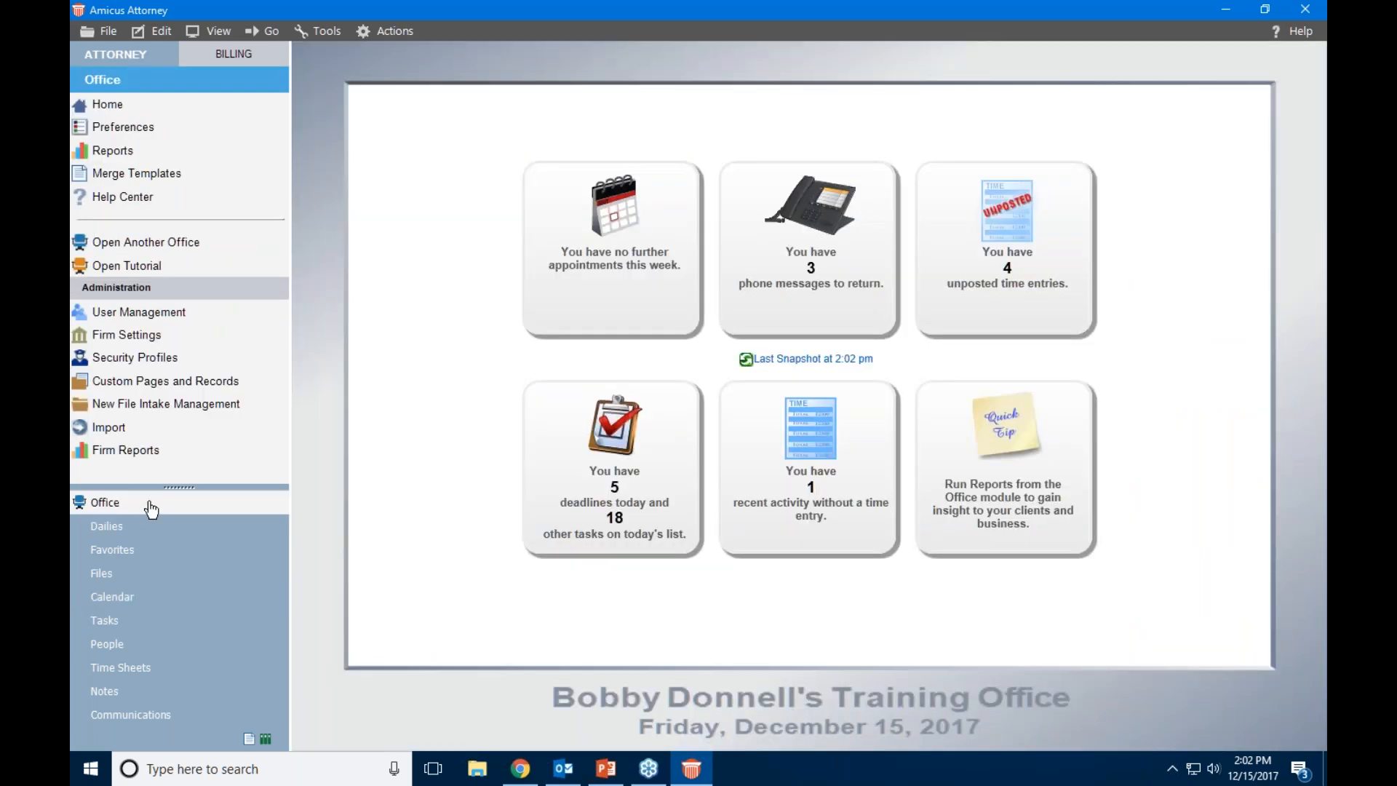
click(134, 341)
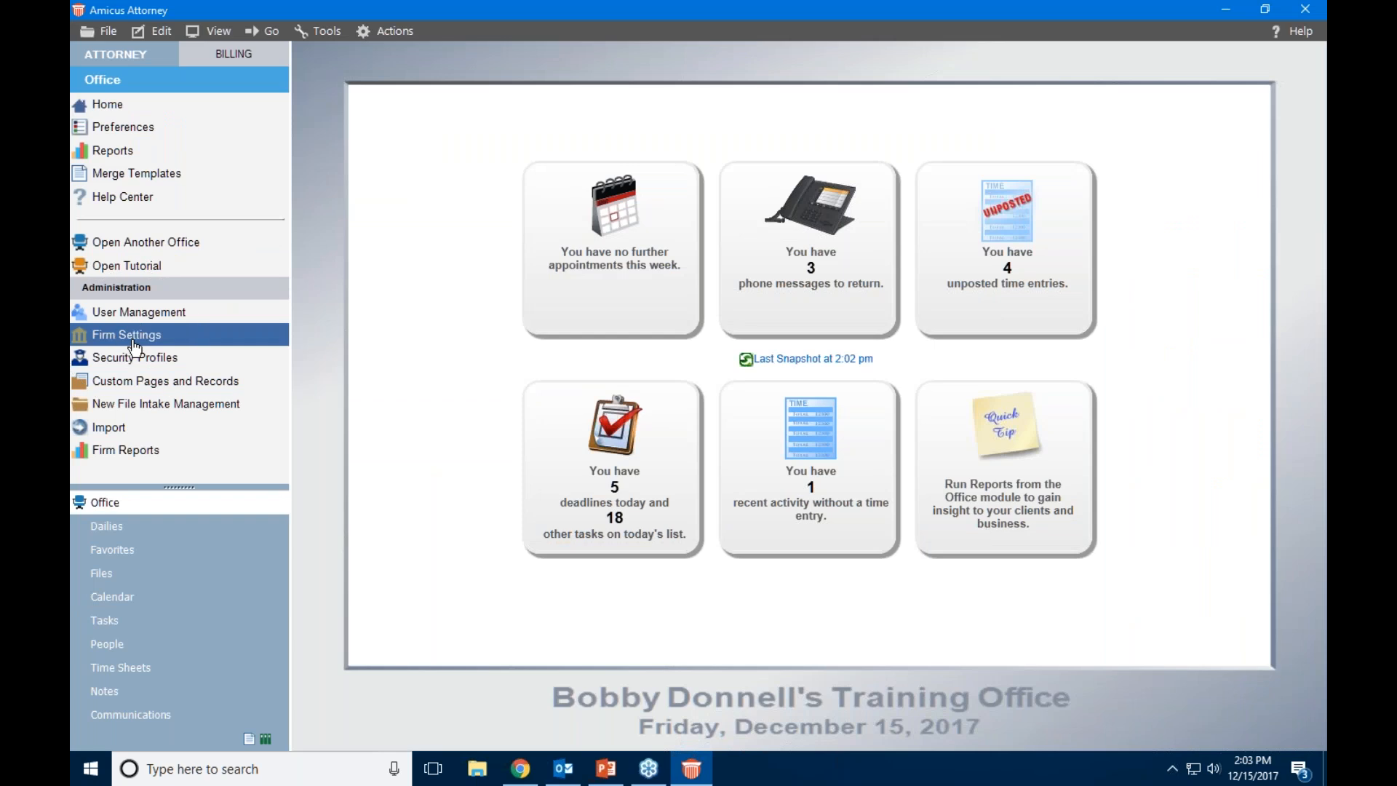
click(133, 342)
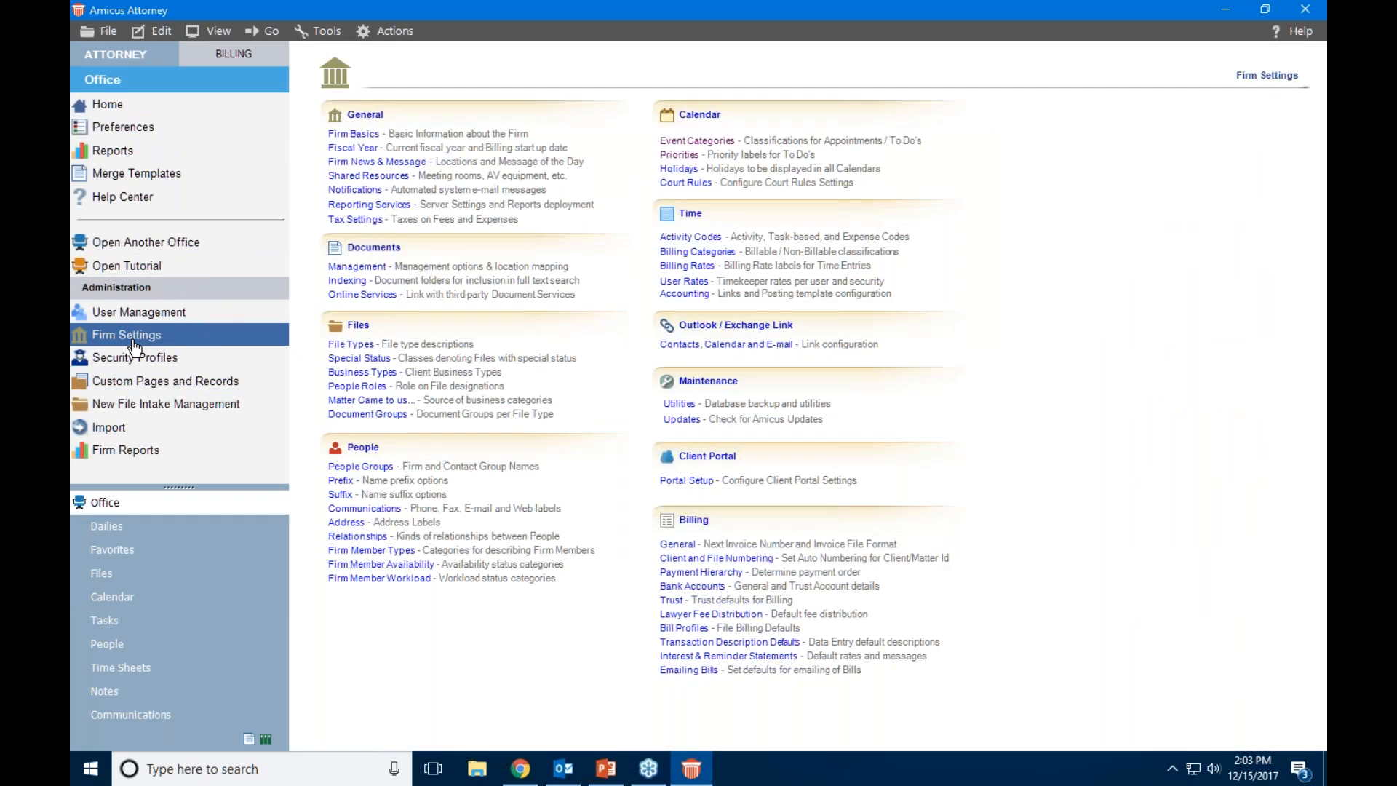
click(719, 142)
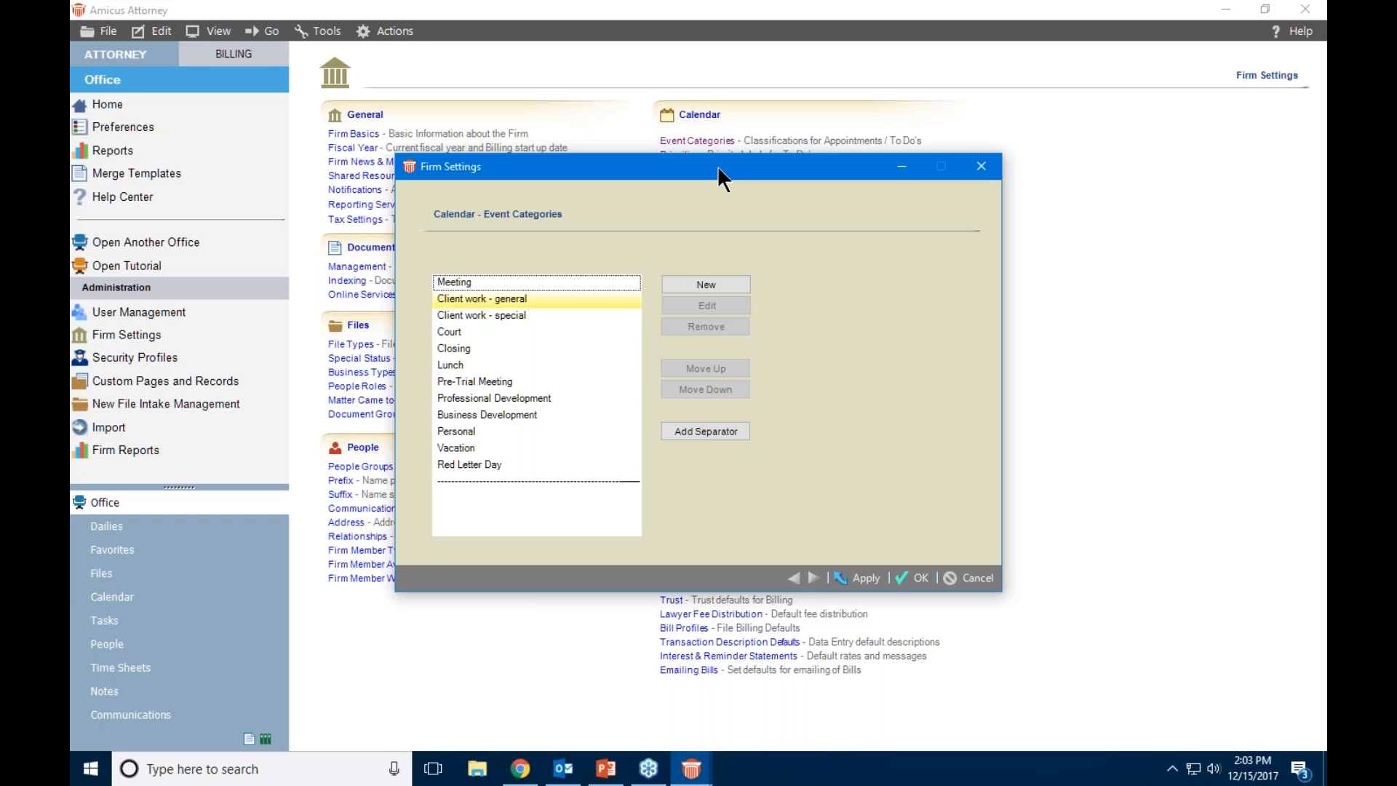
drag(726, 177, 948, 104)
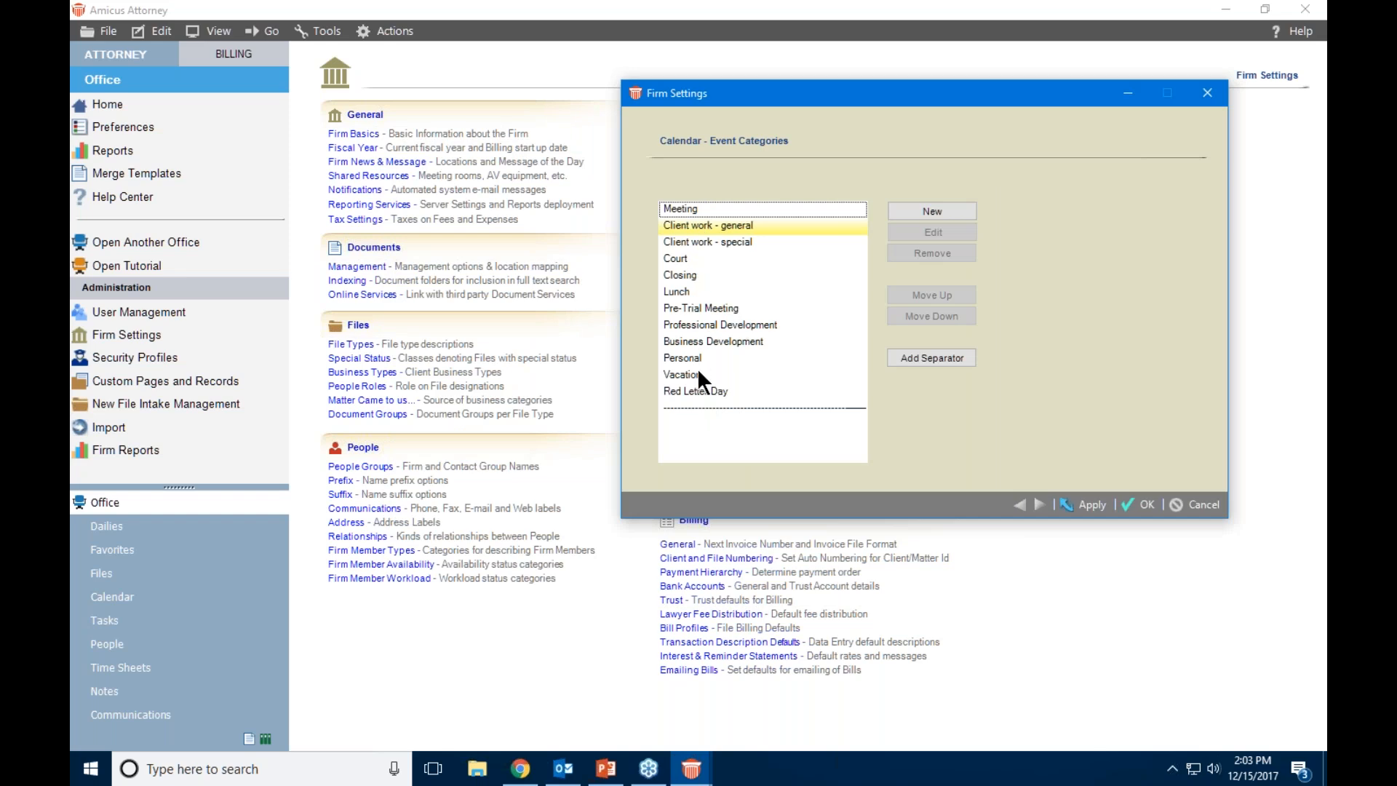
Add a new event category named "Very Important Work!"
click(945, 212)
text(V)
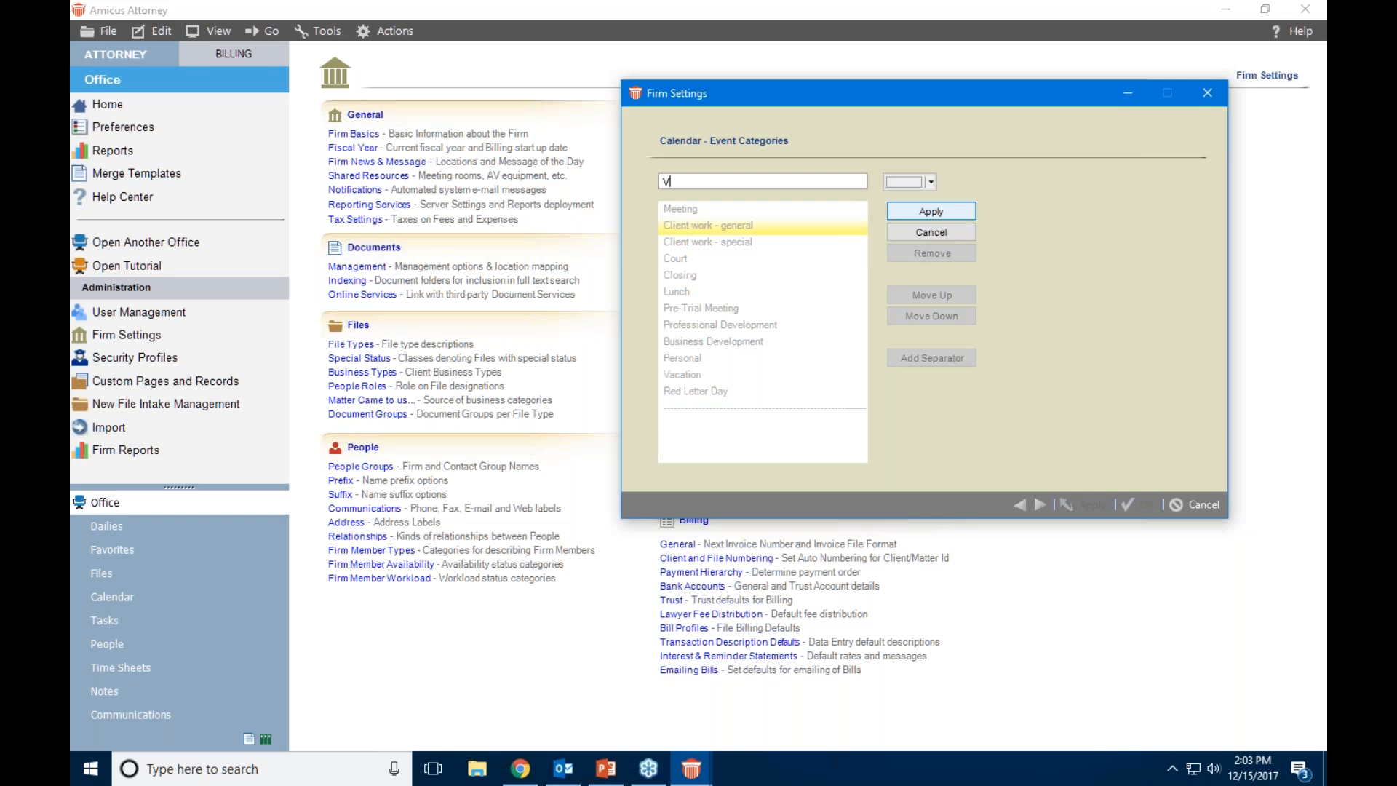
text(ery Important Work!)
click(948, 209)
Move the Very Important Work! category to the first place in the list, above Meeting
click(722, 423)
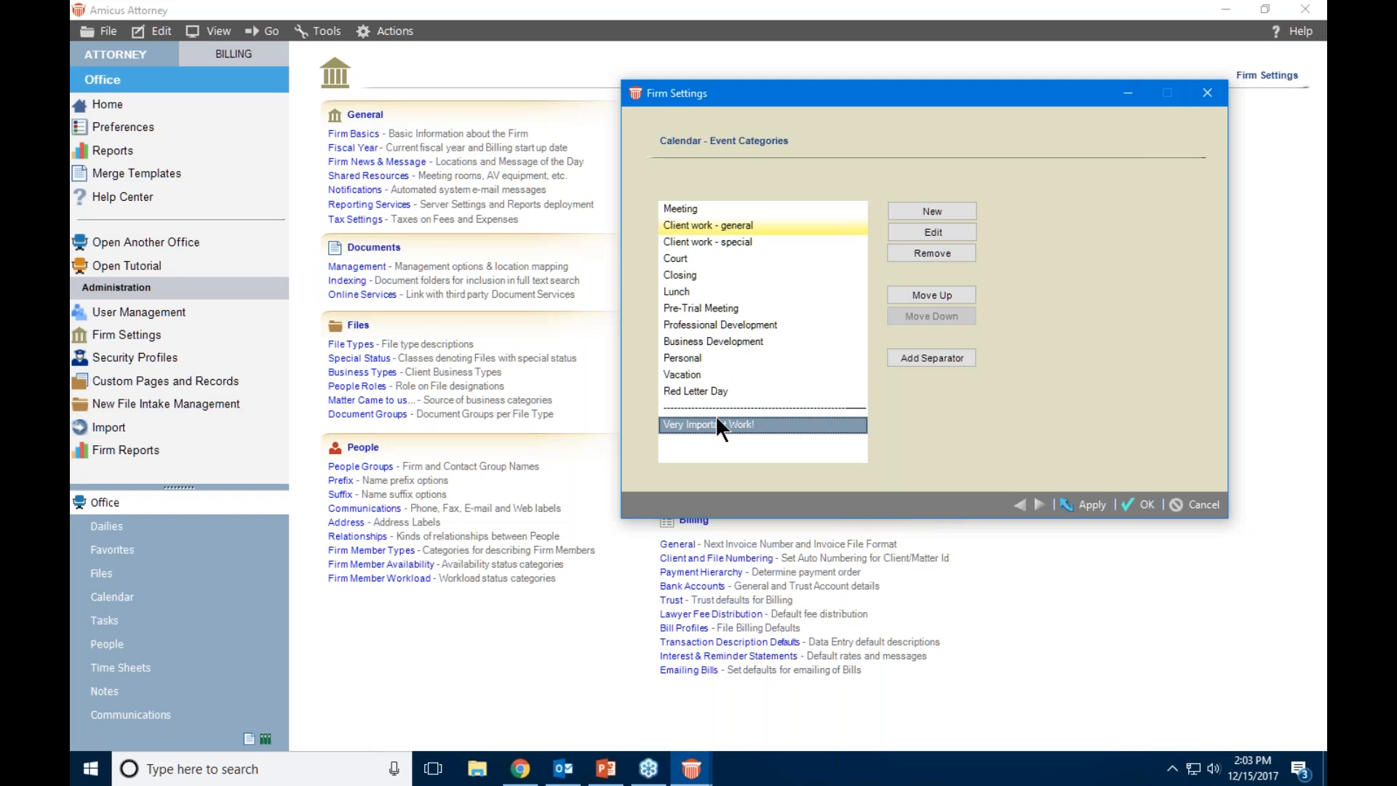
click(949, 293)
click(948, 293)
click(948, 293)
click(948, 293)
click(949, 292)
double_click(949, 293)
click(949, 292)
click(949, 292)
click(948, 293)
click(949, 293)
click(949, 292)
click(949, 292)
Assign a light pink color to the Very Important Work! category
click(696, 227)
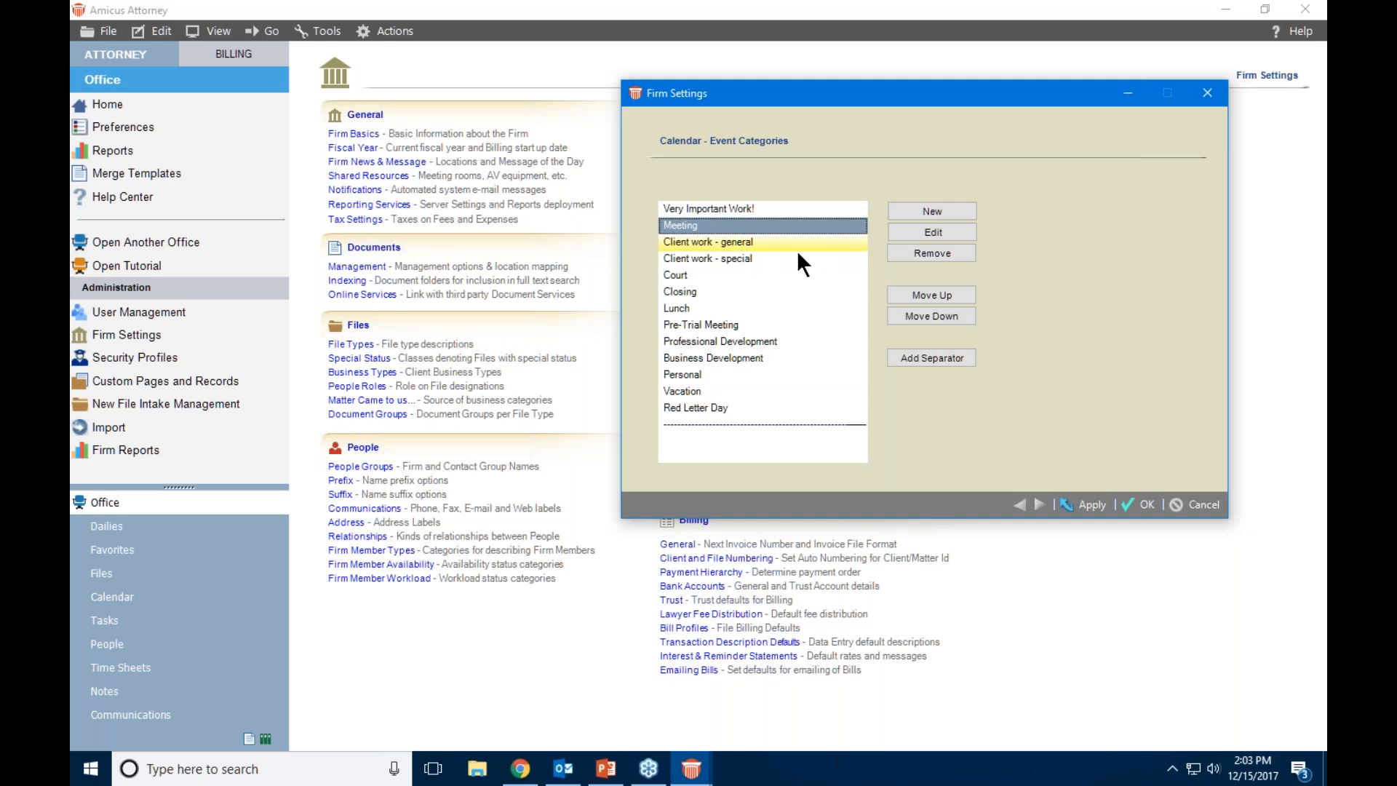
click(722, 259)
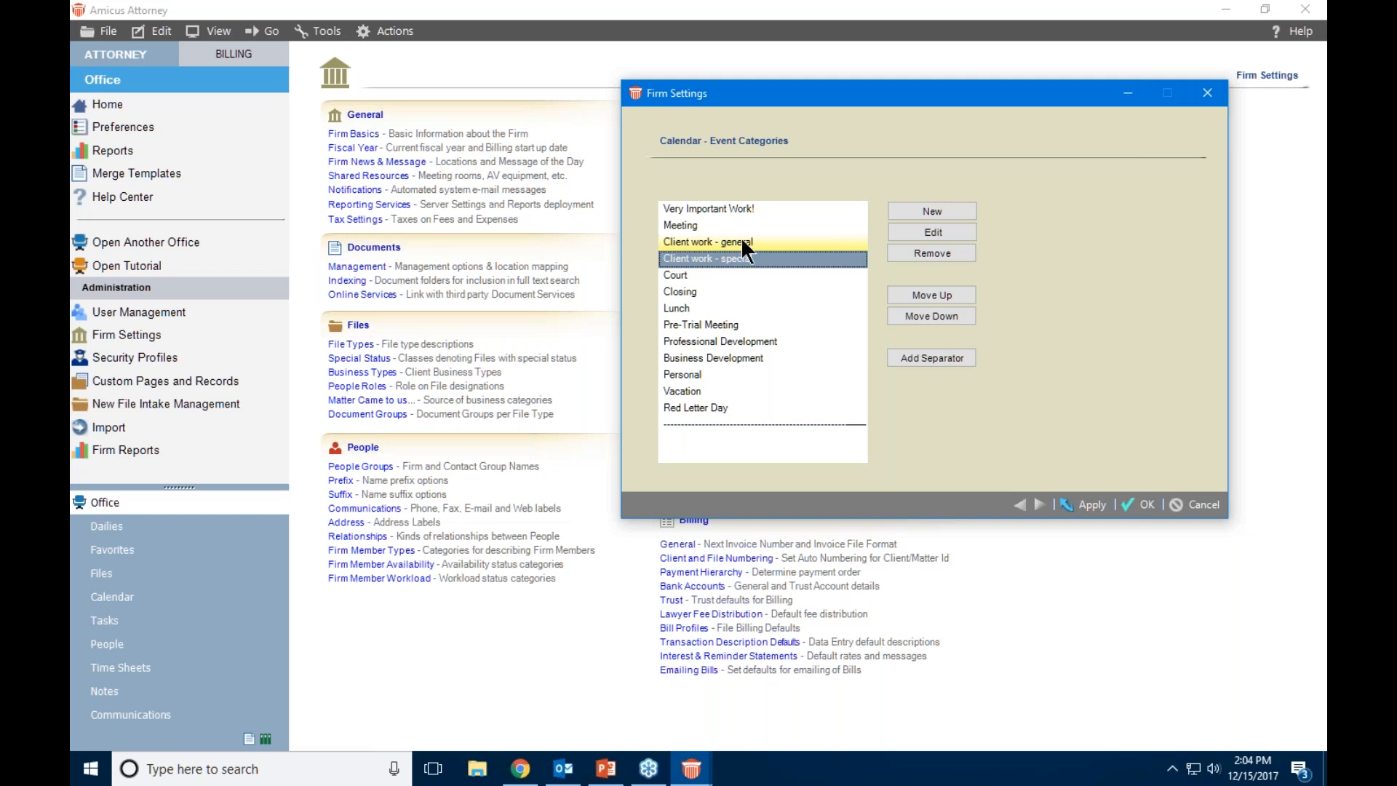
click(717, 208)
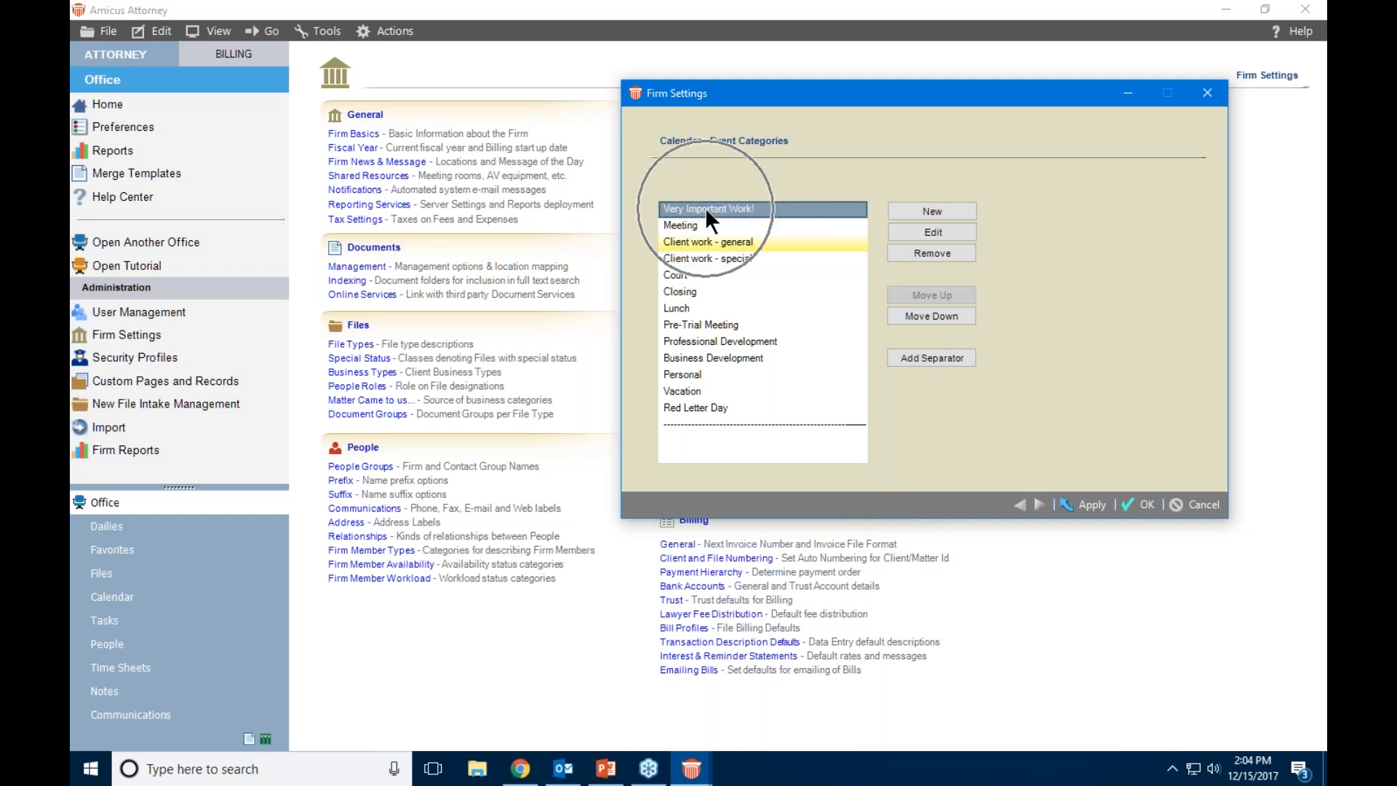
click(705, 208)
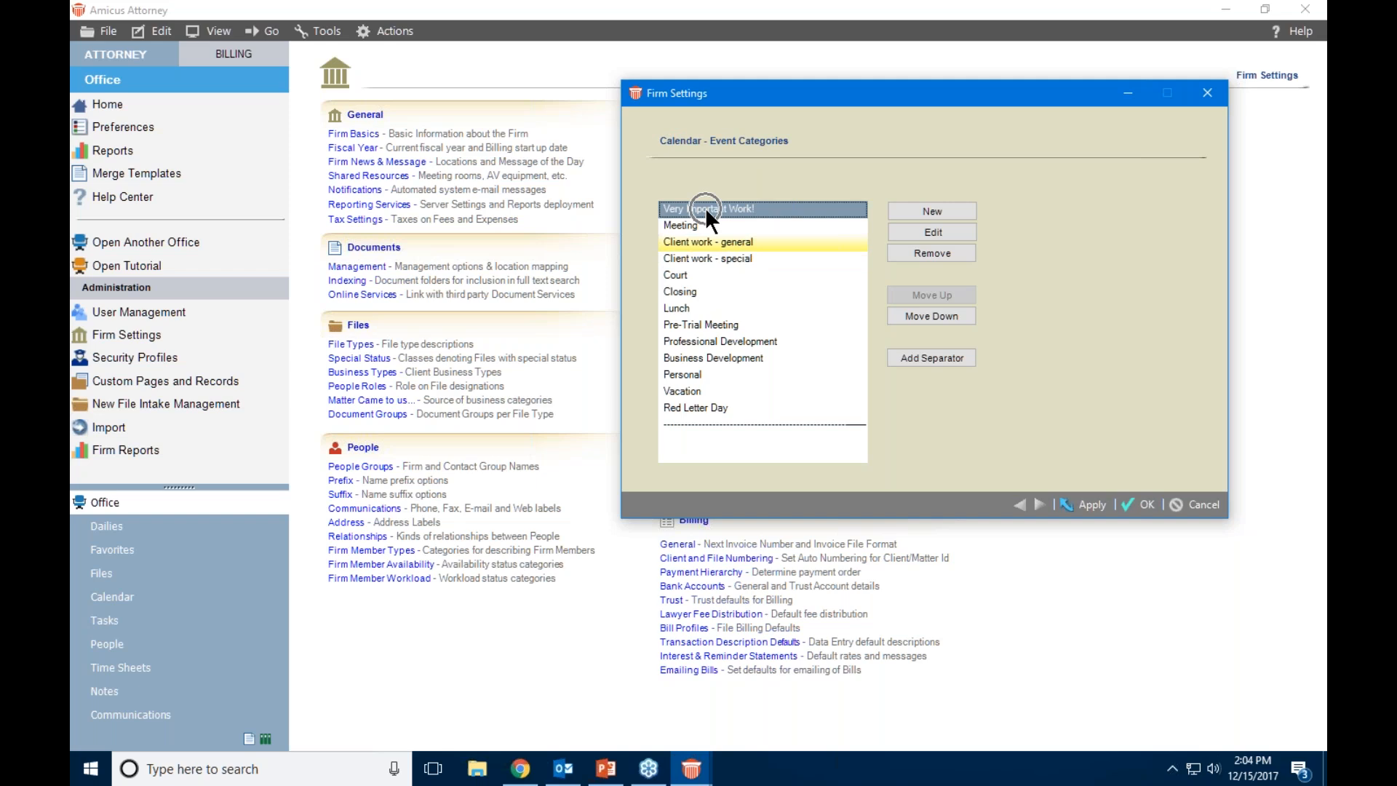
click(944, 229)
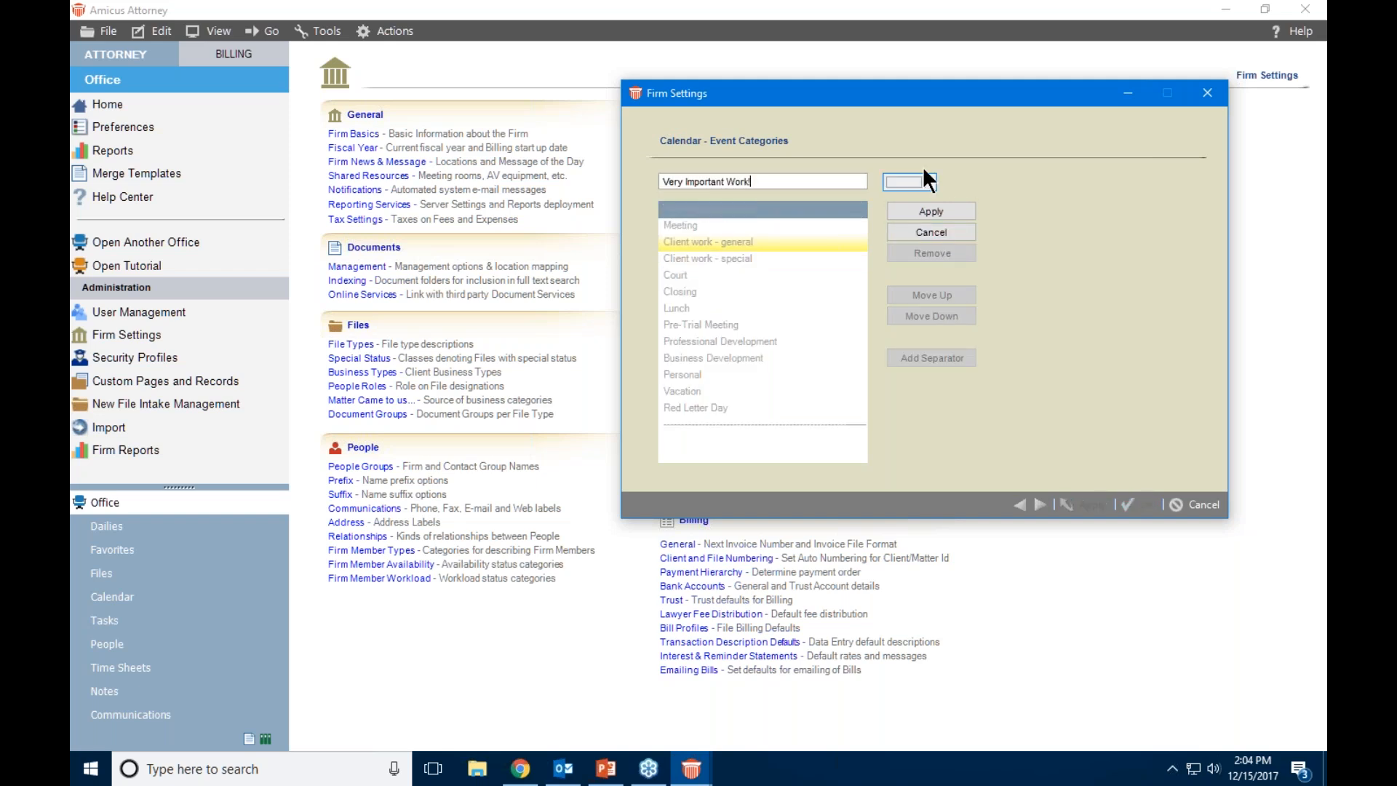
click(929, 187)
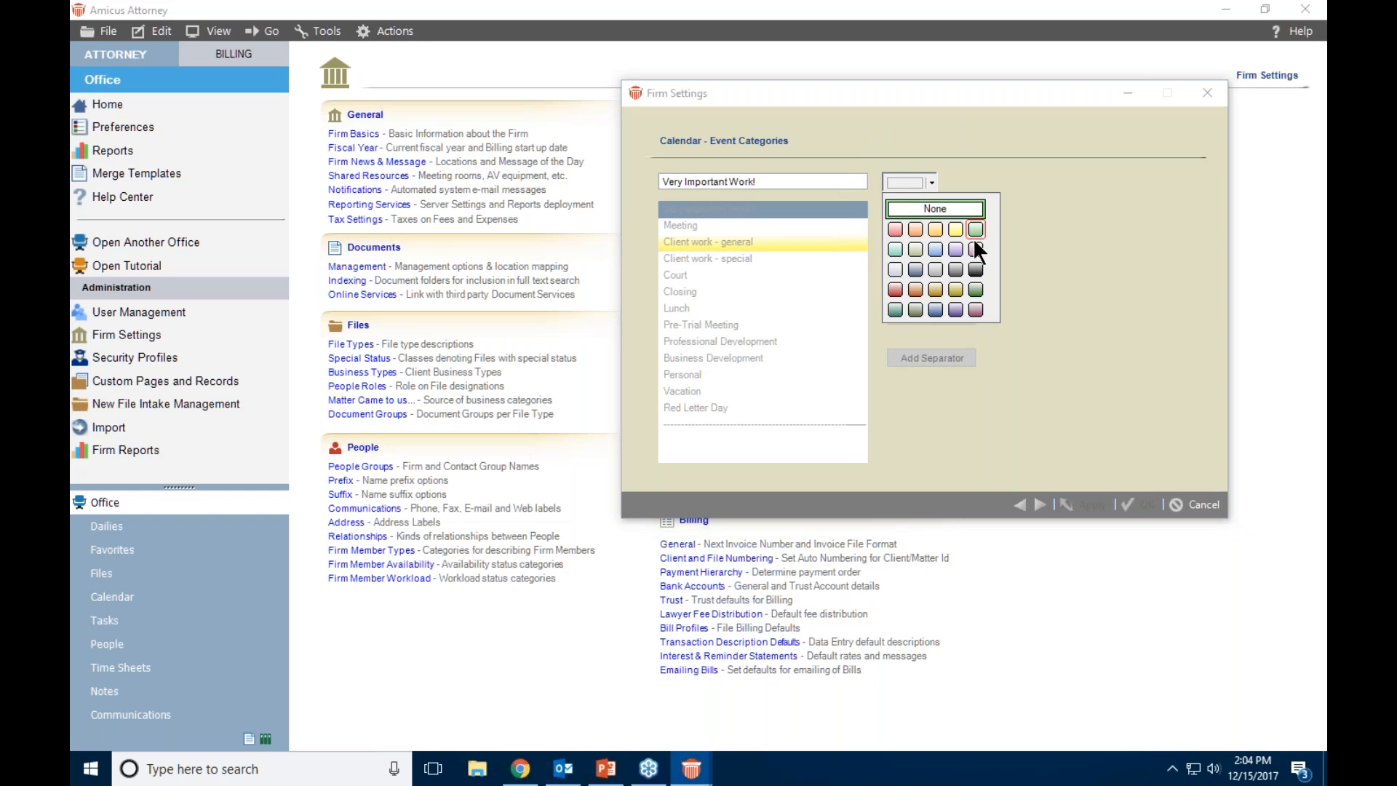
click(976, 250)
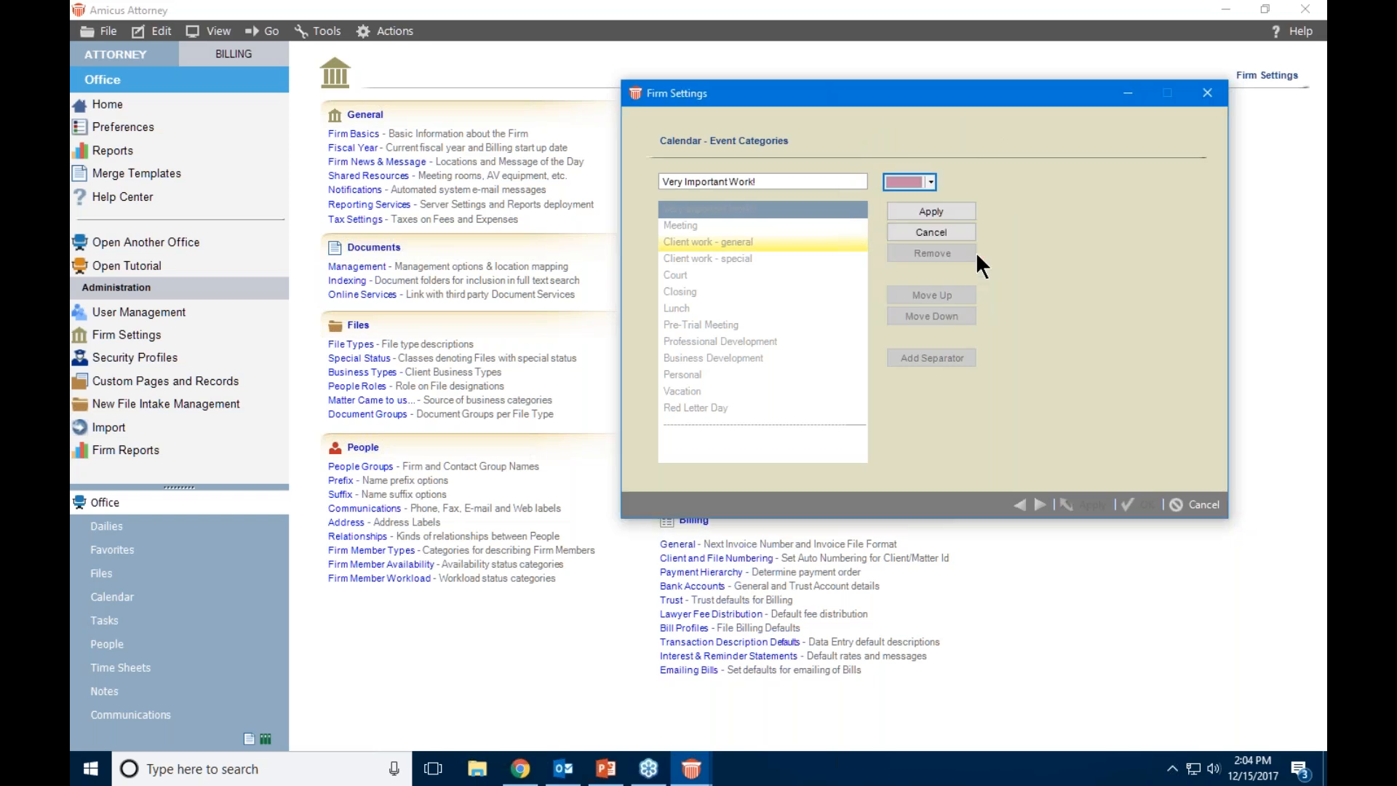
click(946, 211)
Assign black as the color of the Court category
click(732, 229)
click(727, 261)
click(710, 273)
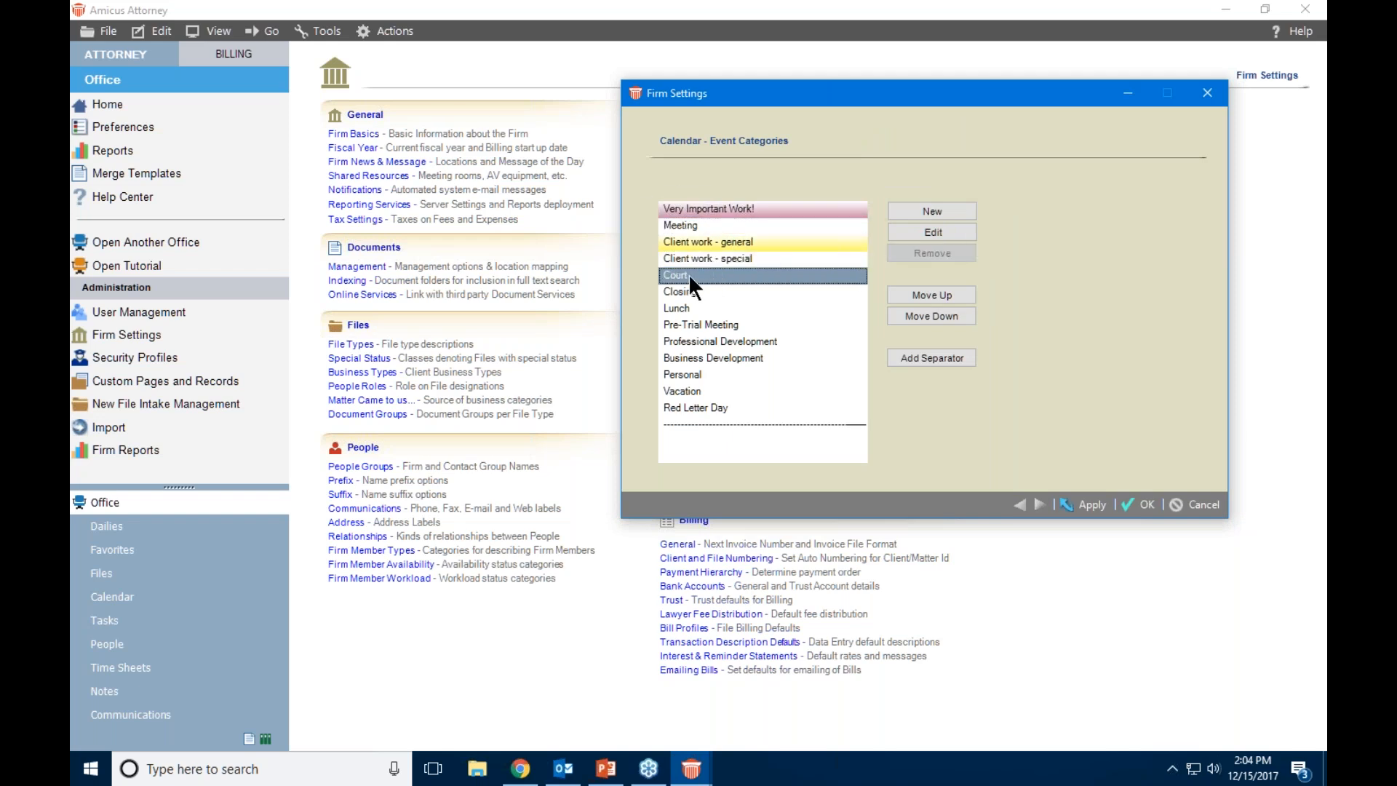
click(947, 228)
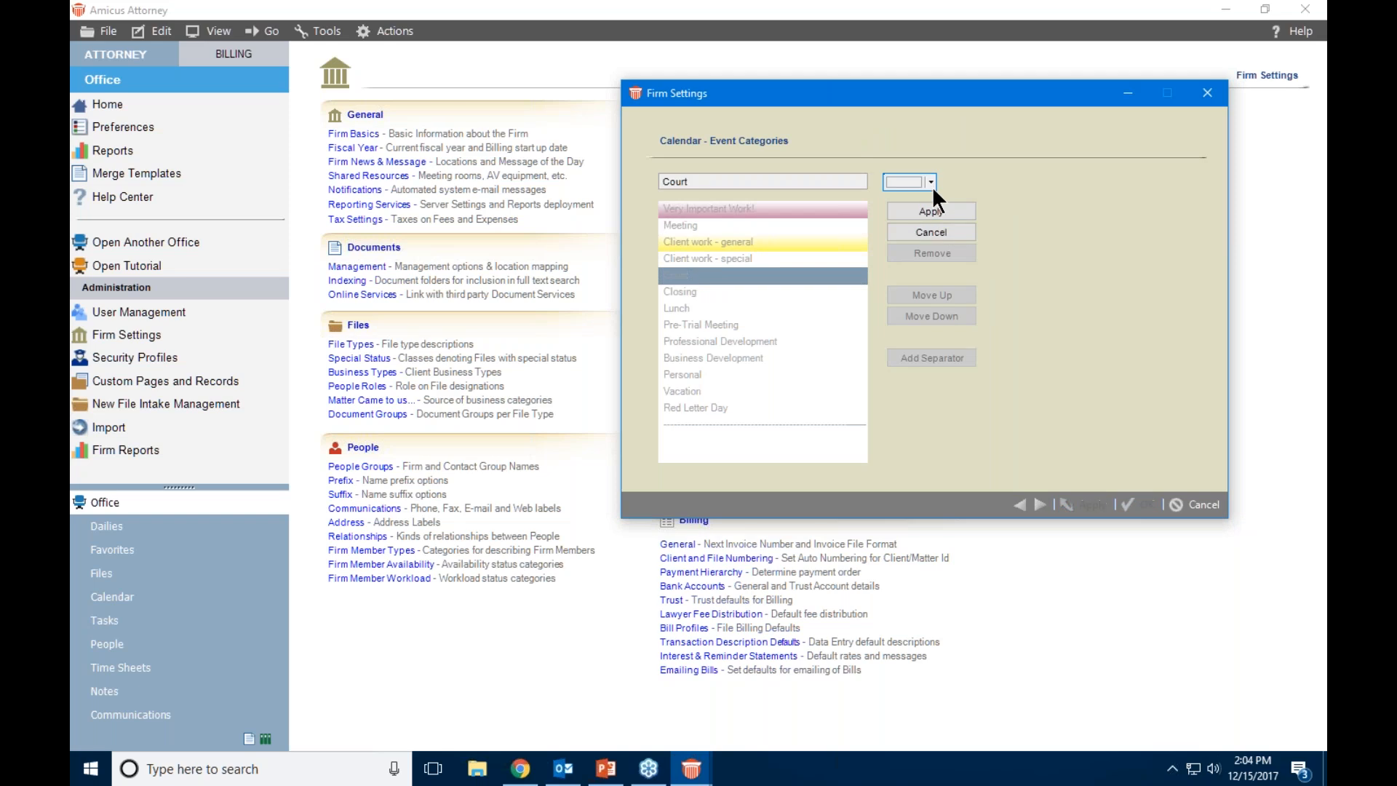
click(932, 182)
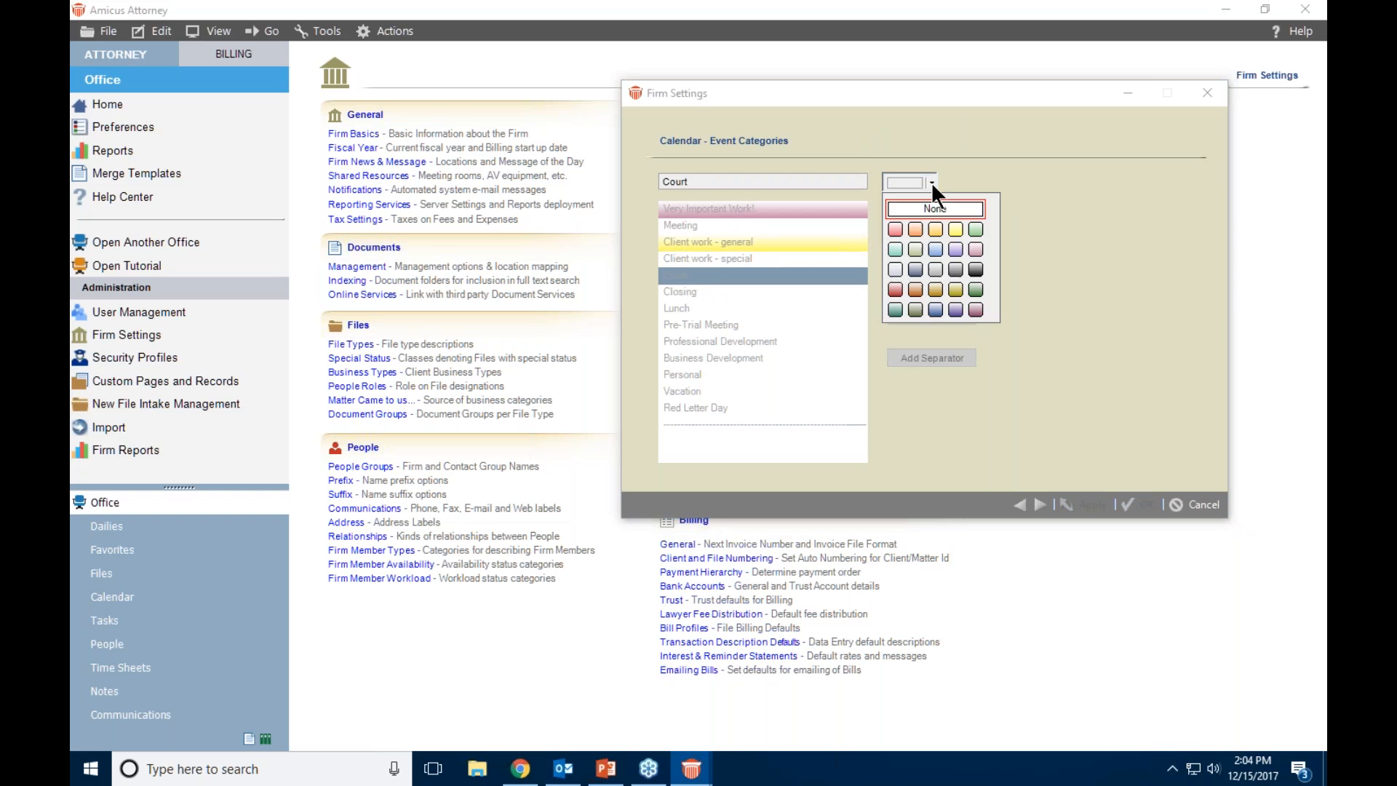
click(979, 269)
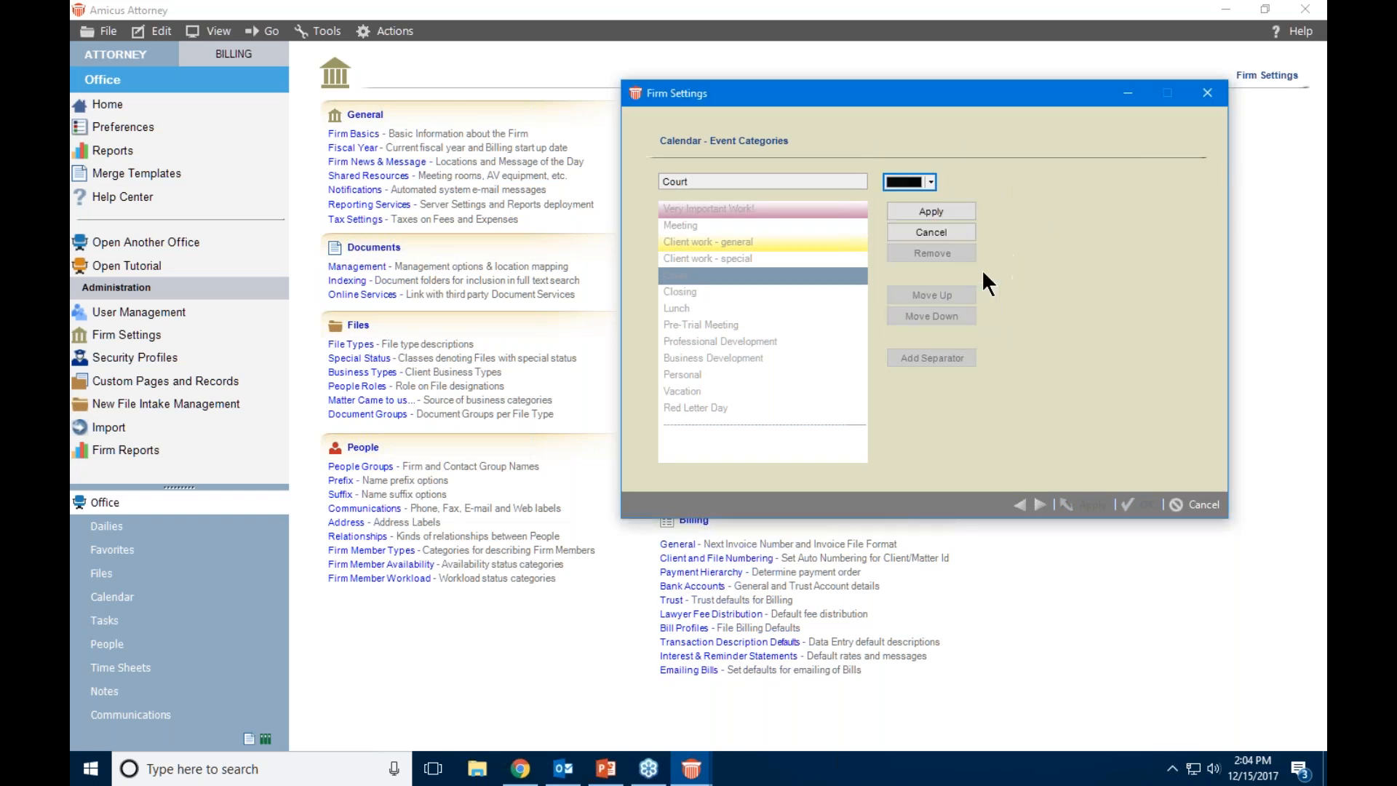
click(945, 208)
Add a separator above the Lunch category and move the separator at the list's end above Red Letter Day
click(712, 305)
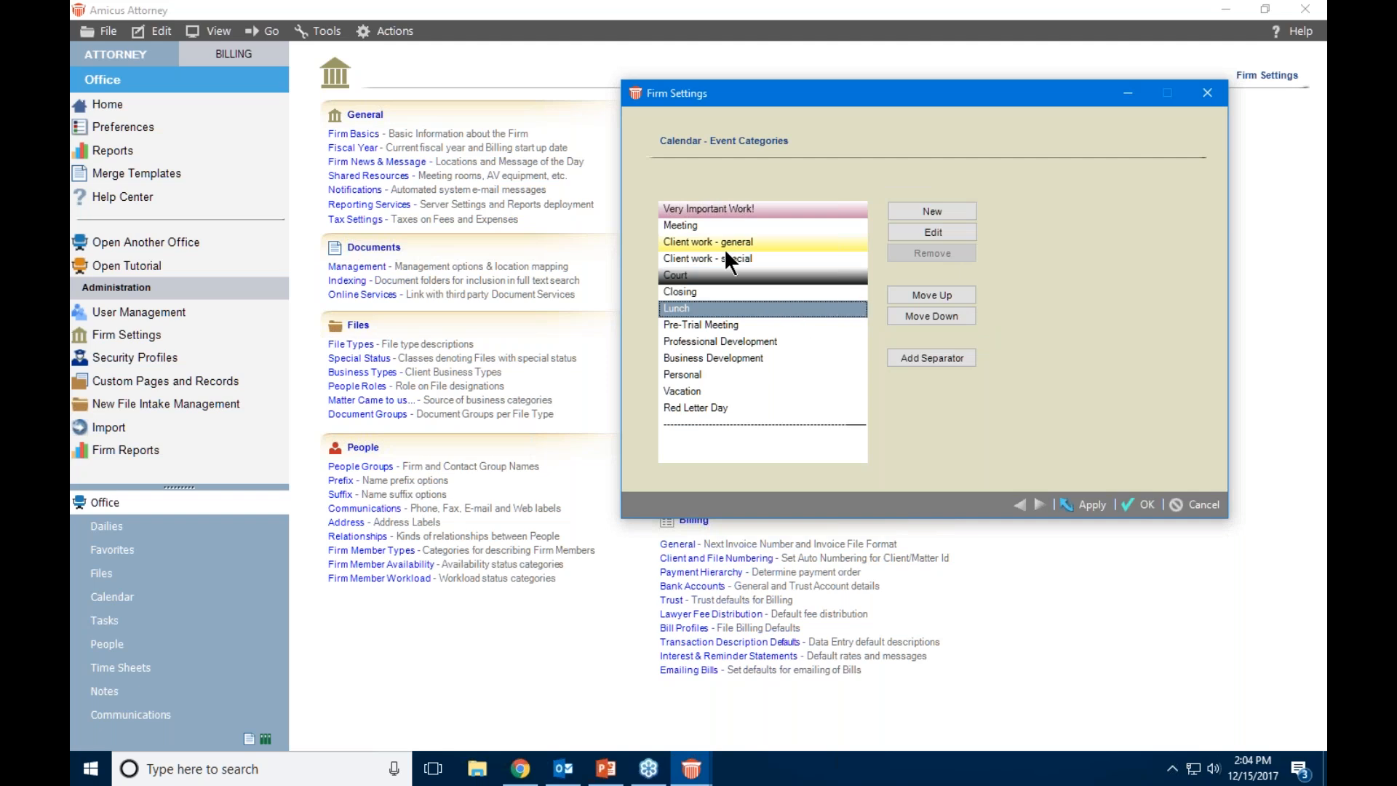
click(936, 357)
click(523, 322)
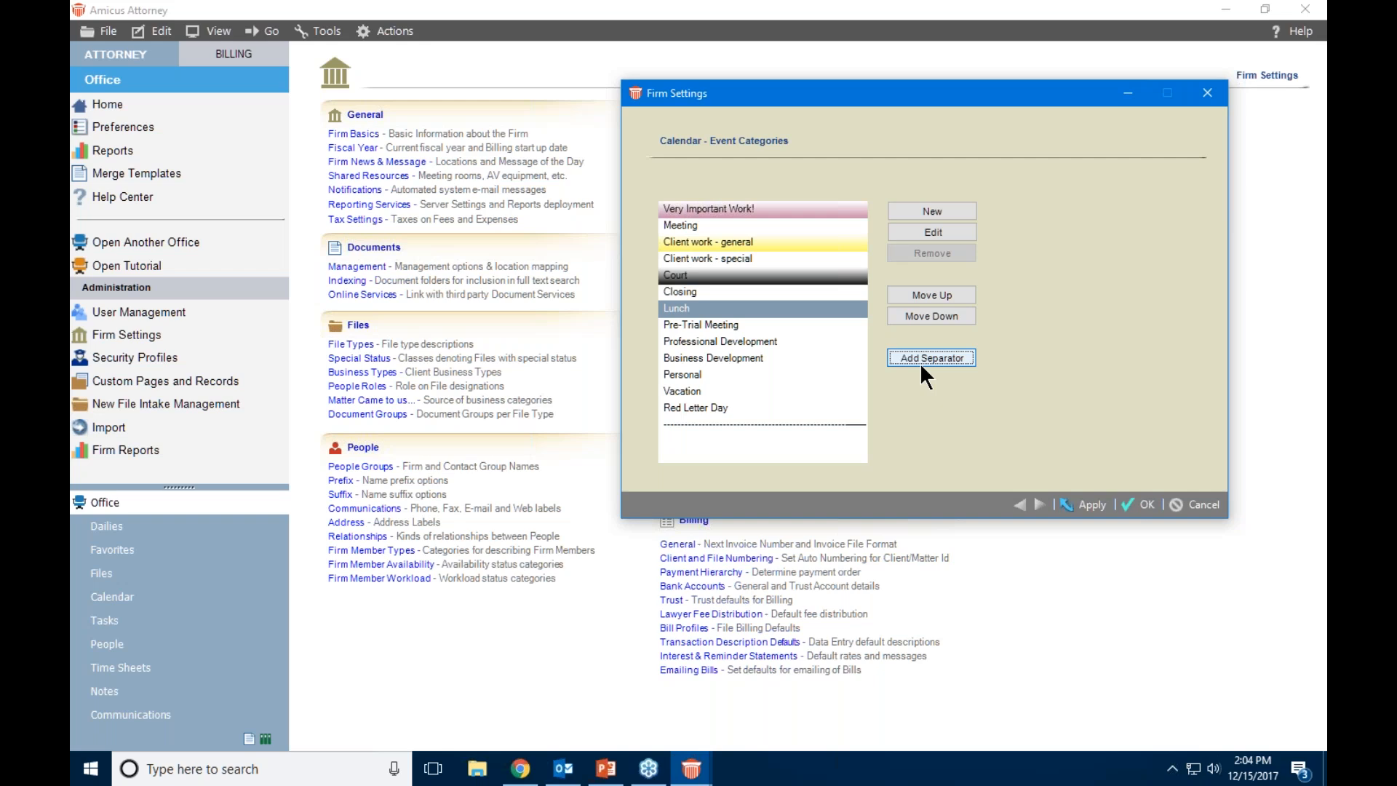
click(707, 425)
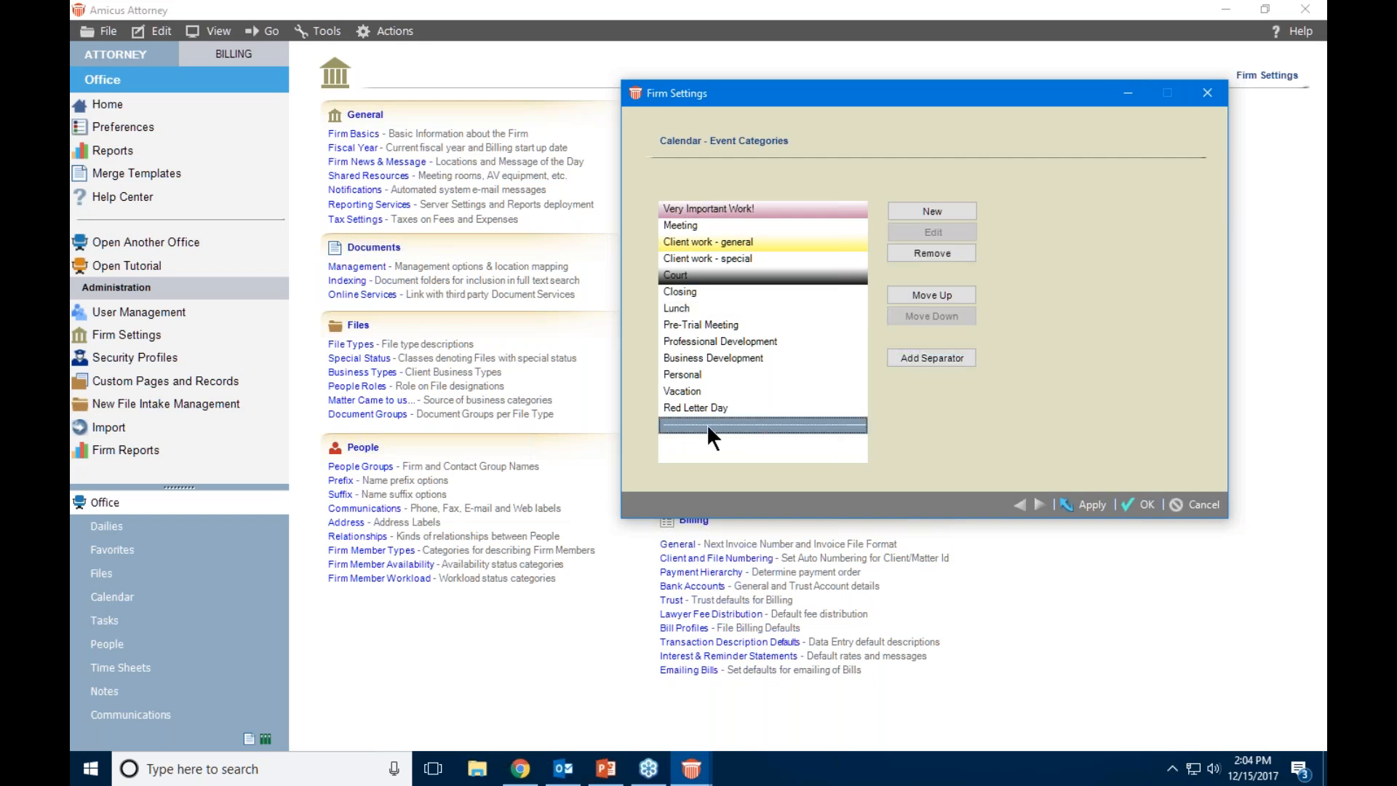
click(942, 291)
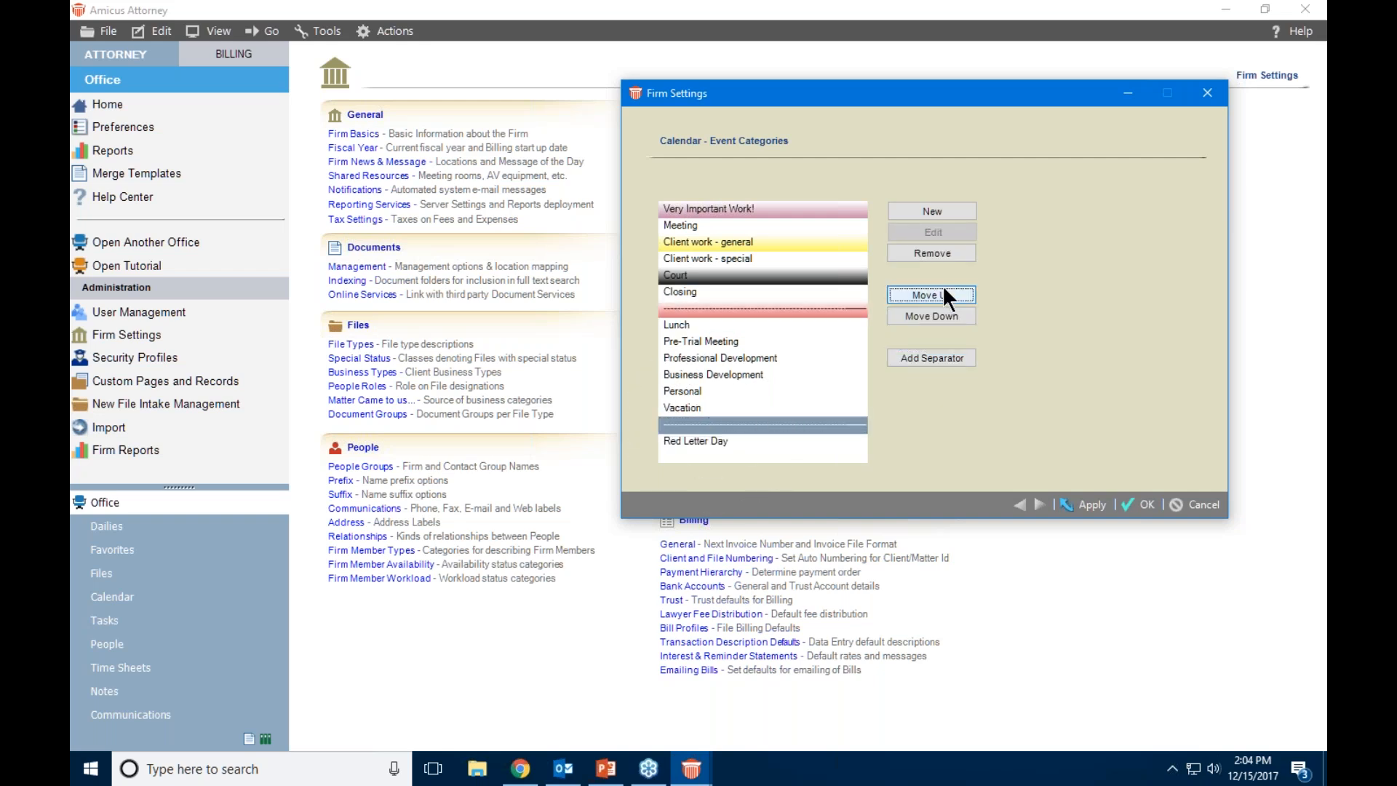
Shift the separator above Lunch up one place and back down again
click(712, 309)
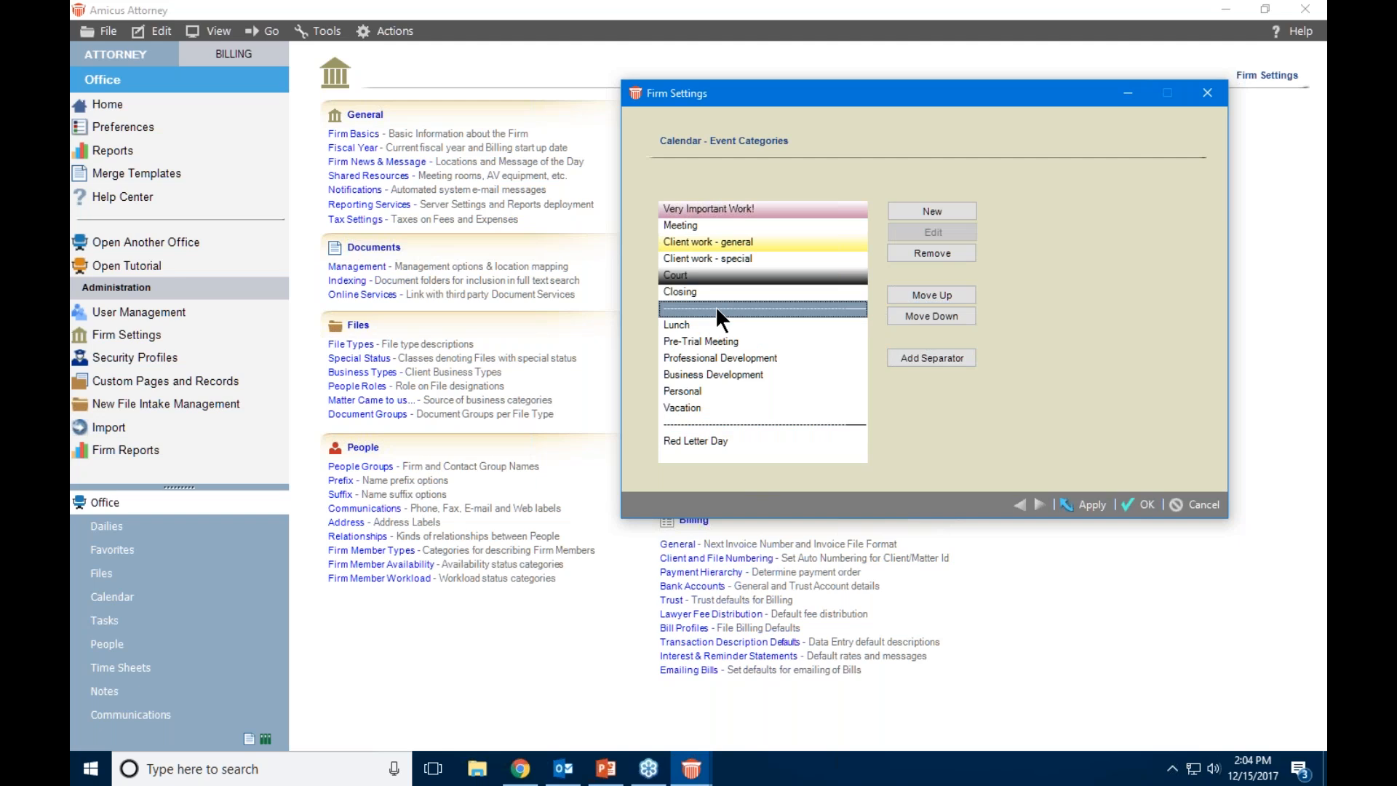
click(910, 291)
click(914, 313)
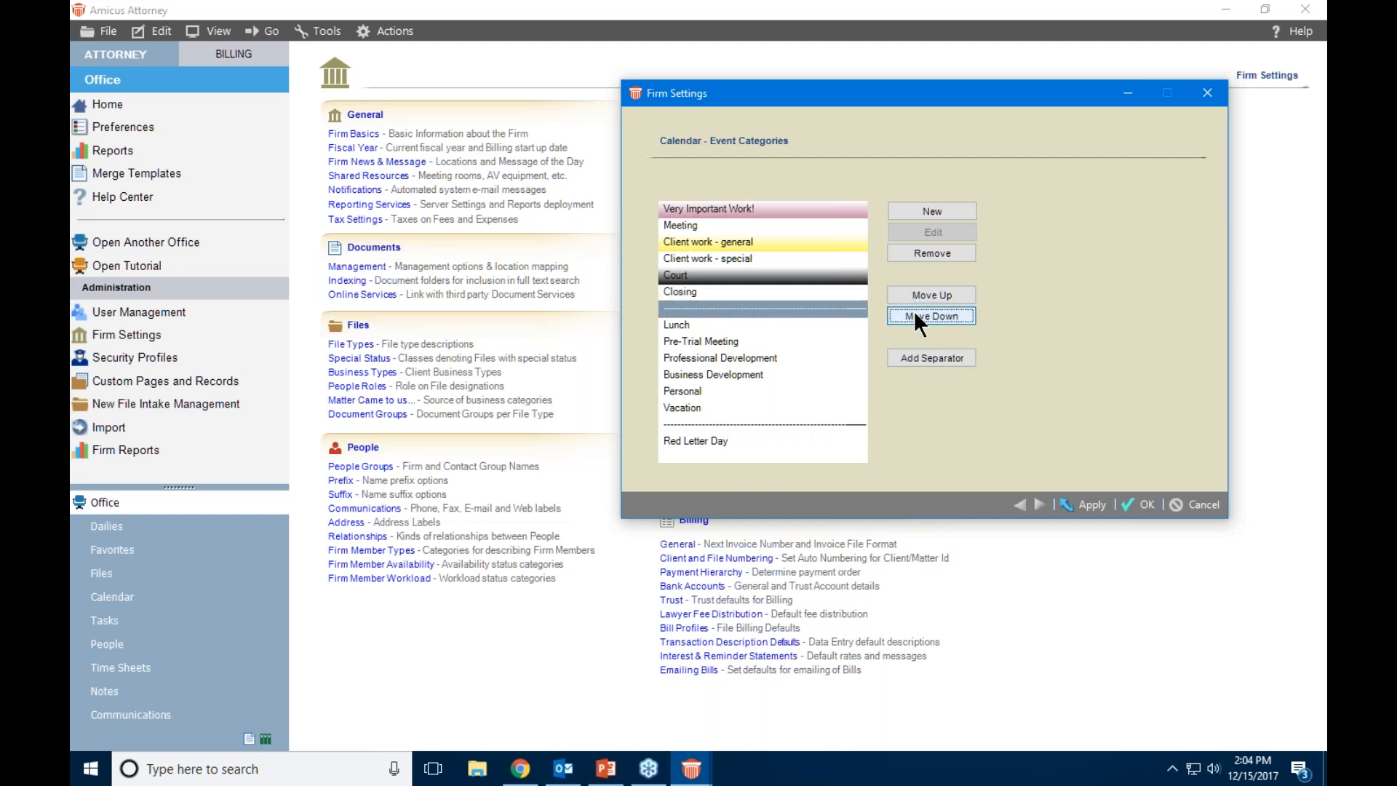
click(754, 291)
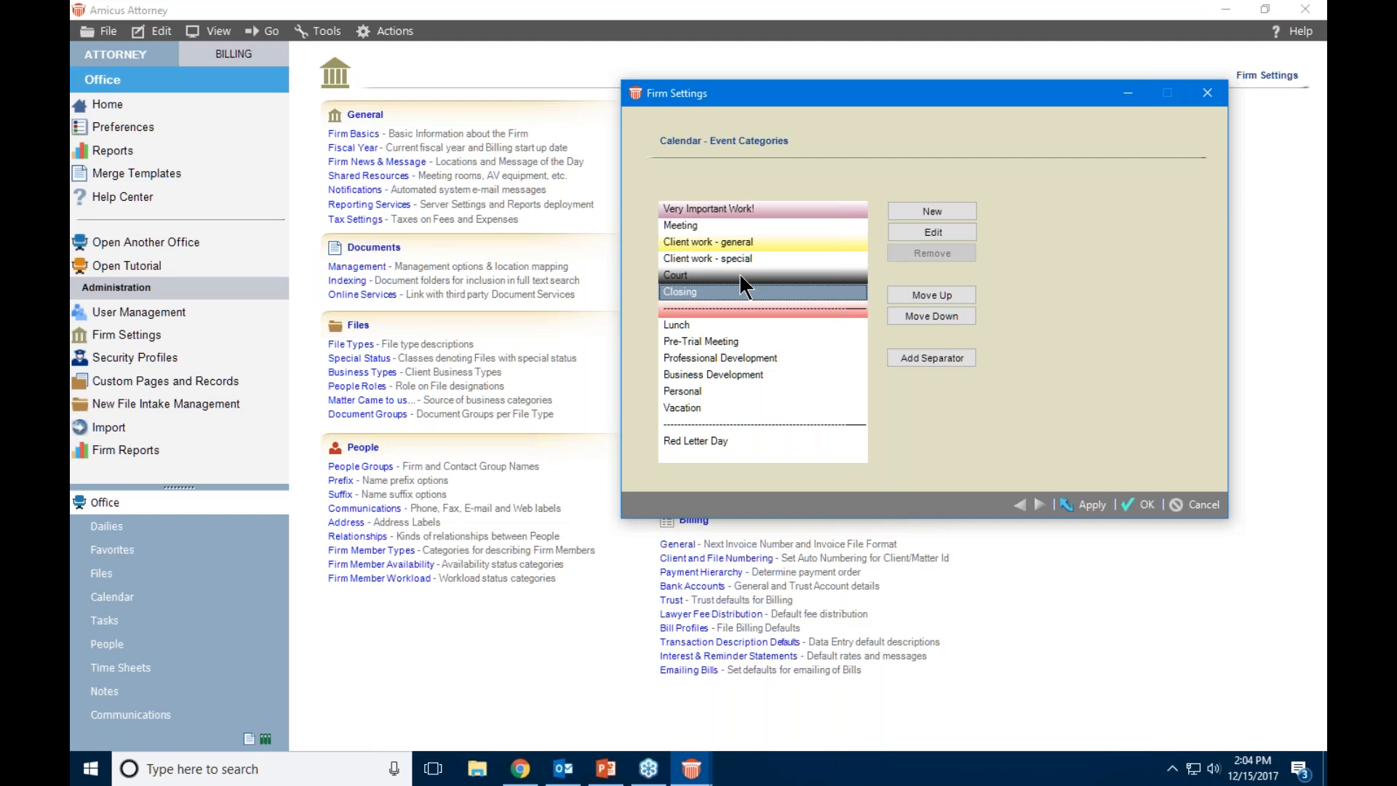
Apply the event category changes, acknowledge the notice about other users, and close the category settings
click(1094, 503)
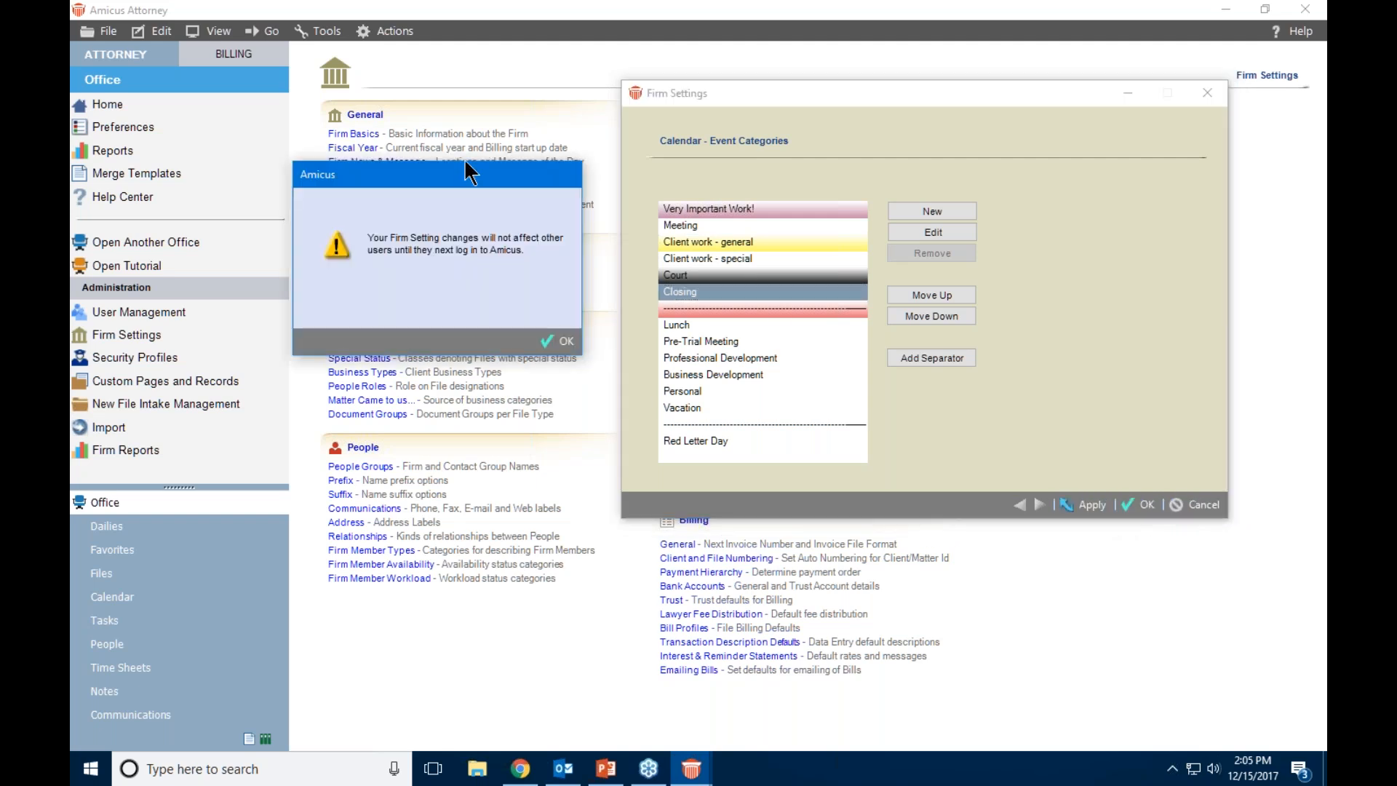
drag(460, 172, 869, 181)
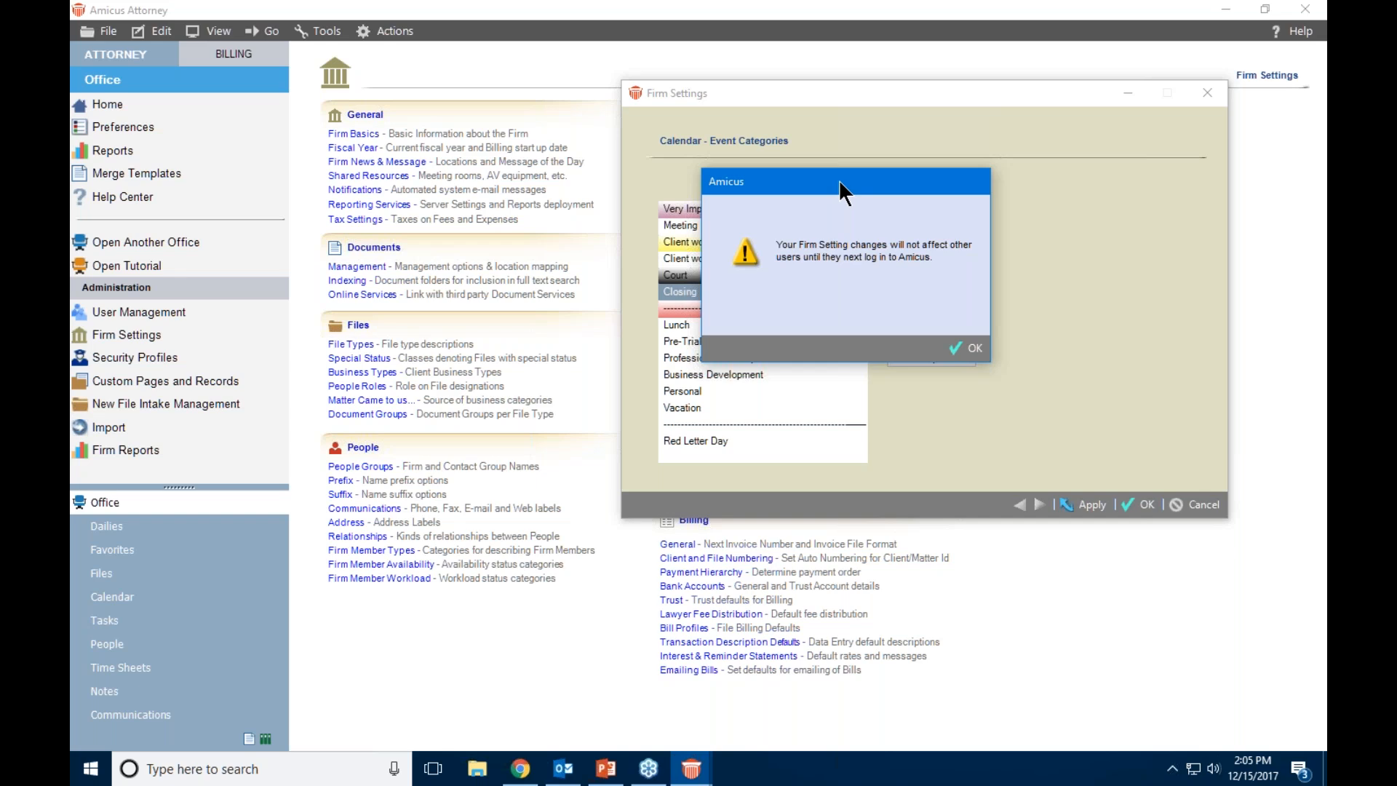
click(965, 345)
click(1144, 502)
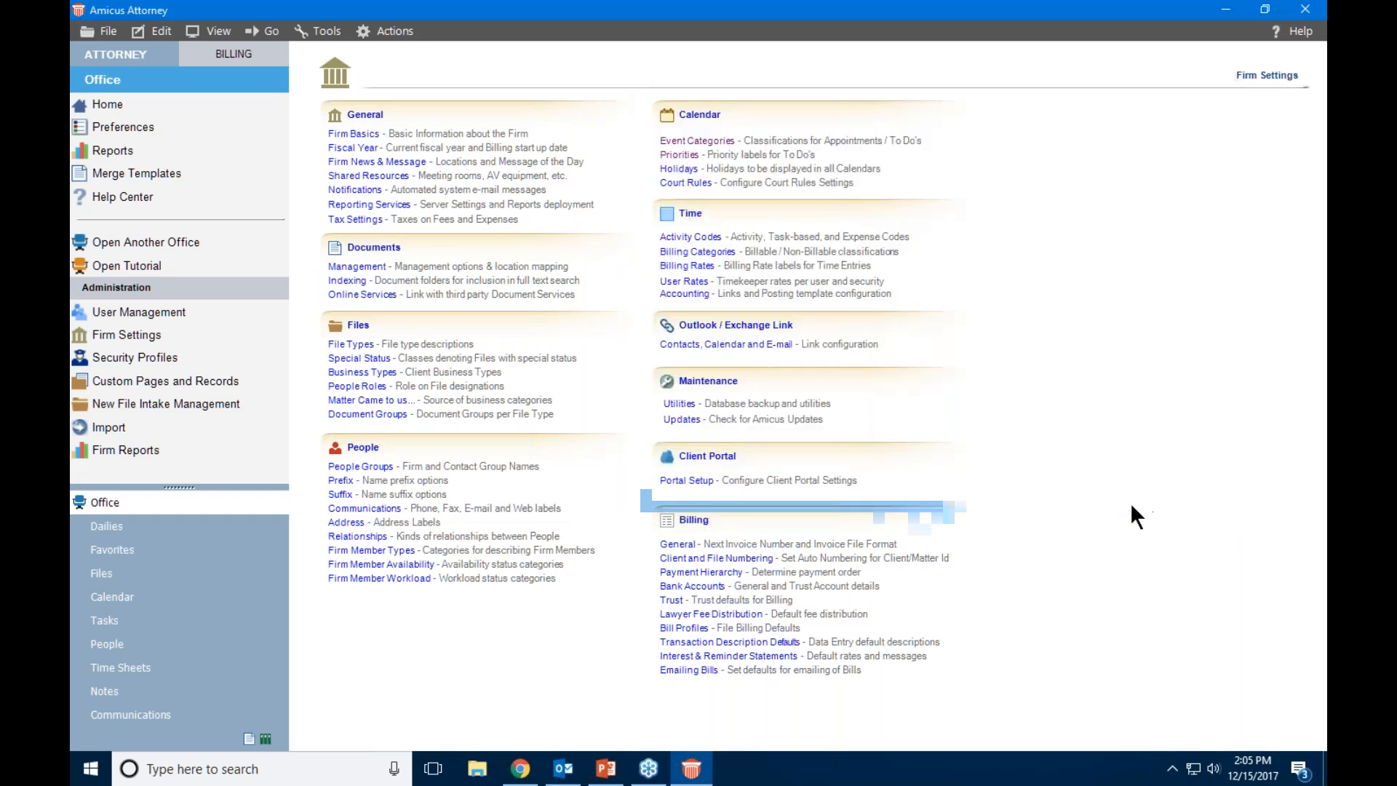
Create a 4:00 PM appointment on the December 15, 2017 calendar and assign it the Court category
click(139, 597)
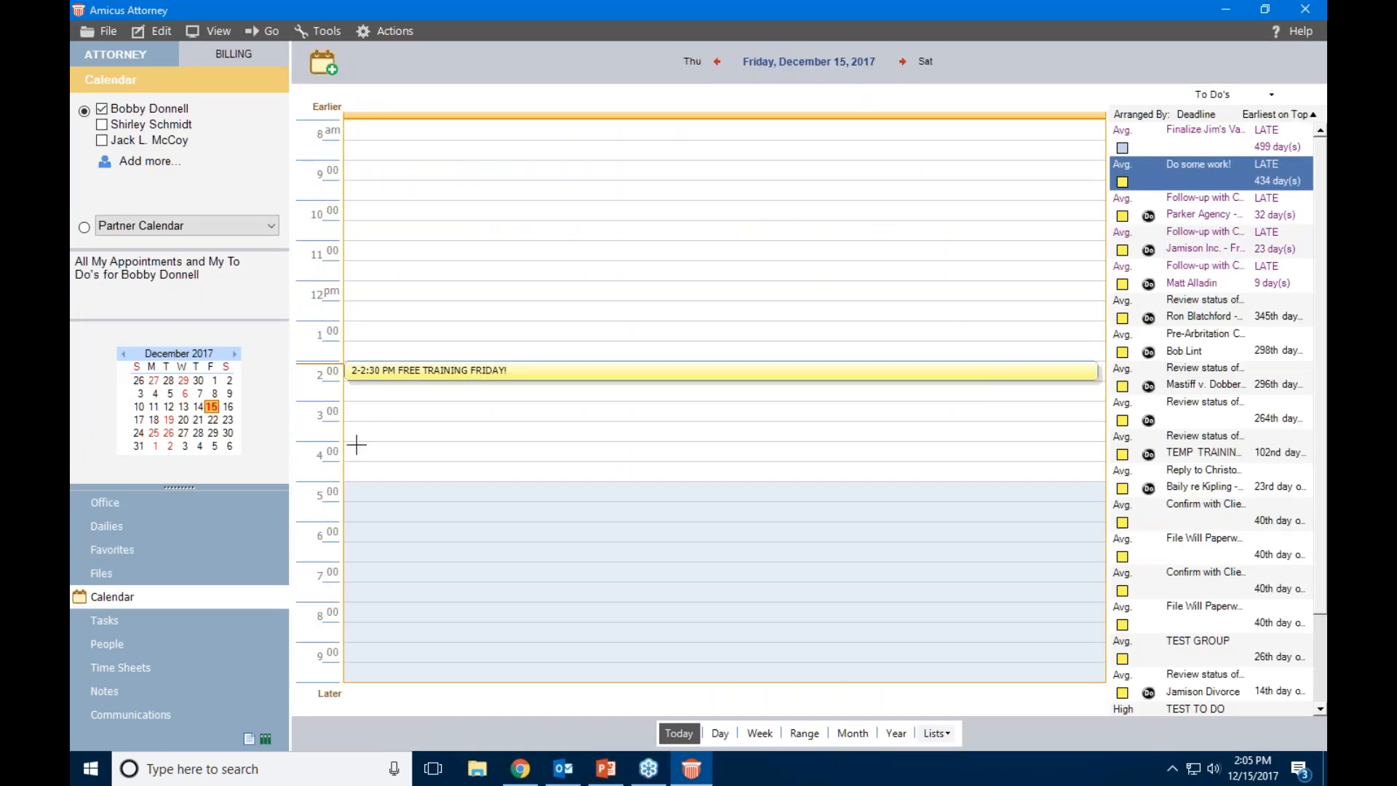
click(356, 445)
double_click(383, 474)
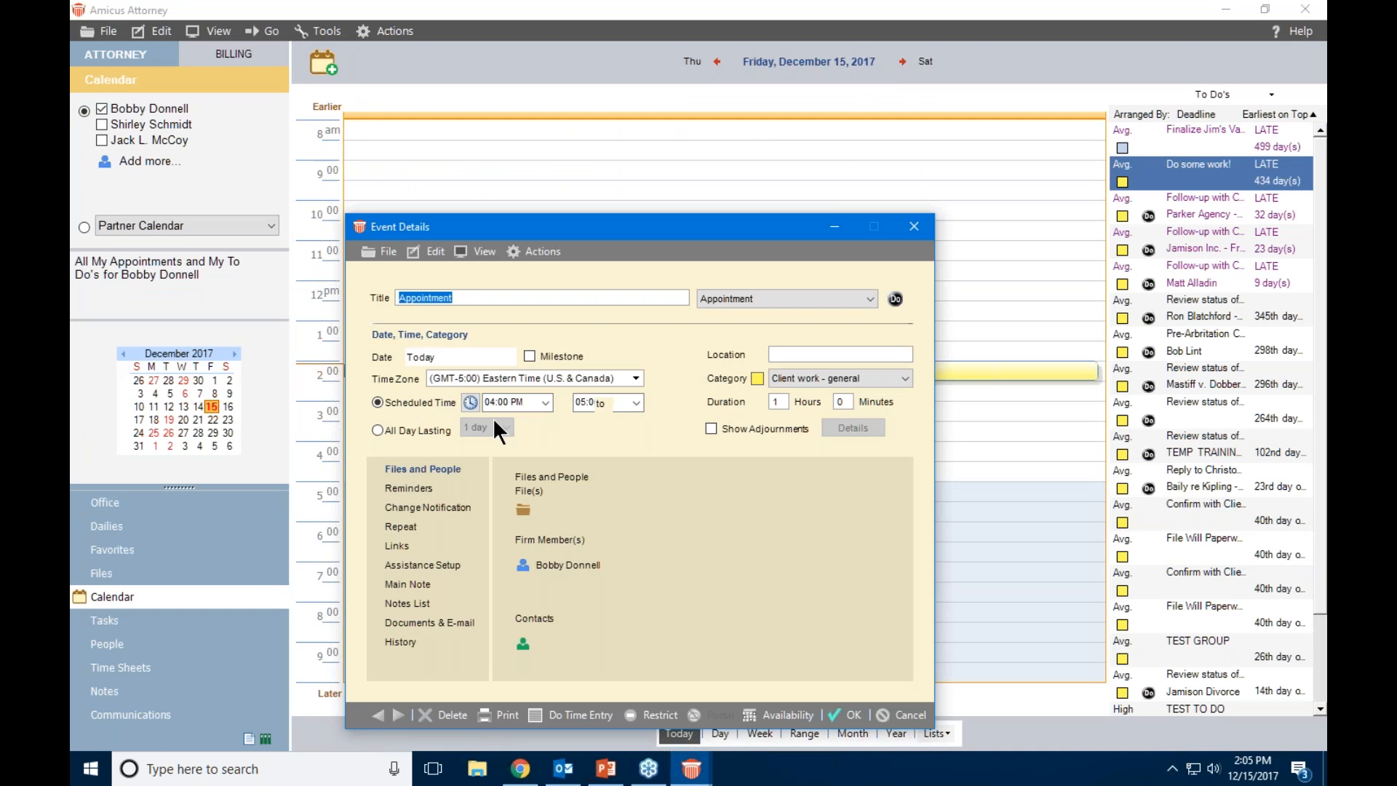
click(897, 379)
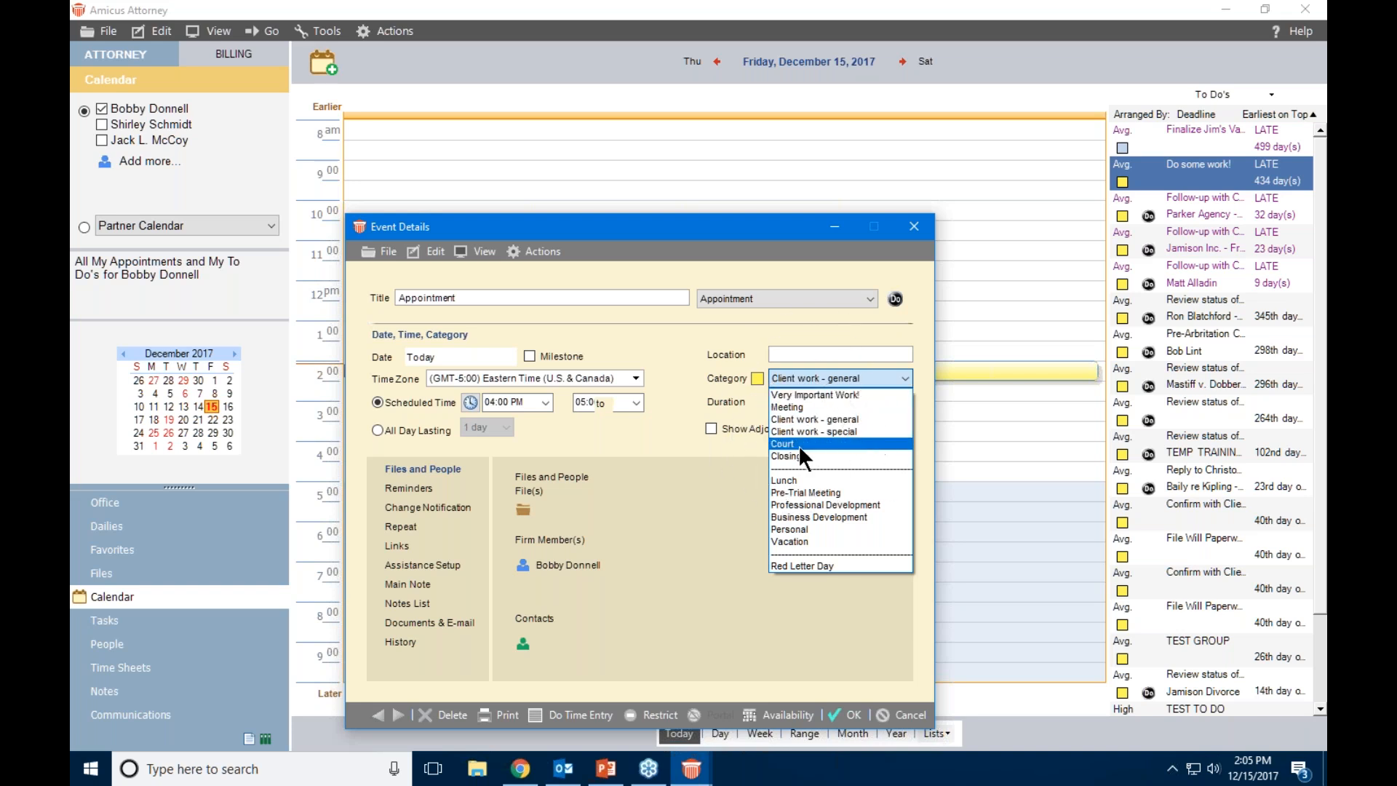
click(797, 444)
Title the appointment "Attend at Court", enter the county court as its location, and save it
drag(455, 298, 334, 302)
text(Attend )
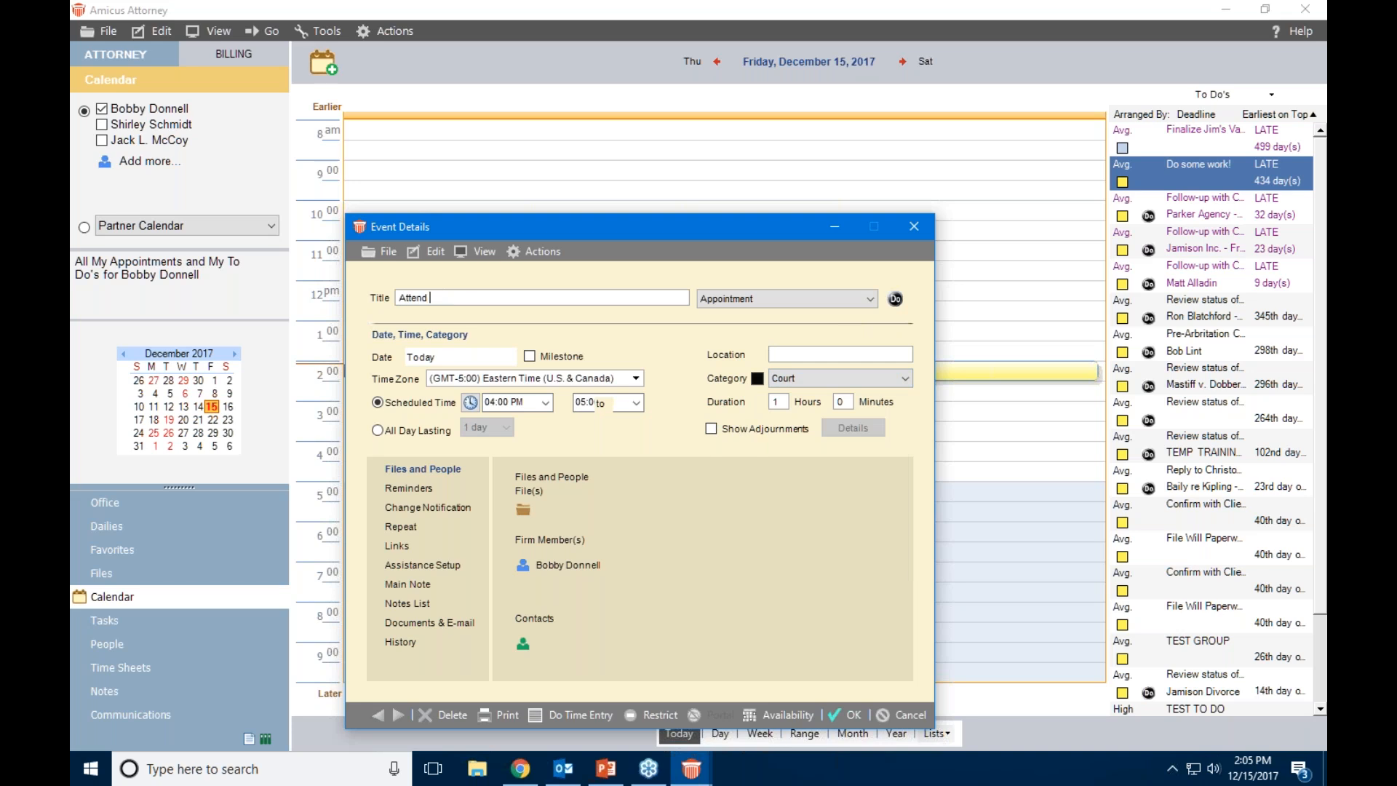
text(at Court)
click(795, 352)
text(County Cour)
click(833, 715)
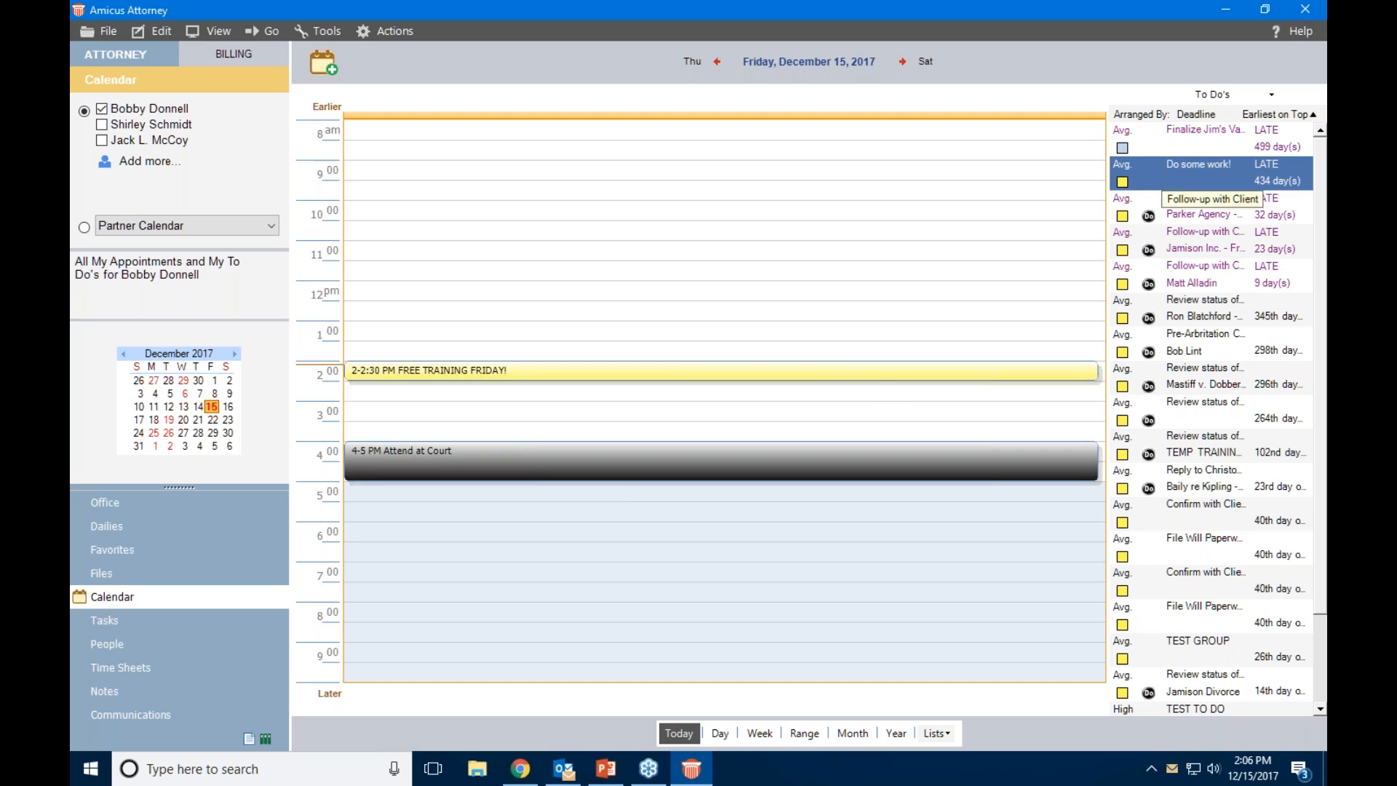
Open the Tasks module showing today's tasks
click(107, 621)
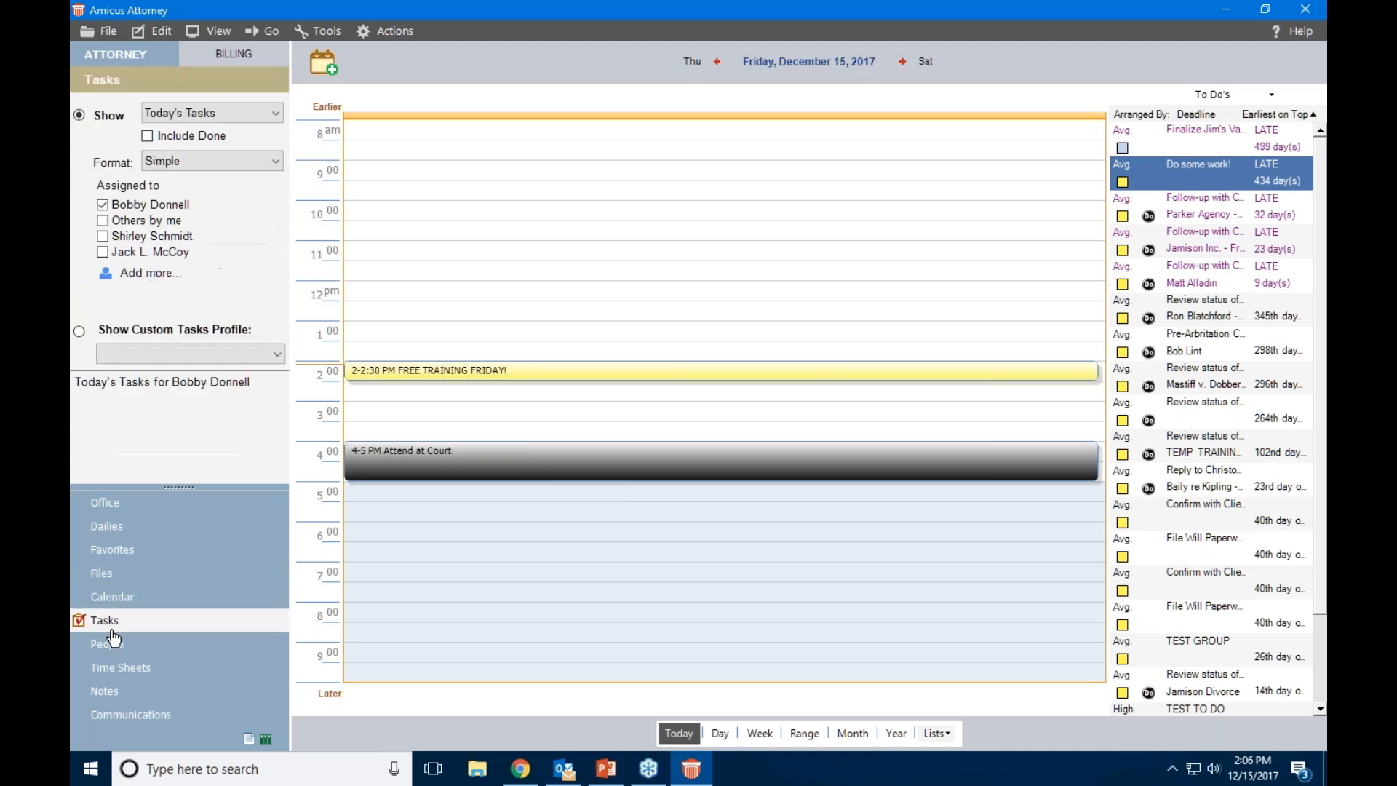
key(super)
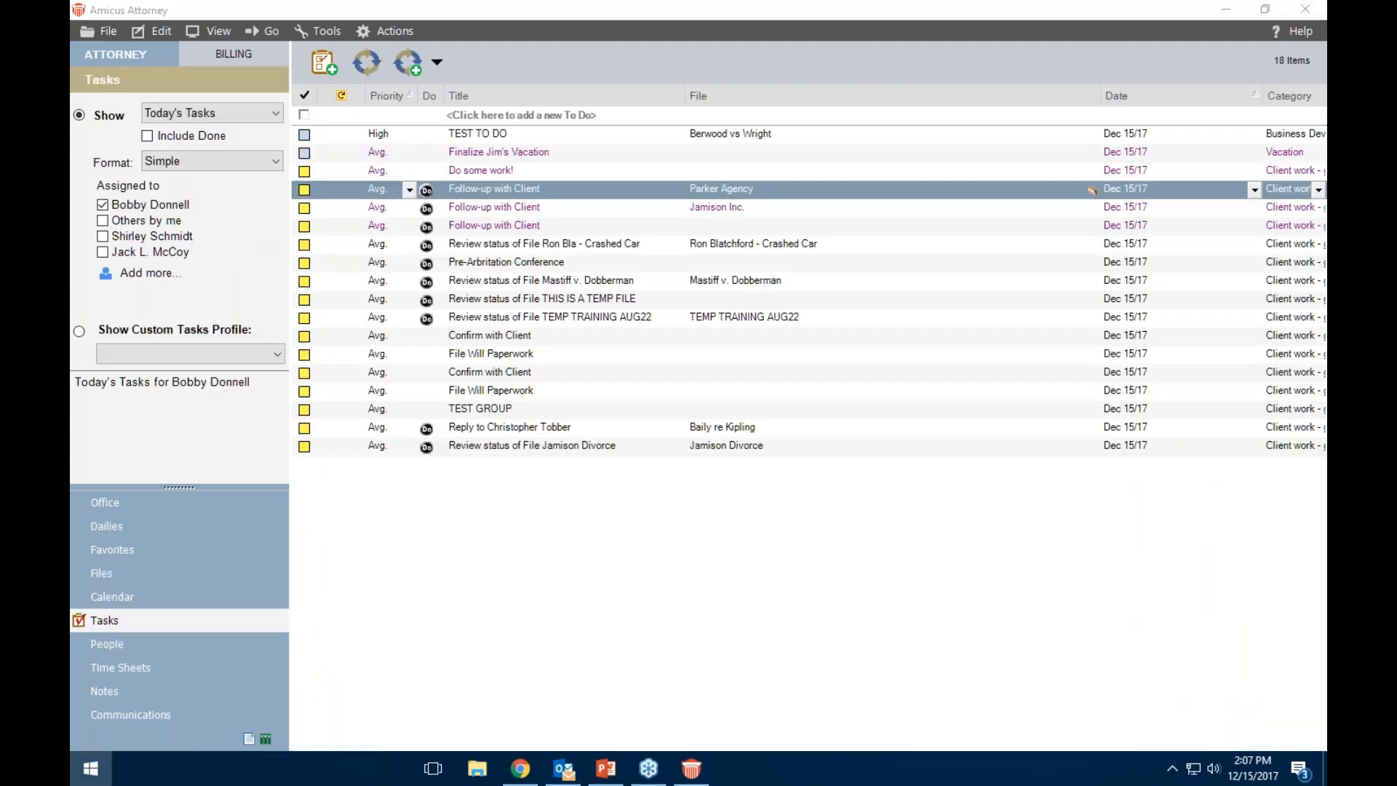
click(93, 645)
click(455, 9)
click(1063, 717)
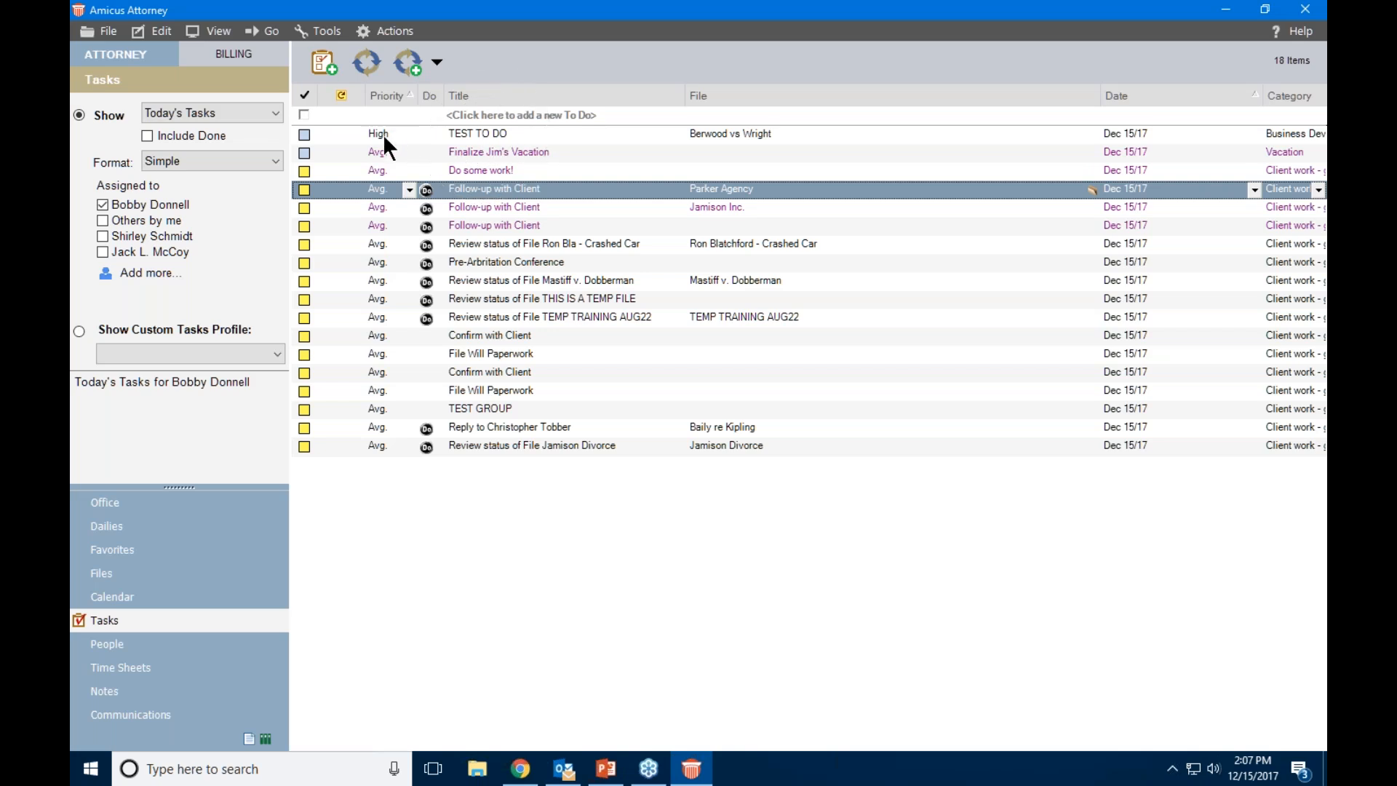
Open the TEST TO DO task's details, try the Avg. and High priorities, and cancel the edits
double_click(483, 133)
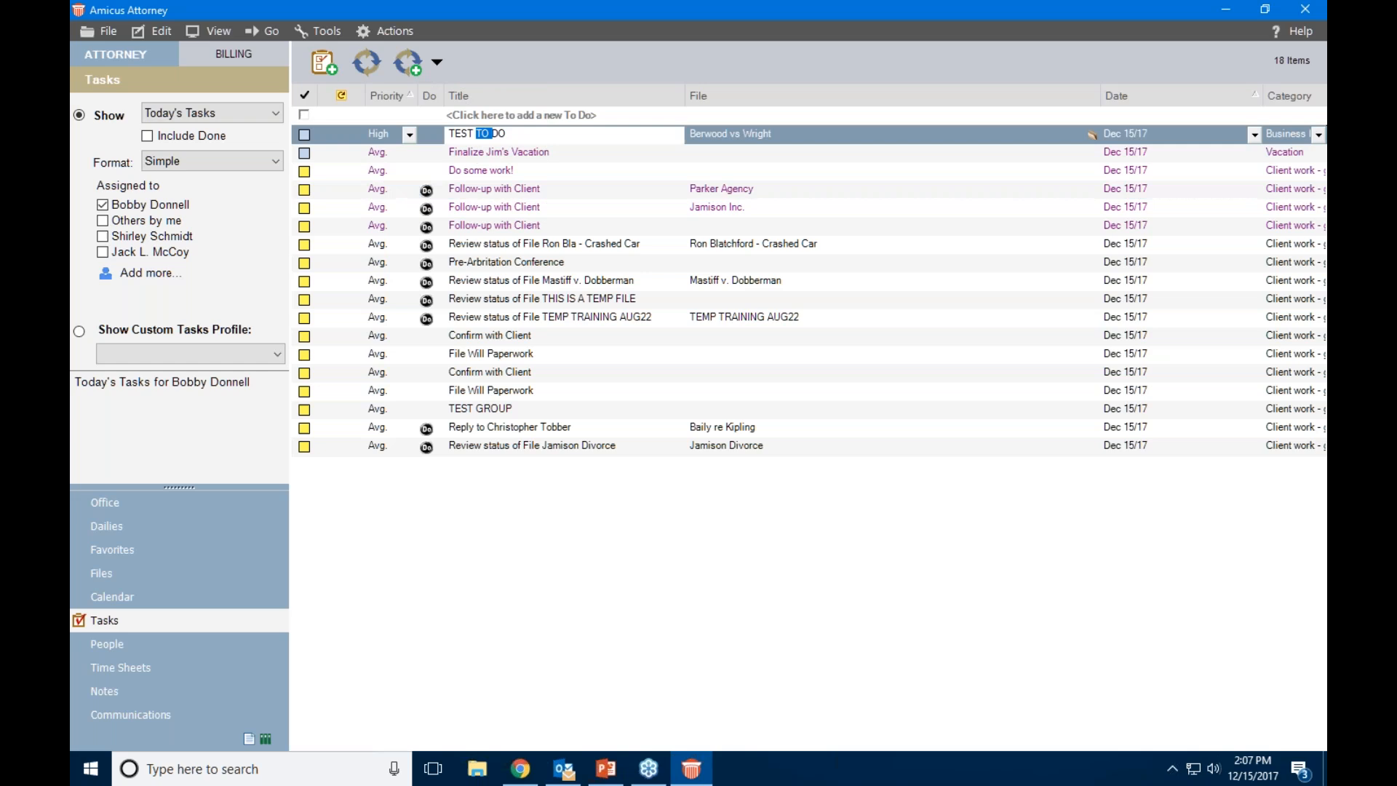
drag(470, 39, 728, 85)
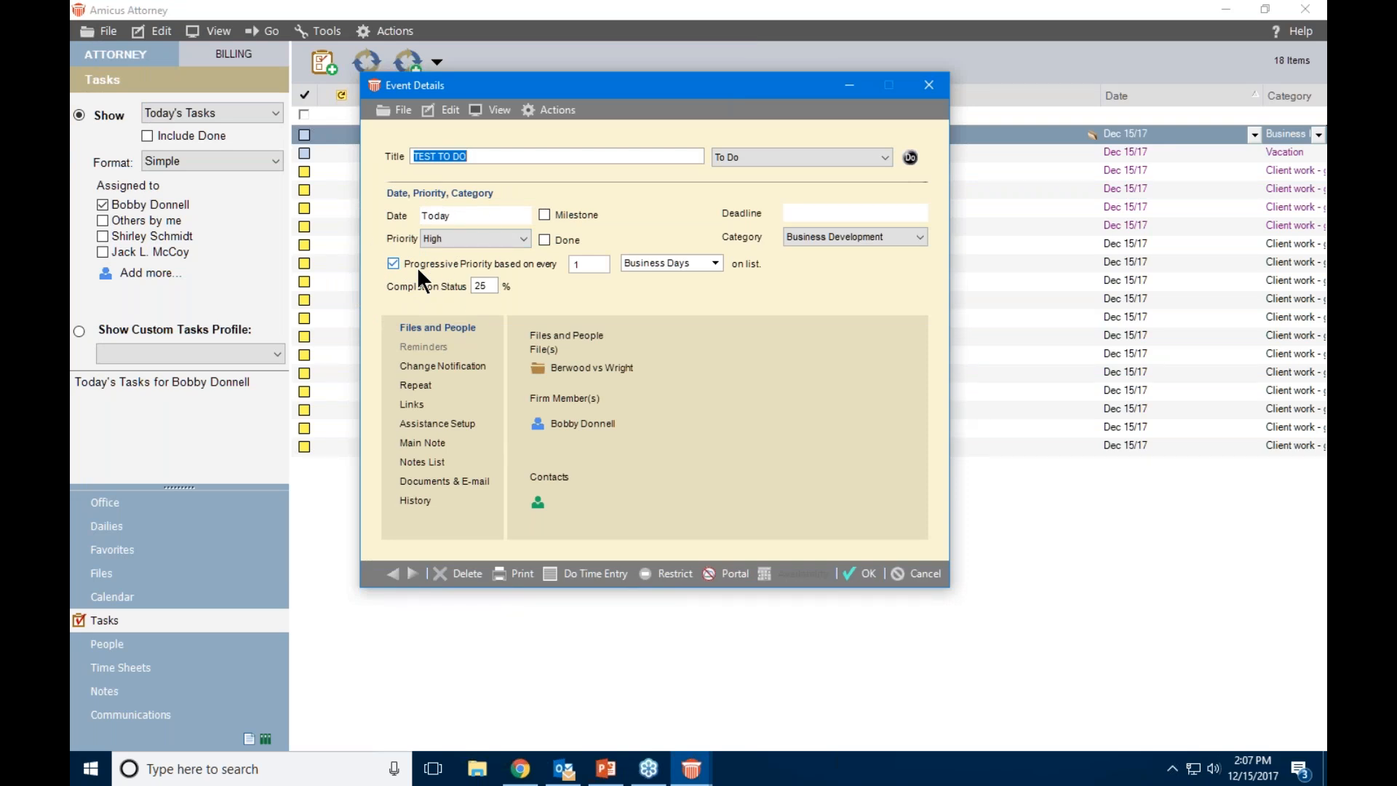
click(493, 234)
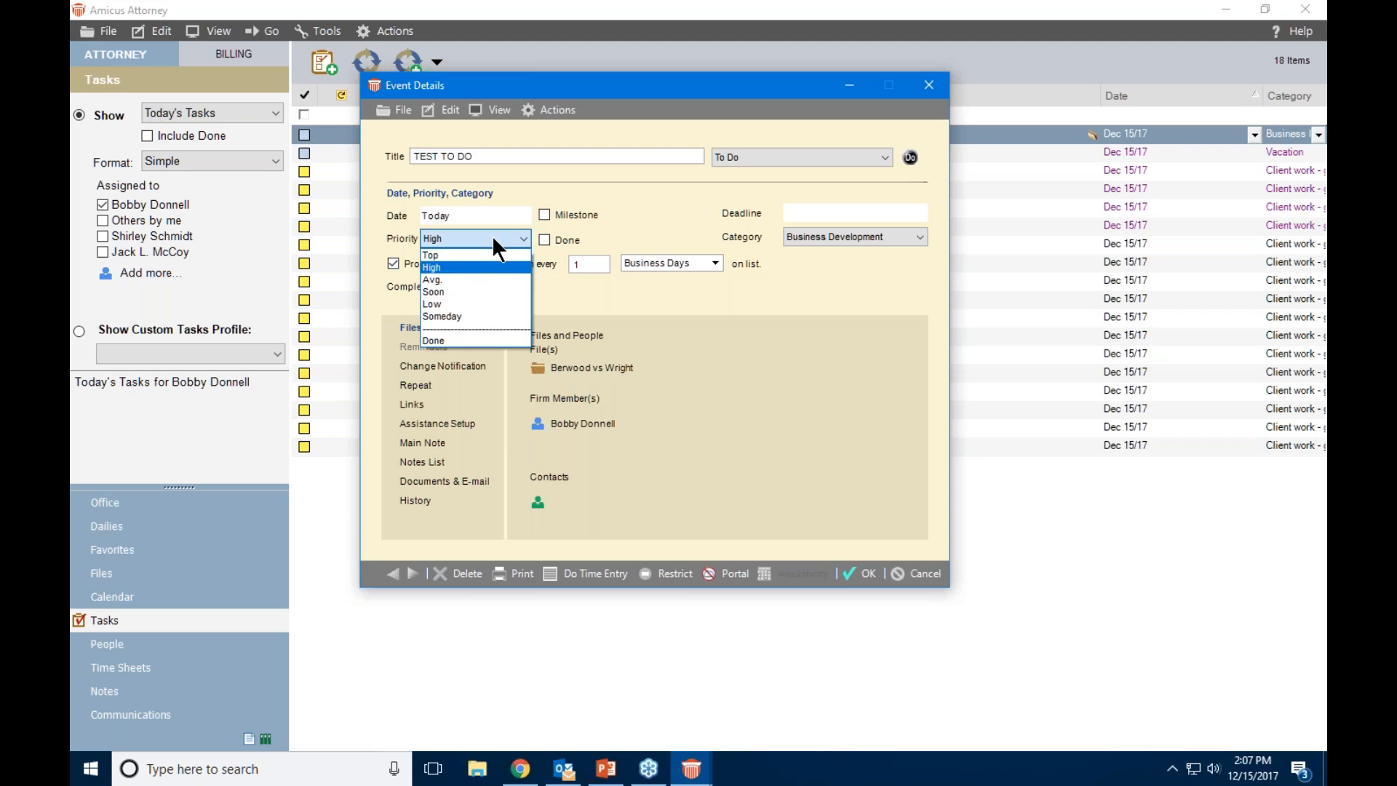
click(457, 279)
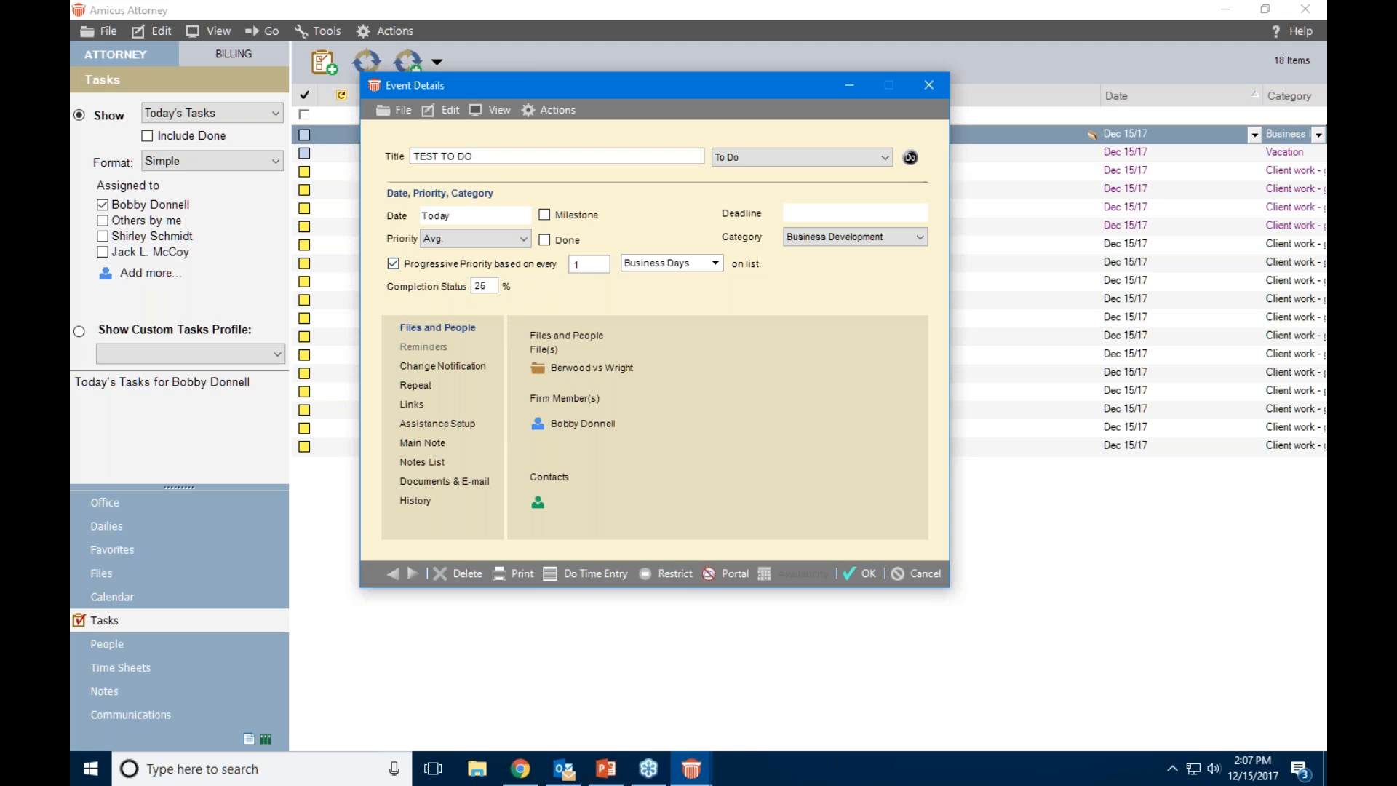
click(483, 238)
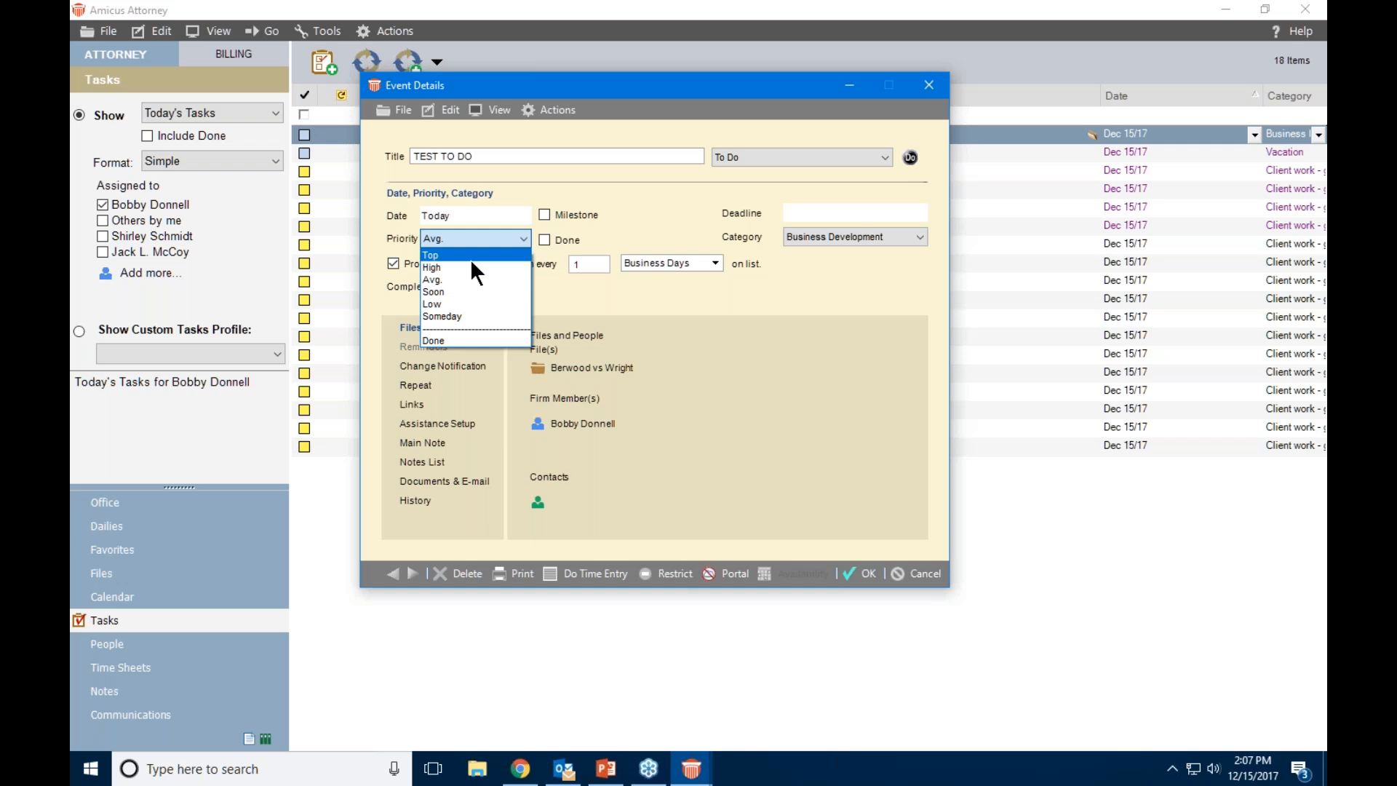
click(469, 264)
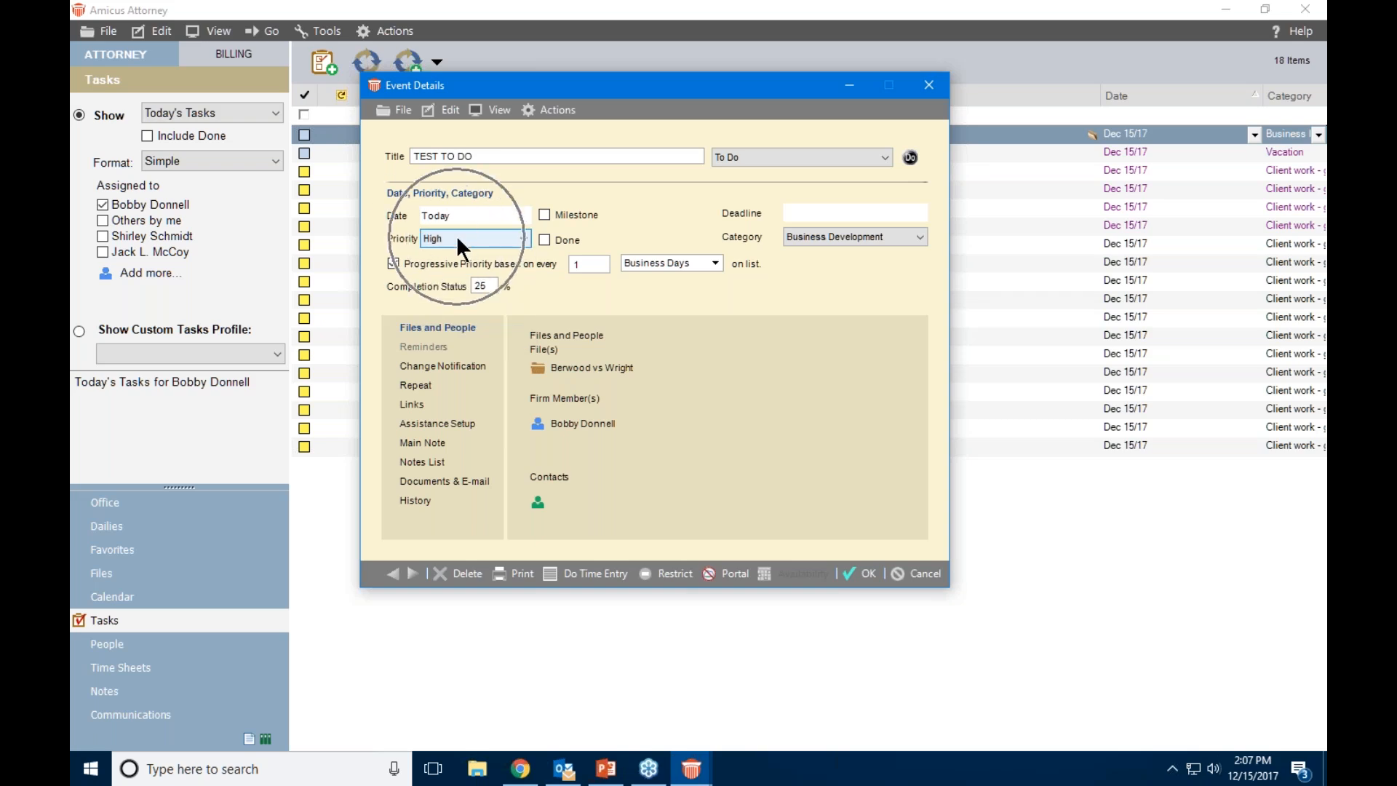
click(914, 574)
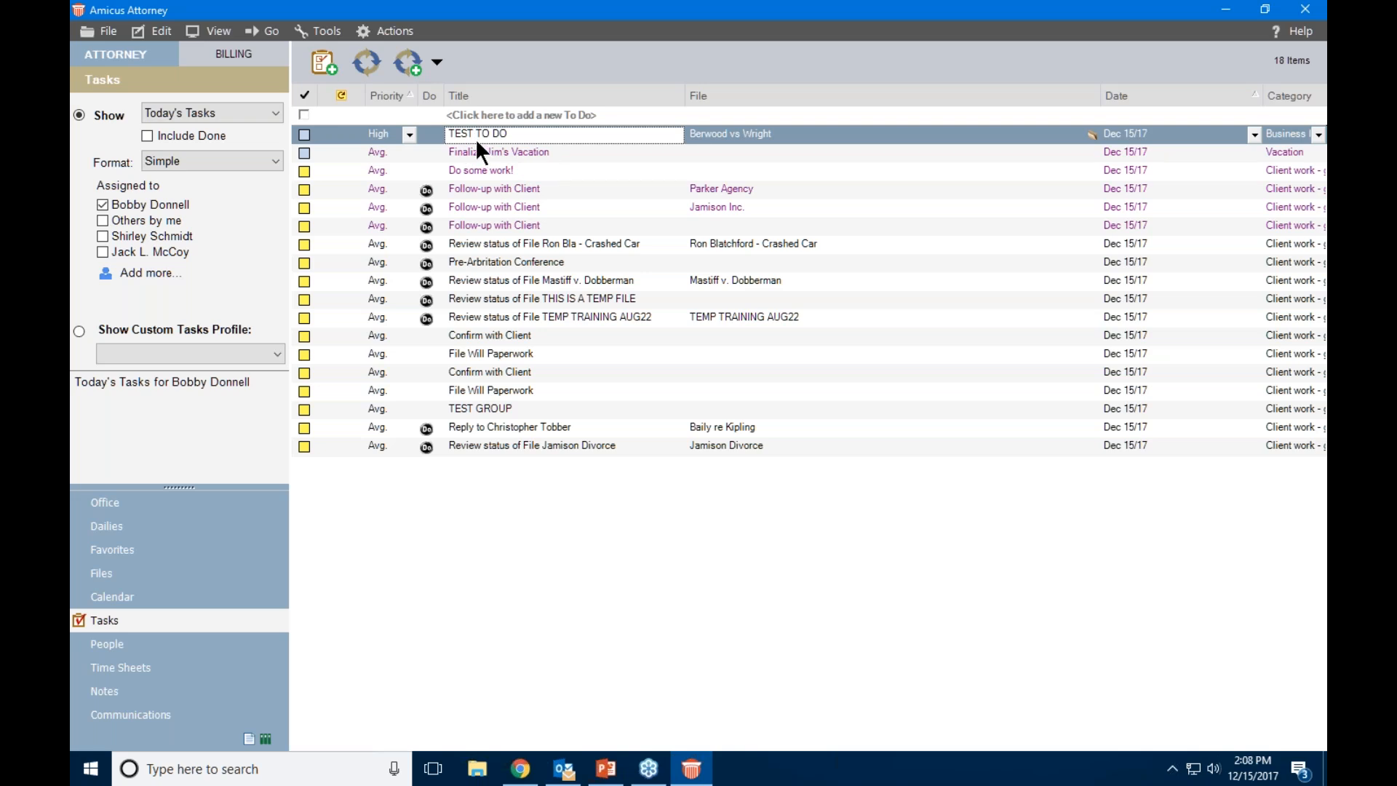
Start a new to-do titled "Do Some Important Work!" dated today
click(325, 65)
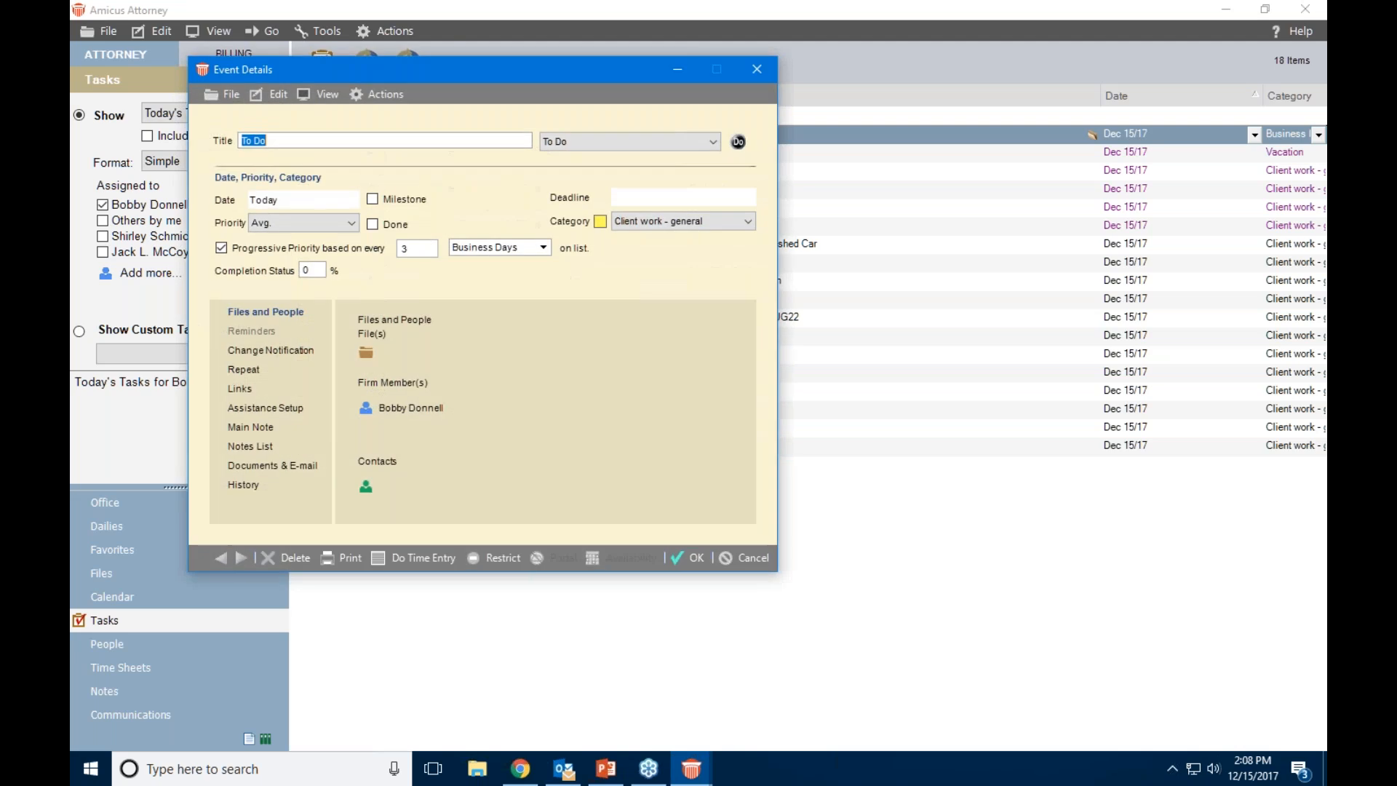
drag(363, 48, 483, 121)
text(Do M)
key(BackSpace)
text(Some Important Work!)
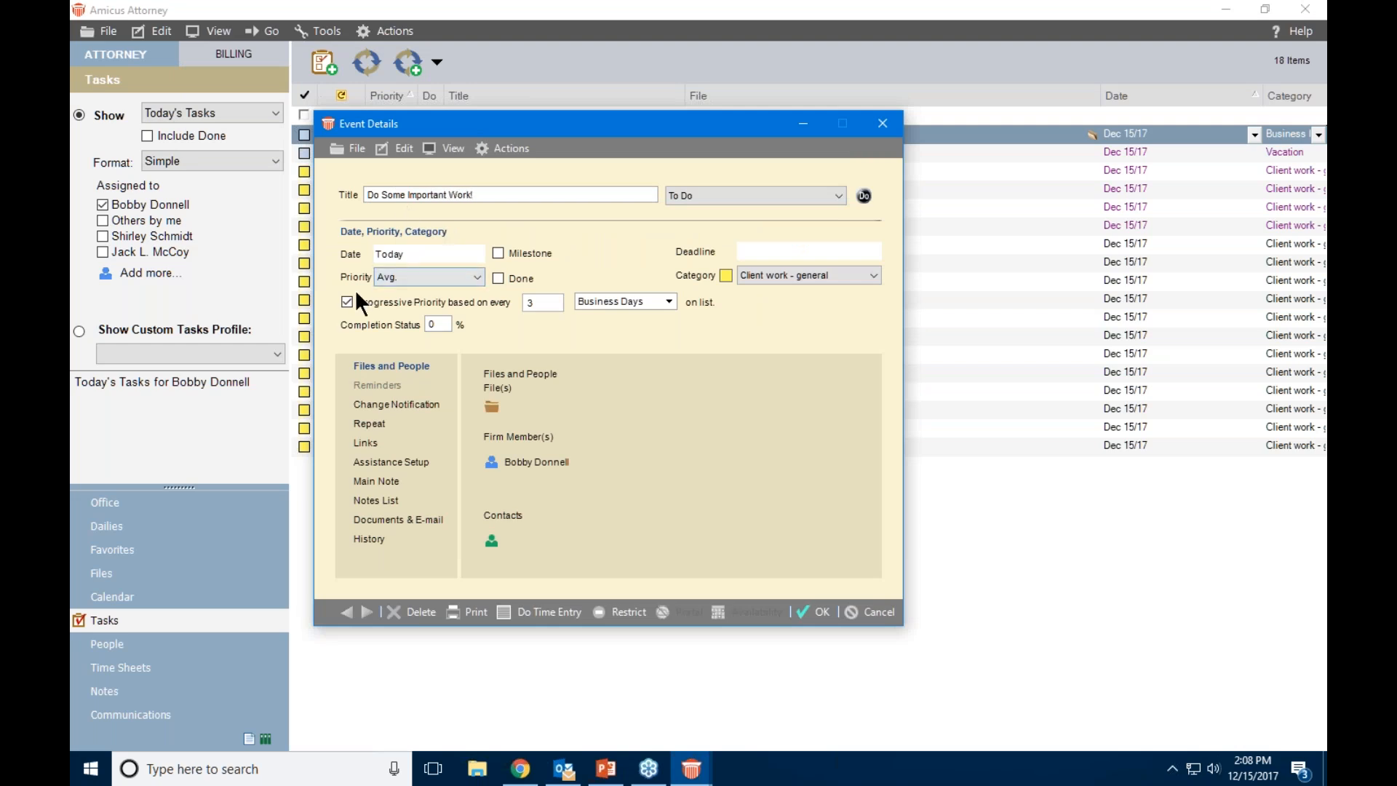
drag(468, 124, 525, 91)
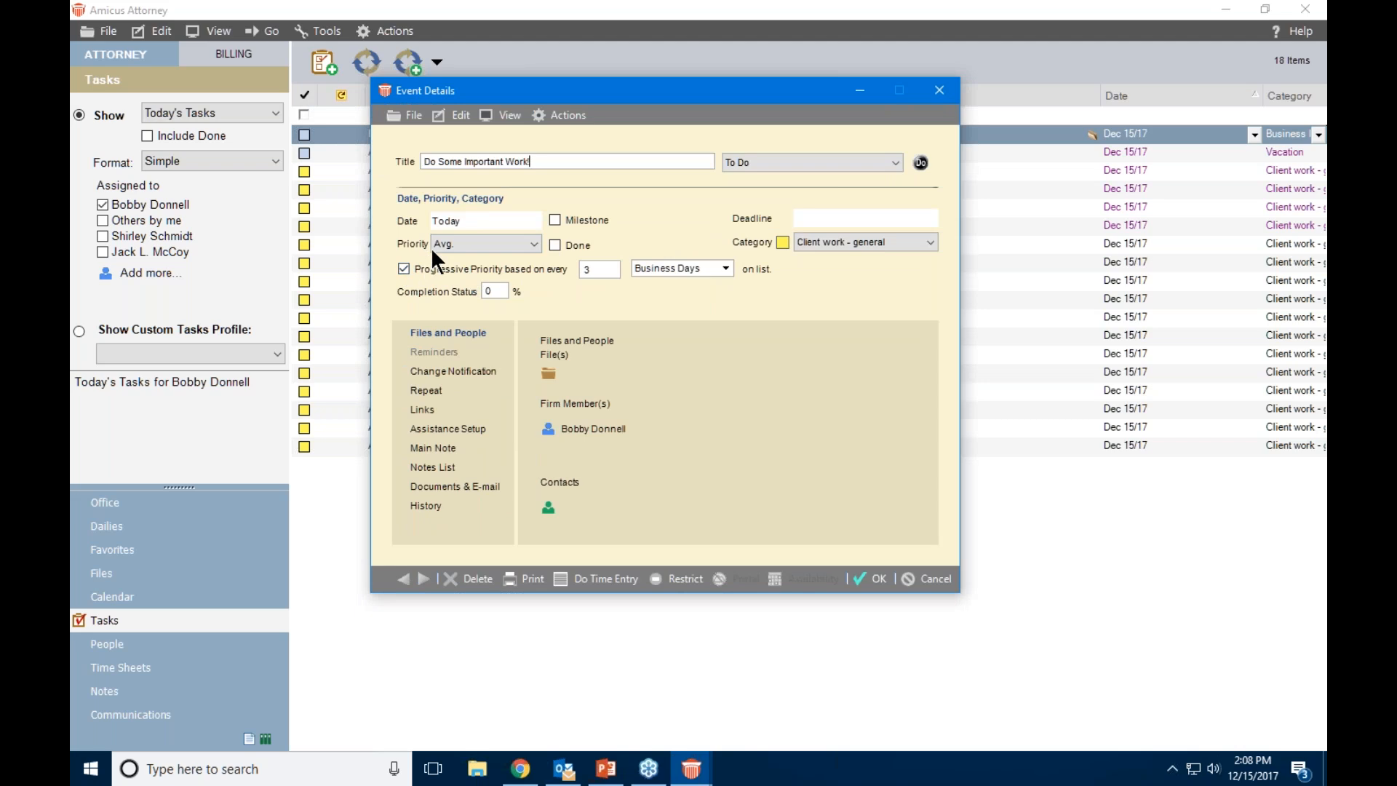
Review the priority choices for the new to-do, keep it at Avg., and save it
key(ctrl)
key(ctrl)
key(ctrl)
click(492, 243)
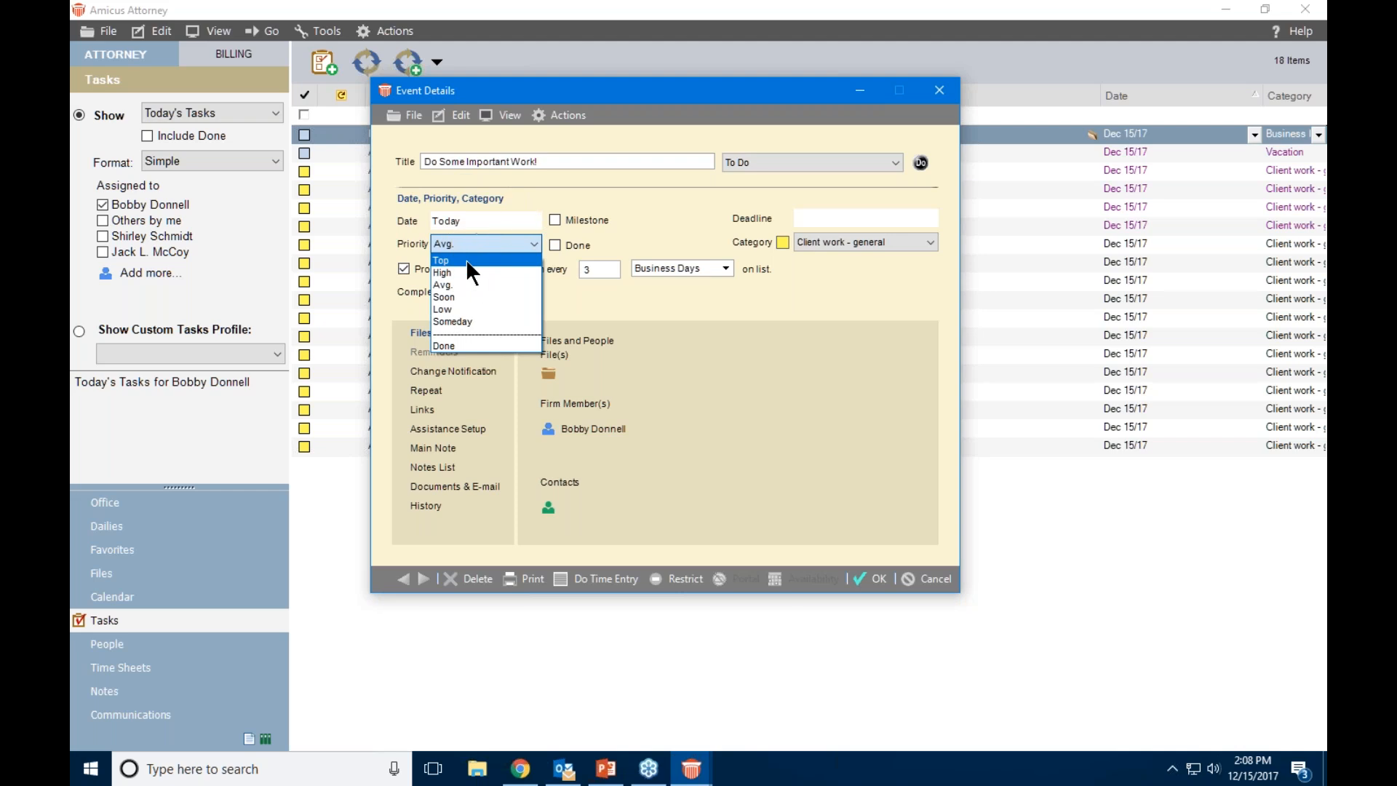
click(643, 218)
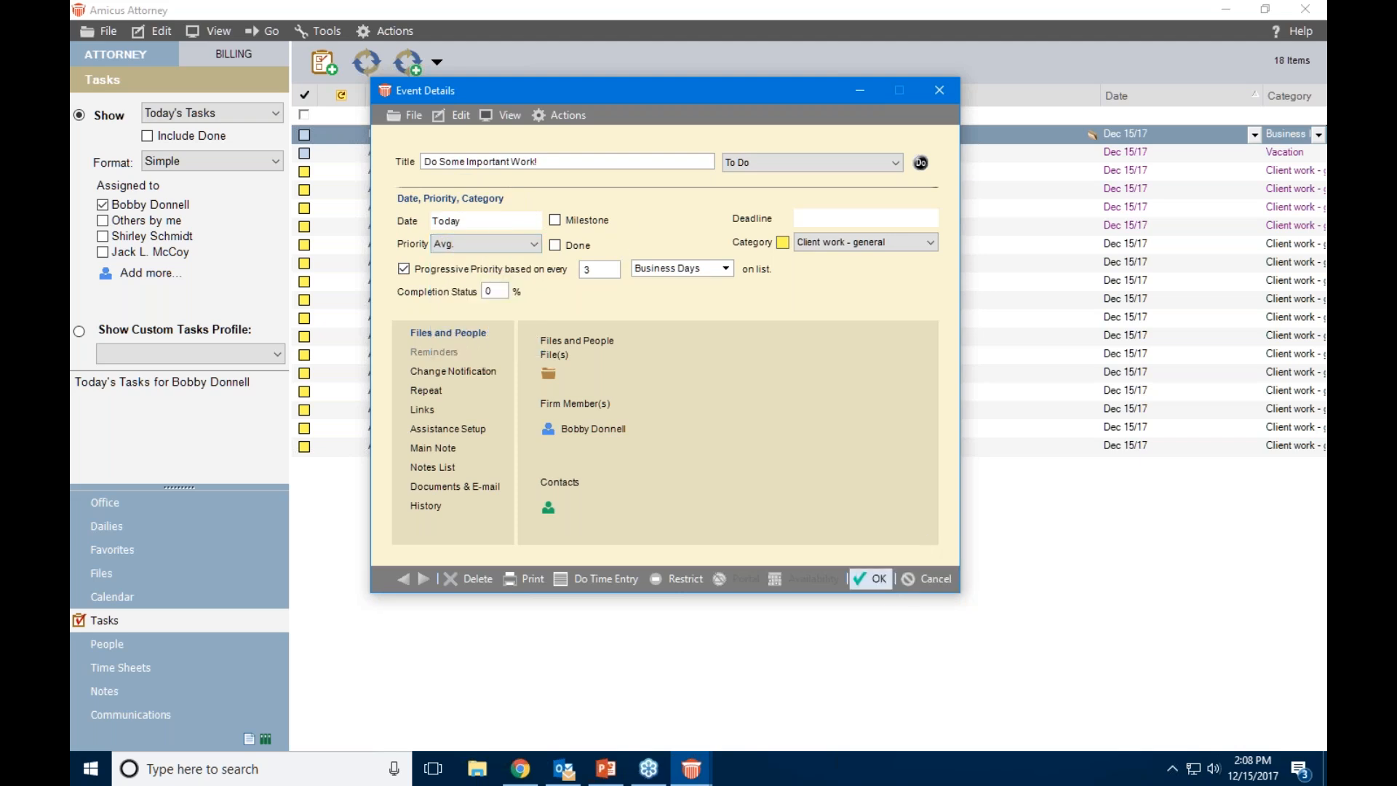
click(873, 578)
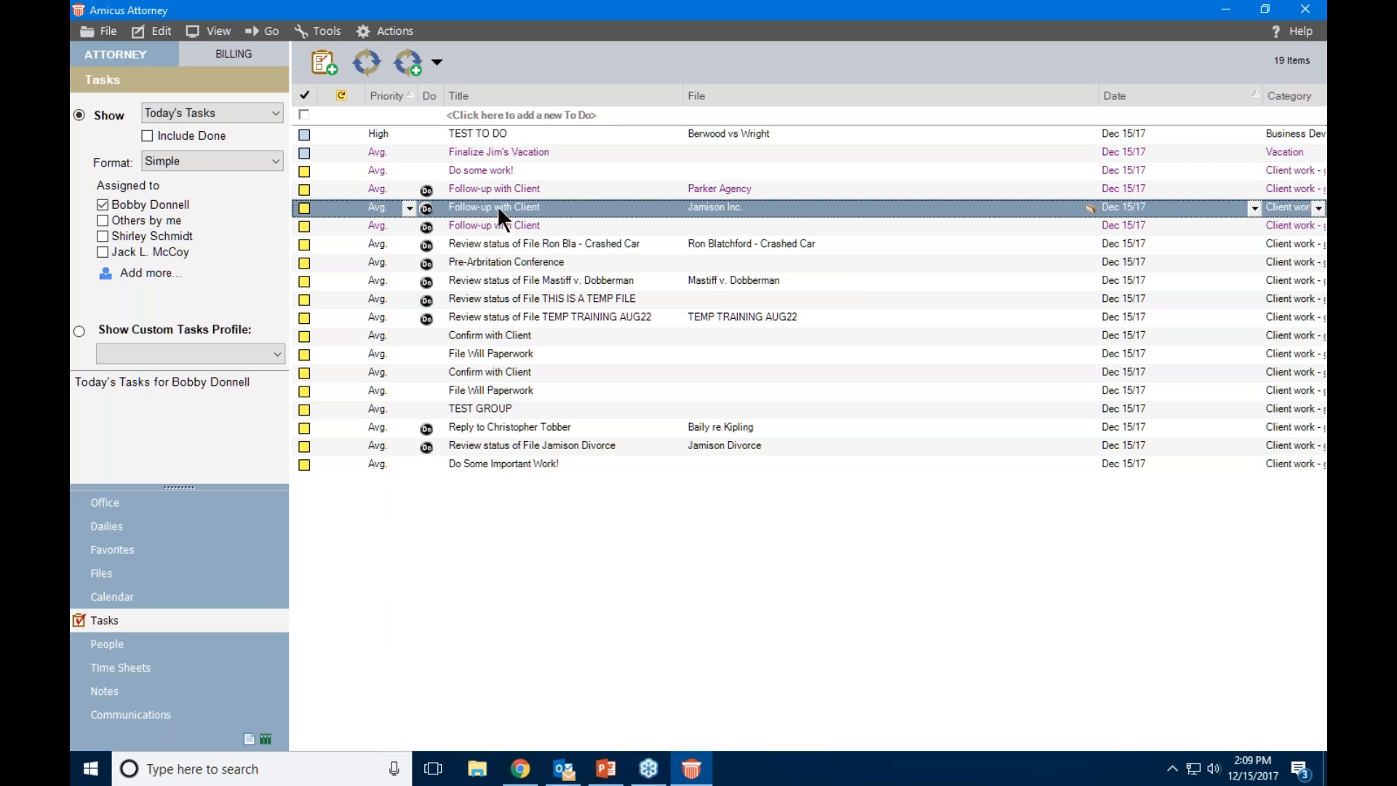
Start another to-do to check its default progressive priority setting, and cancel it
click(321, 60)
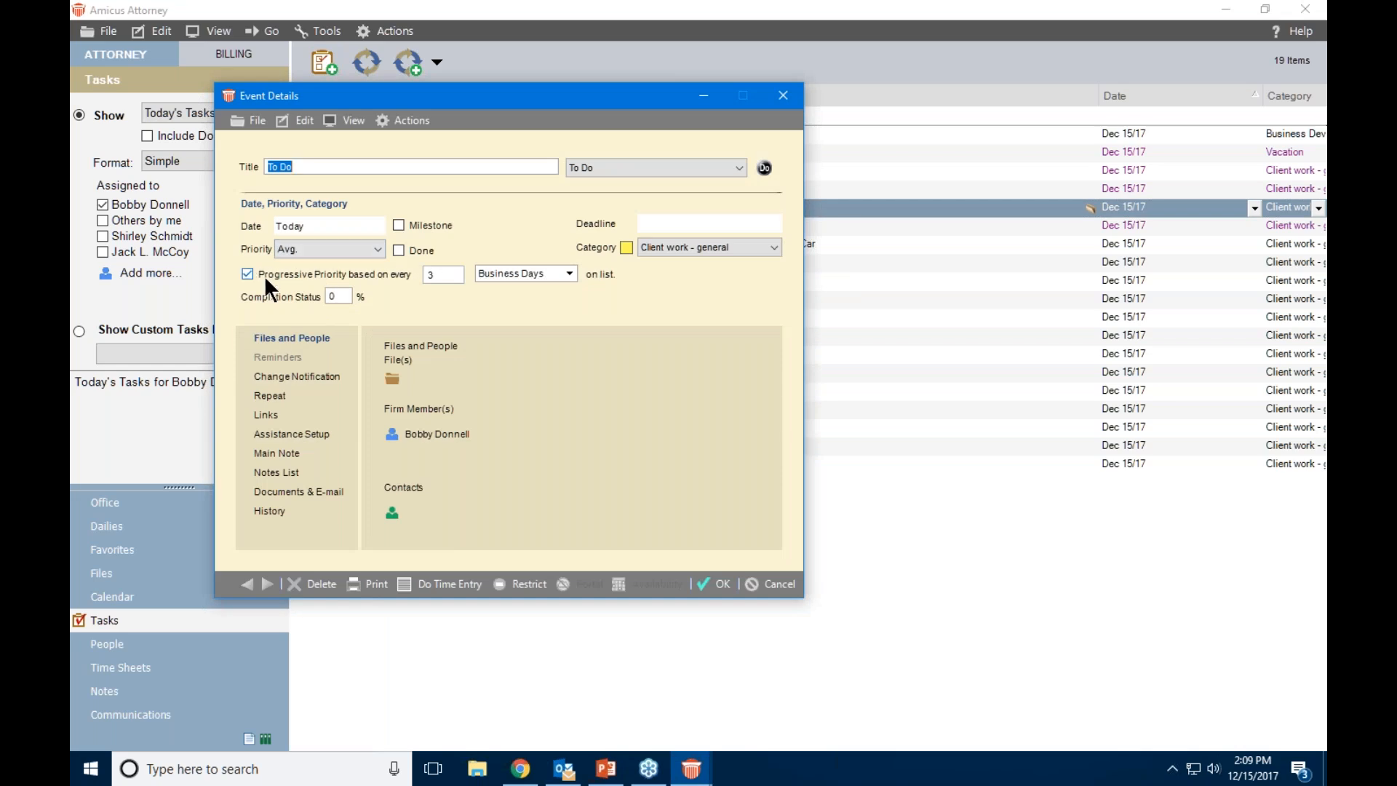
click(437, 275)
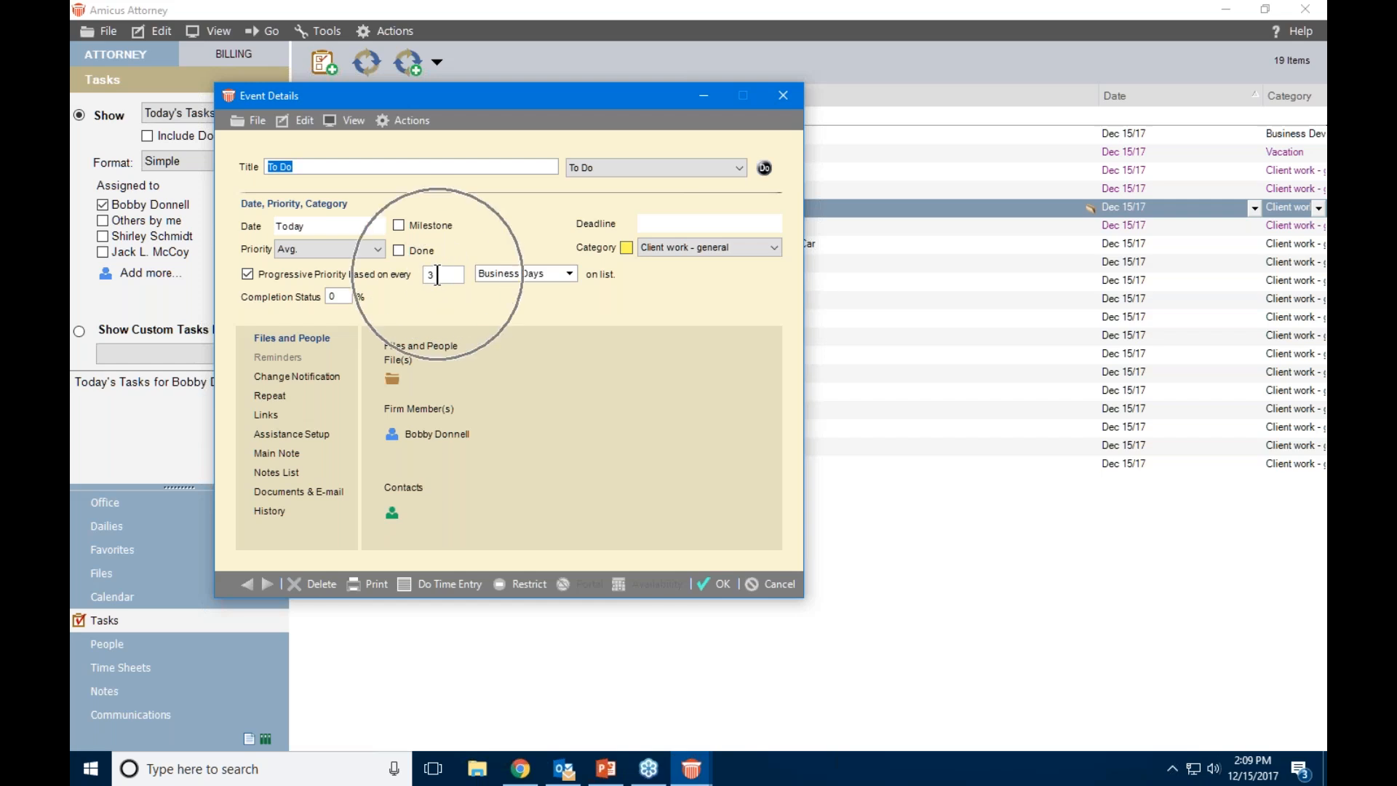
click(772, 584)
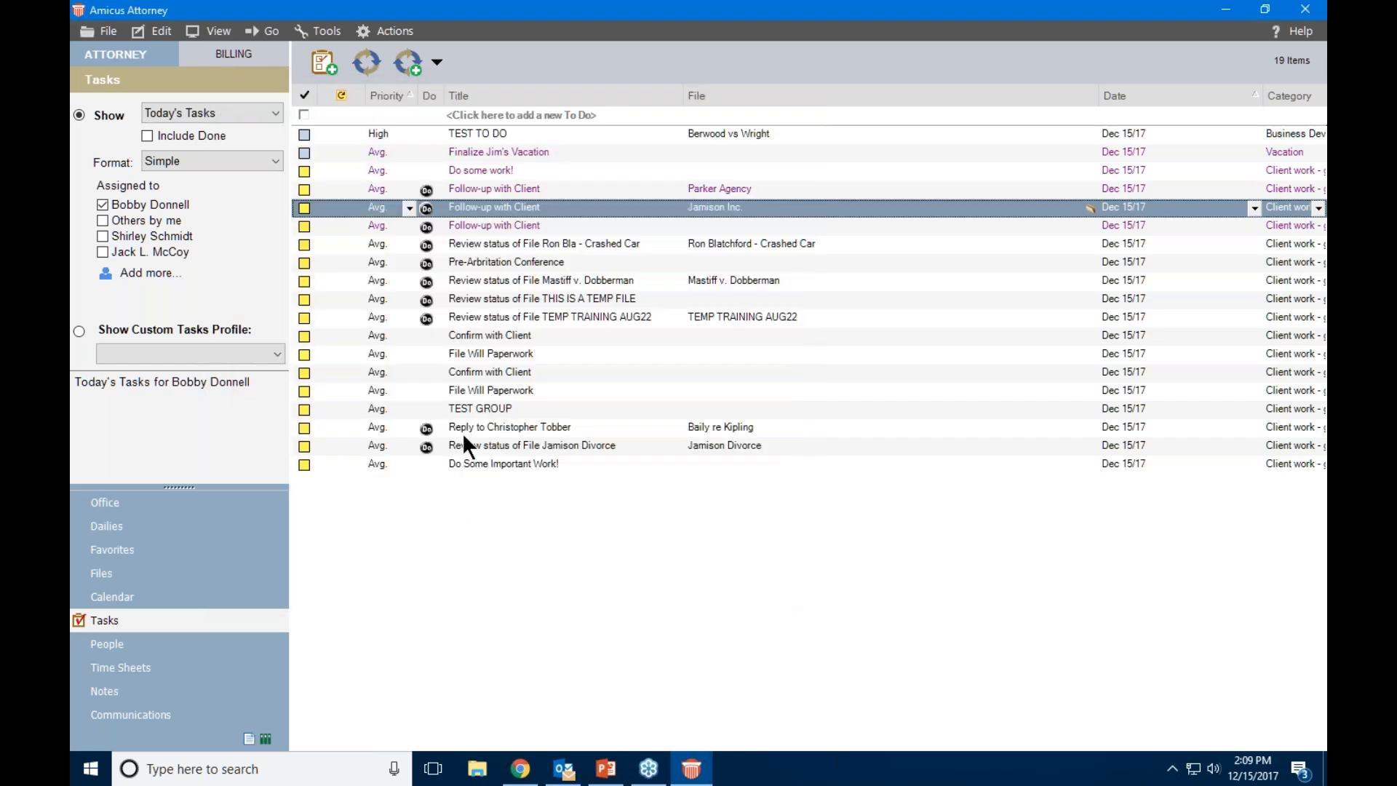
Turn off progressive priority for new to-dos in the calendar's New Entries preferences and save the change
click(115, 502)
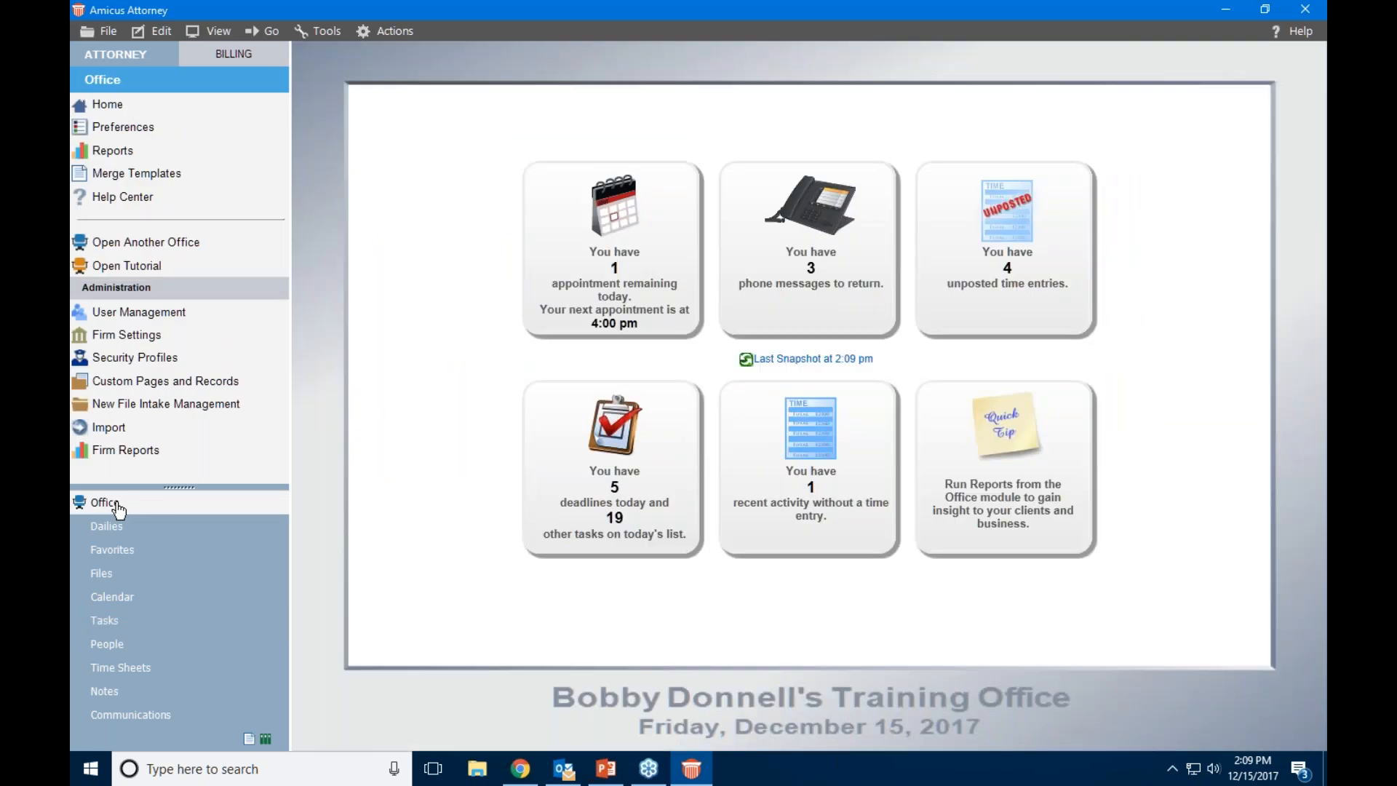
click(123, 129)
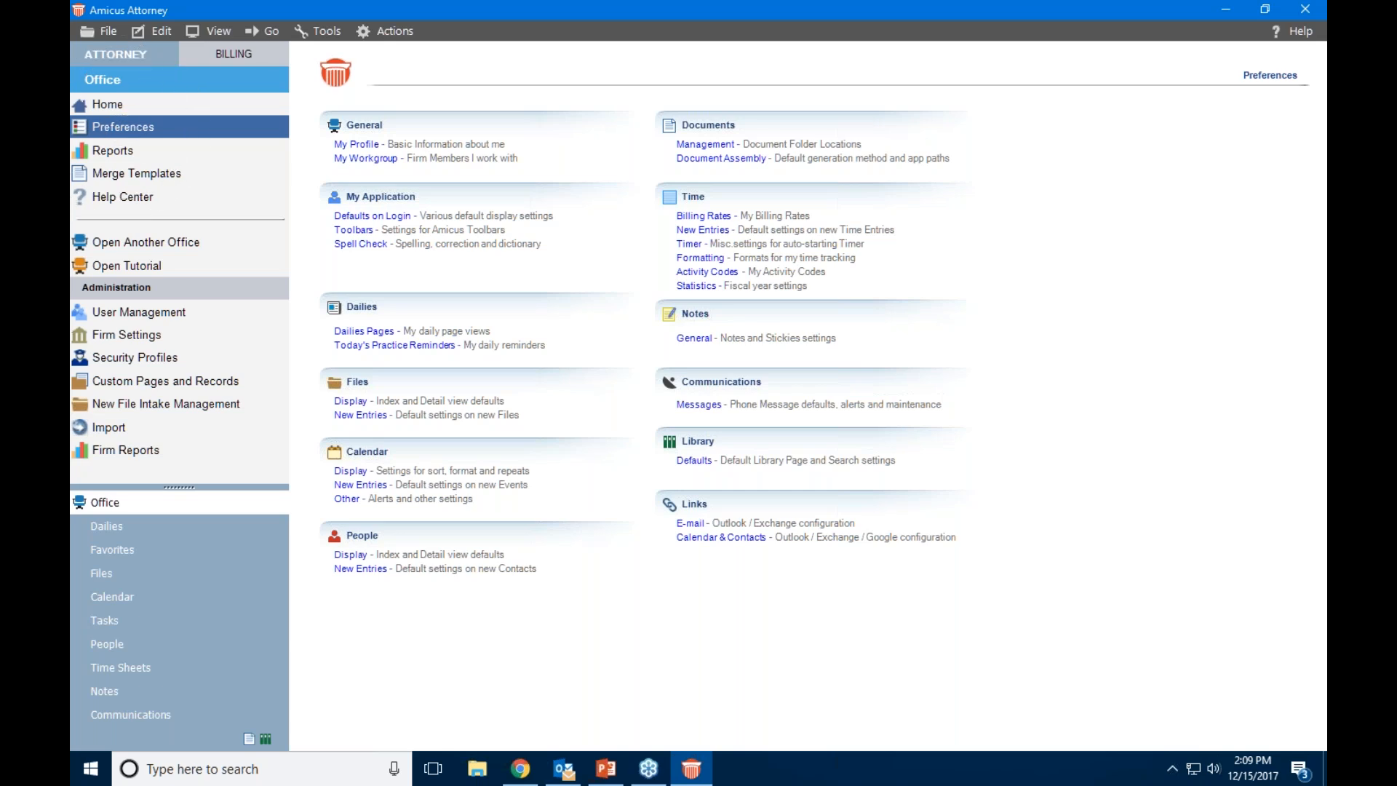
click(358, 485)
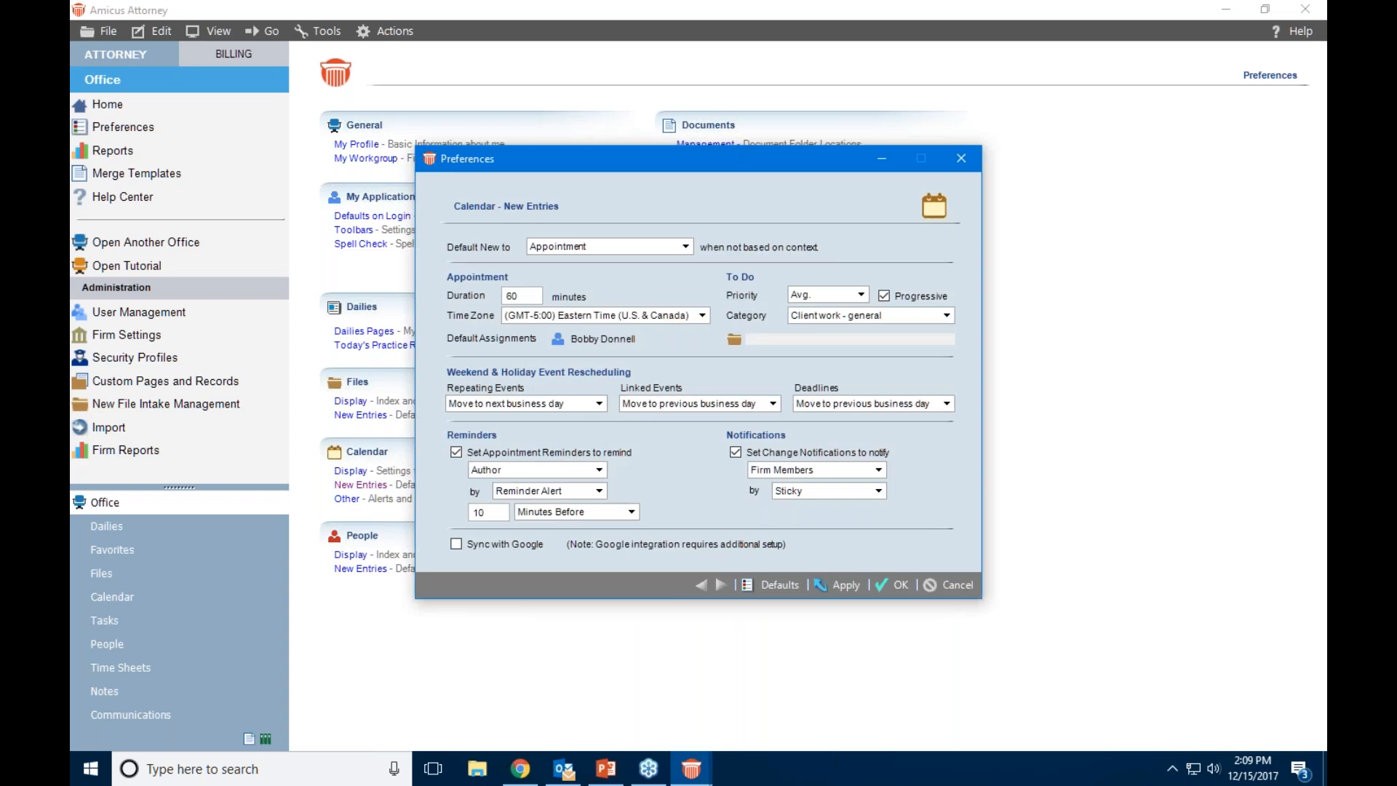
click(885, 296)
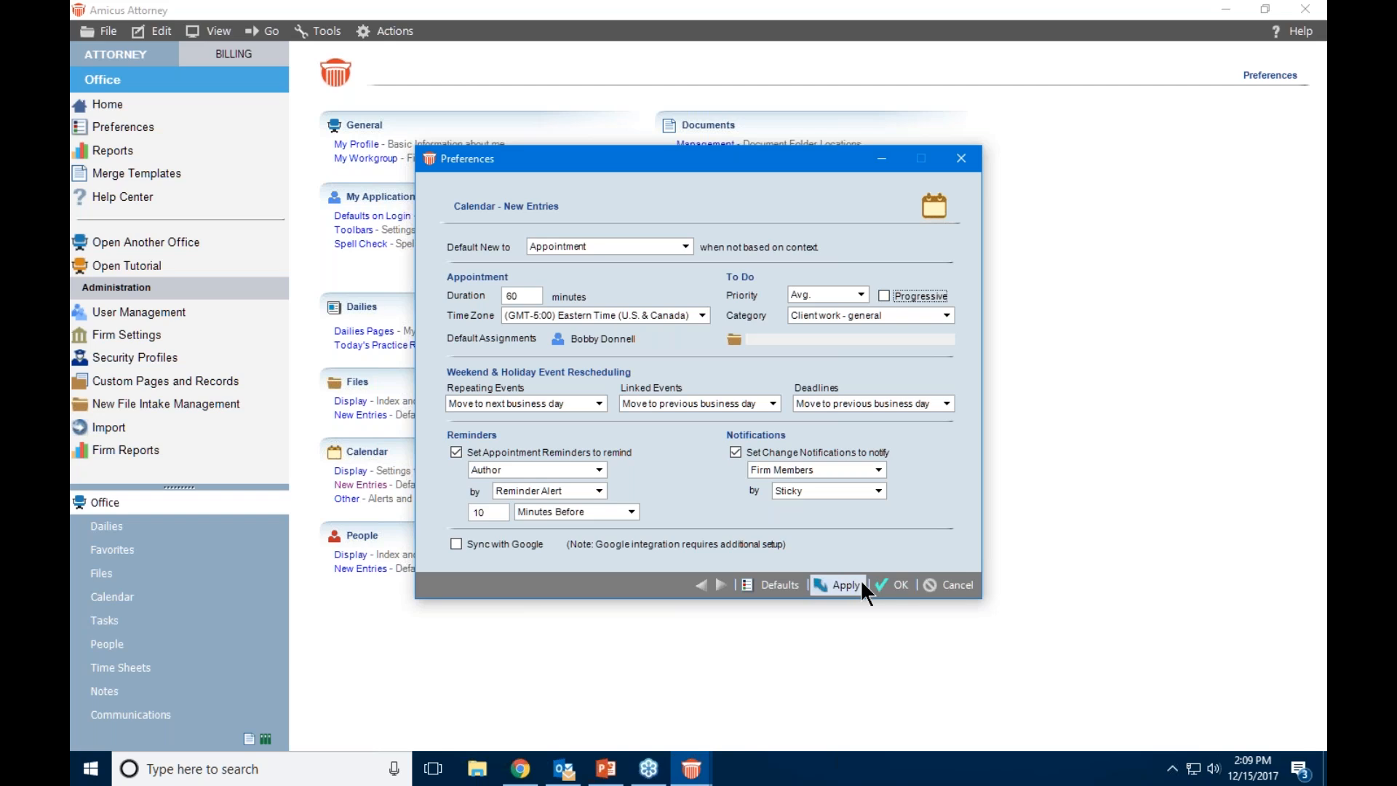
click(893, 583)
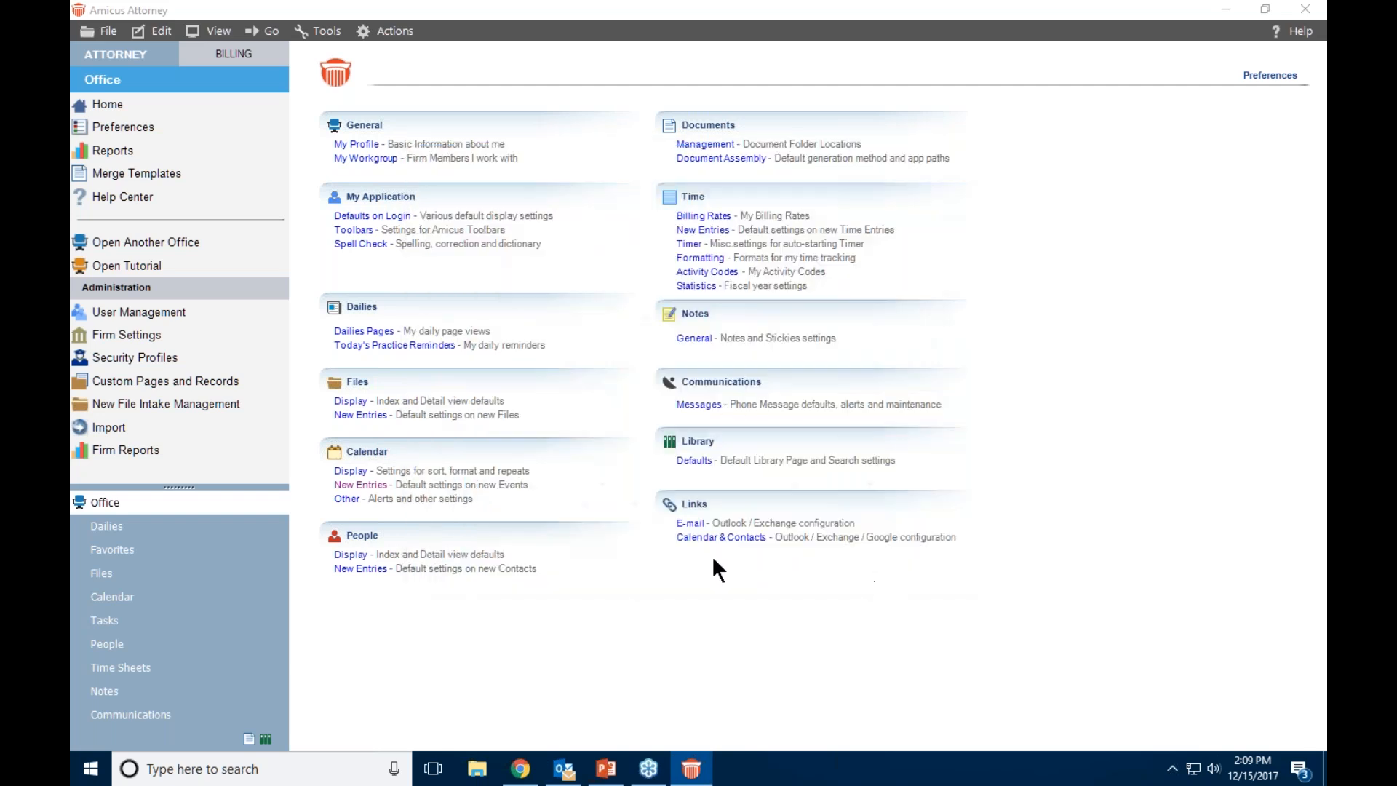
Start a new to-do in Tasks to check its progressive priority default and priority choices, and cancel it
click(106, 623)
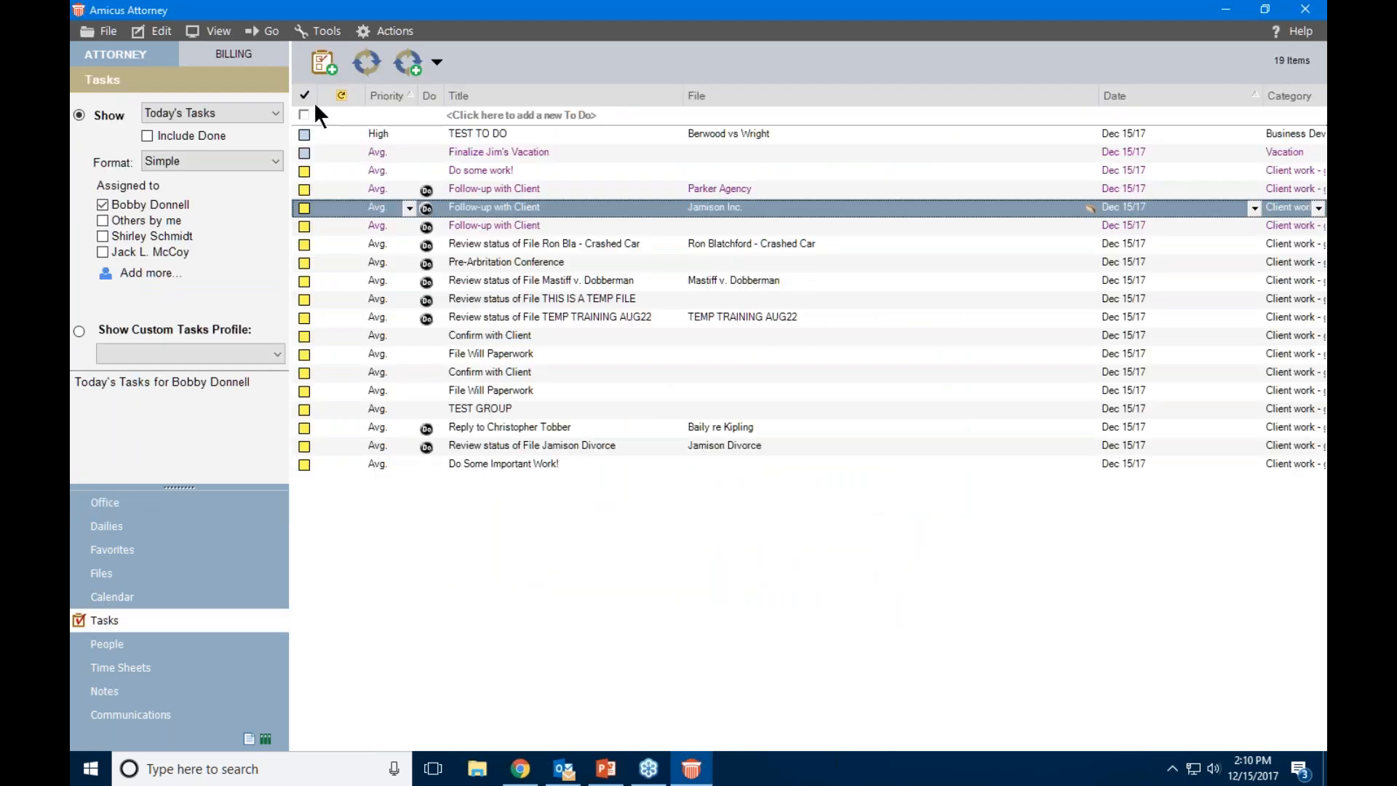
click(324, 63)
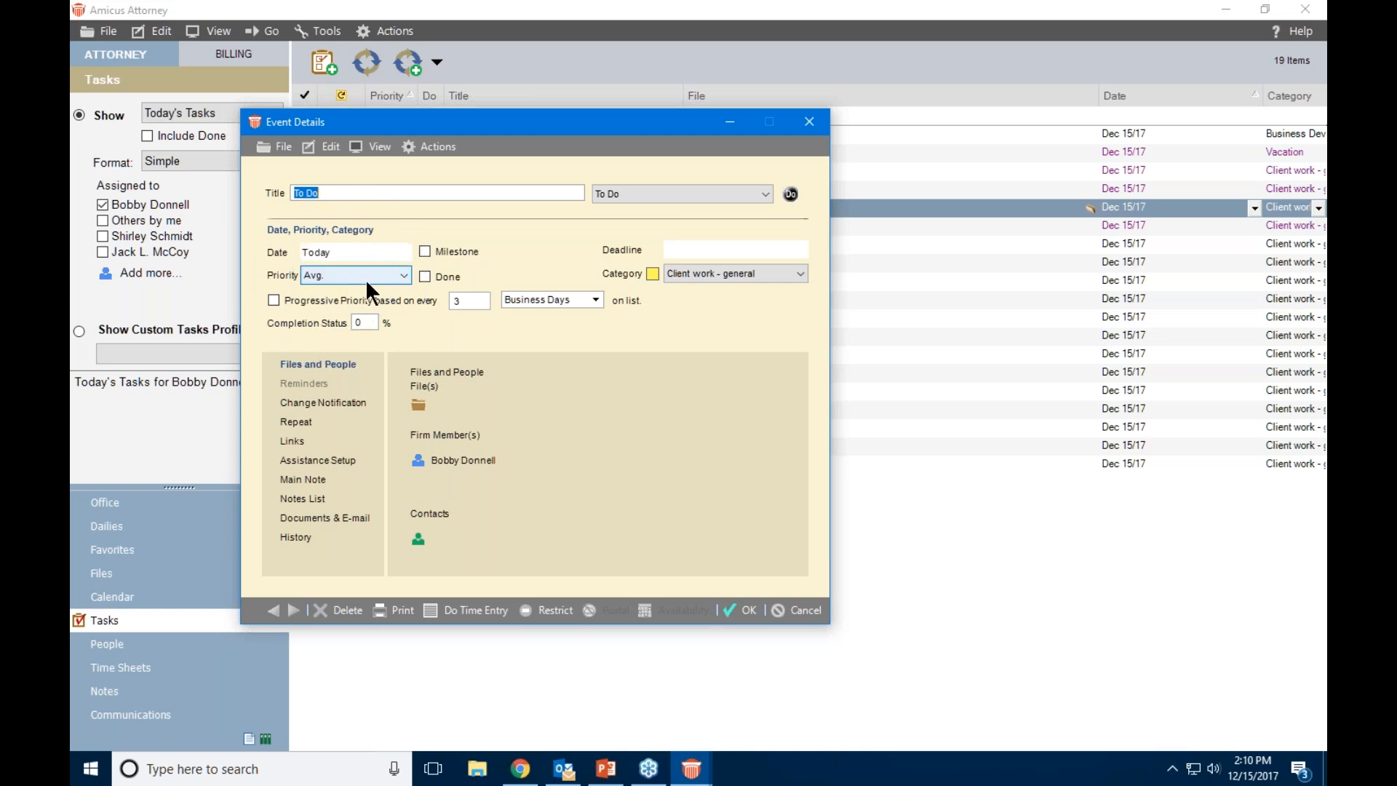
click(403, 276)
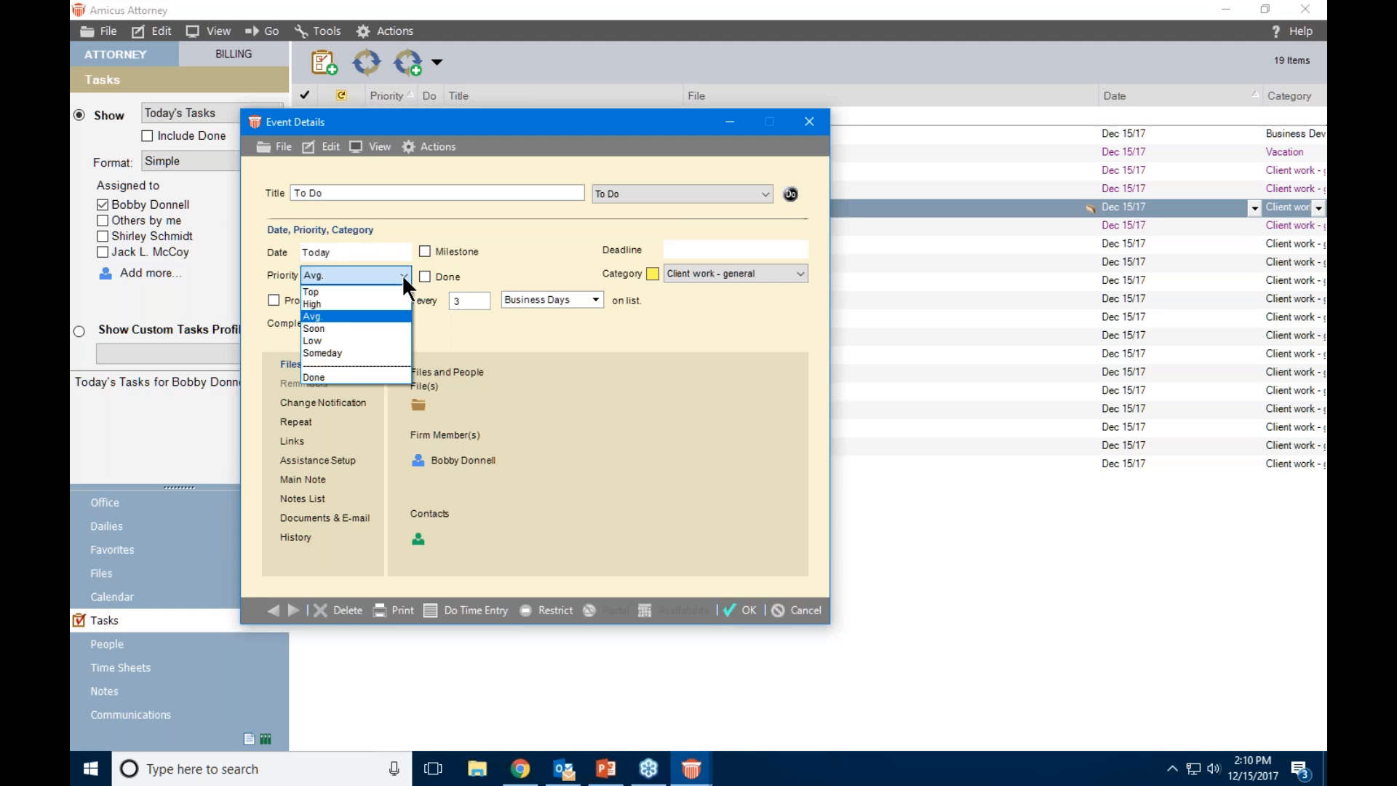
click(400, 273)
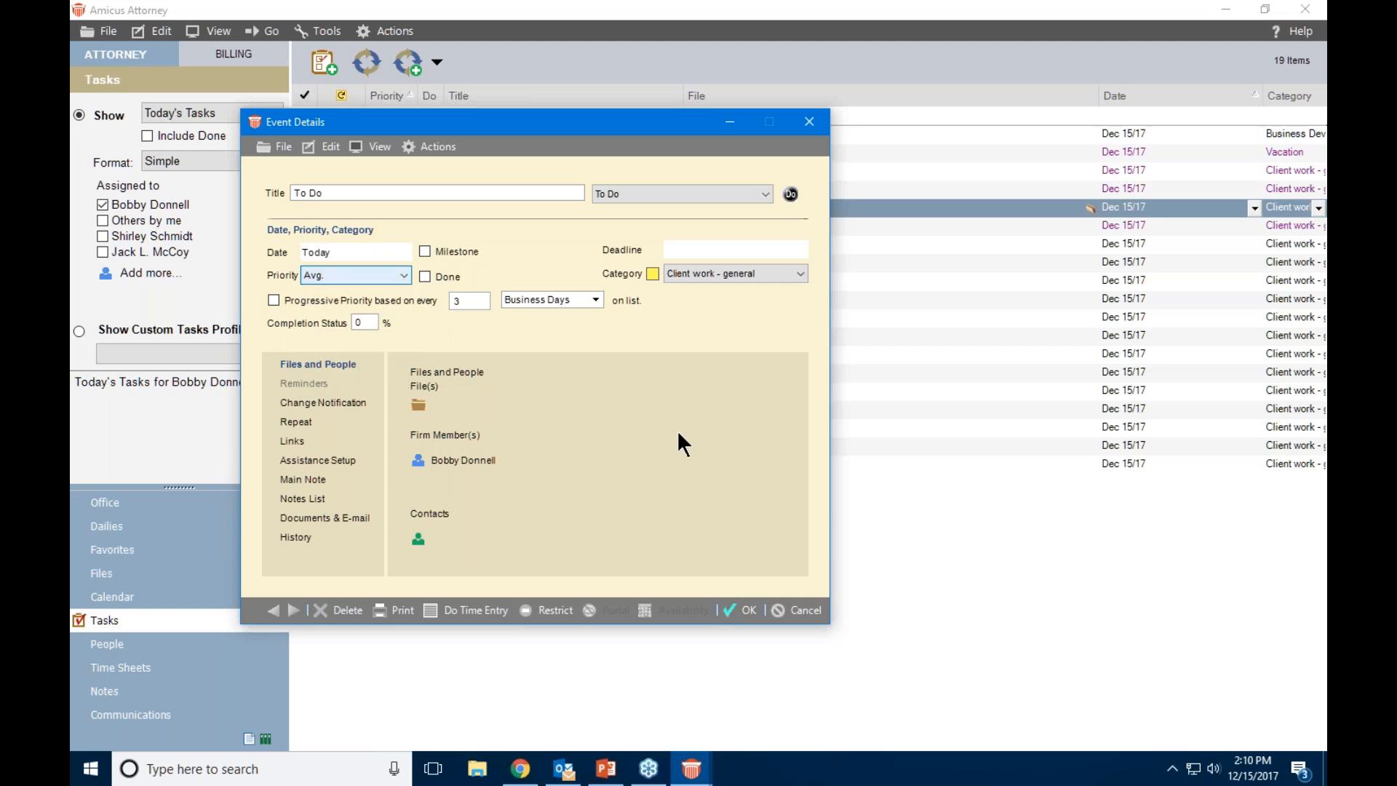
click(810, 609)
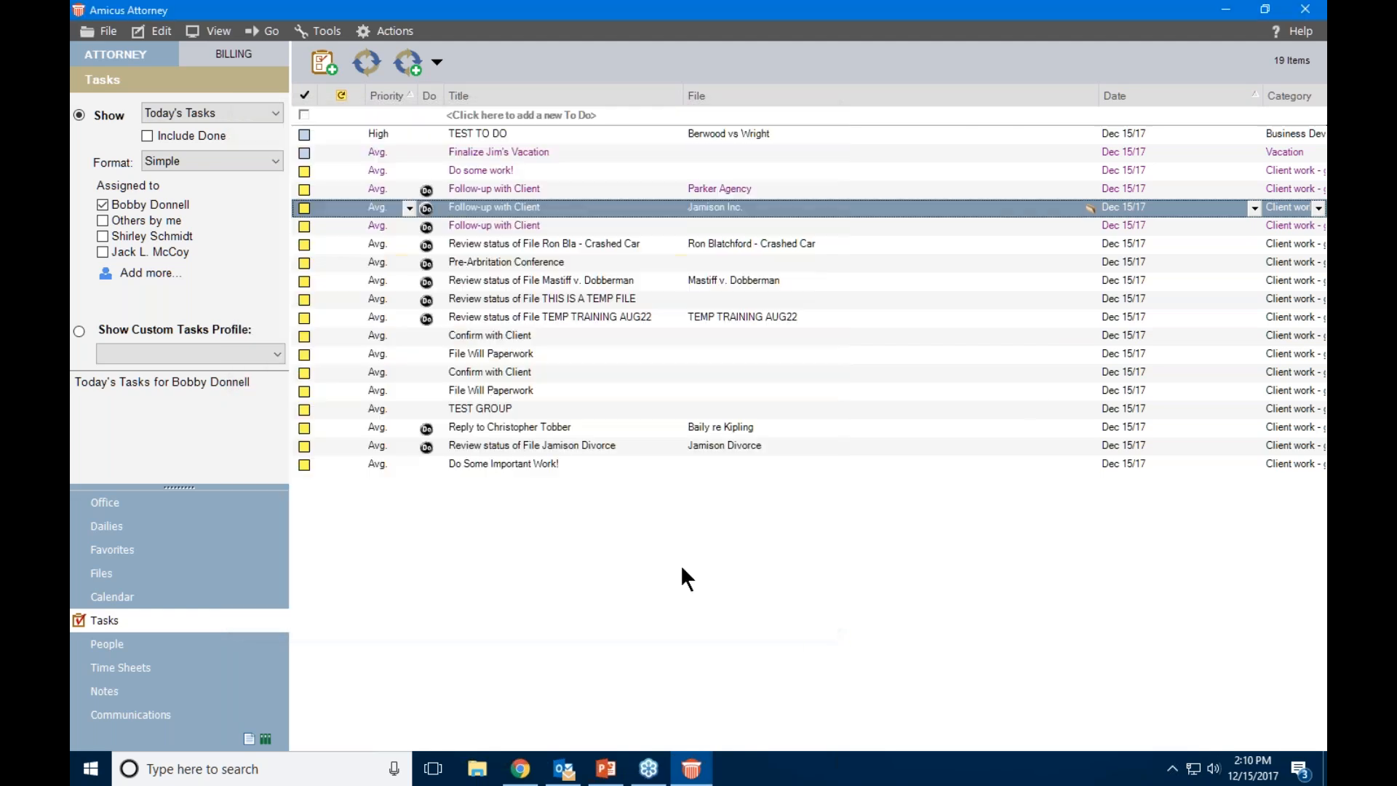
Open the calendar Priorities in the Office module's Firm Settings and look over the Avg., Soon and Low labels
click(138, 504)
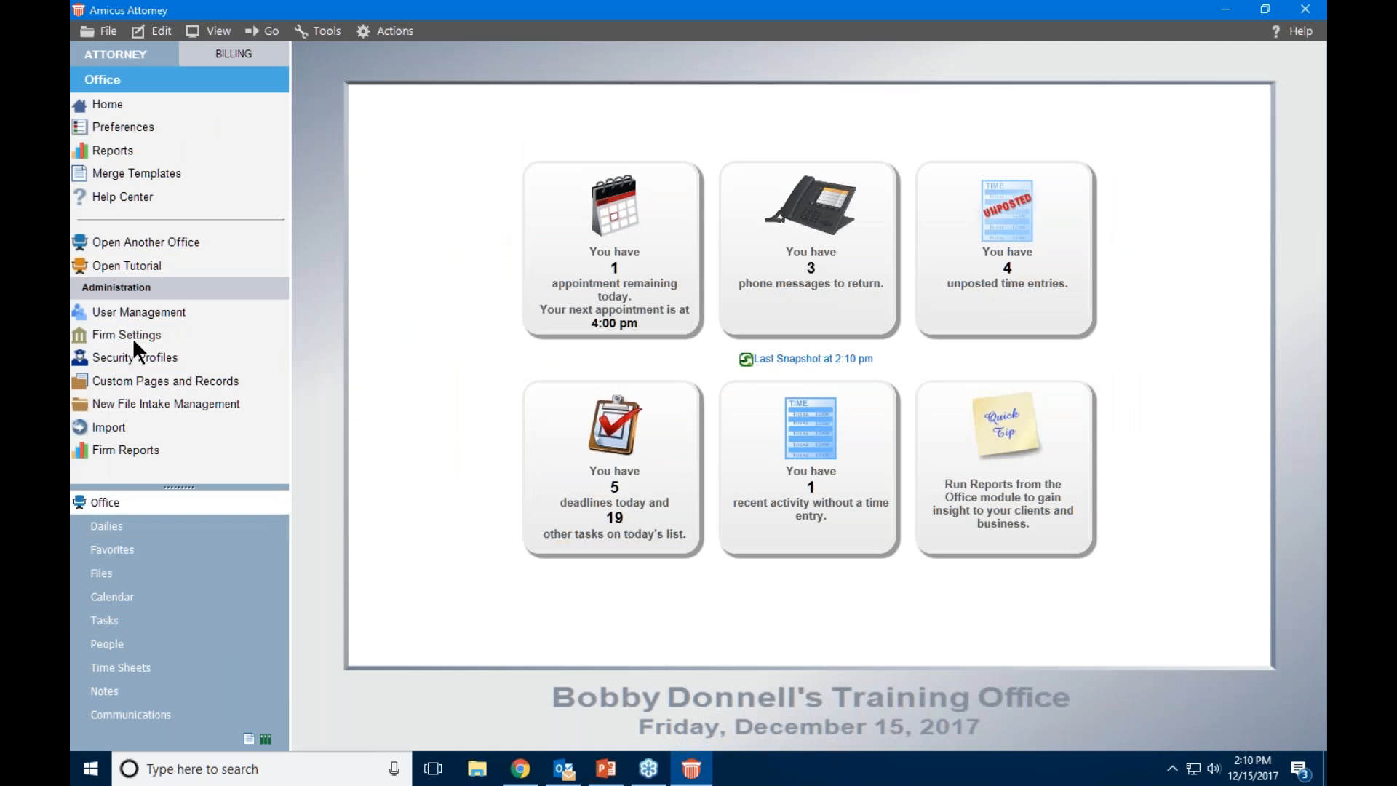
click(95, 336)
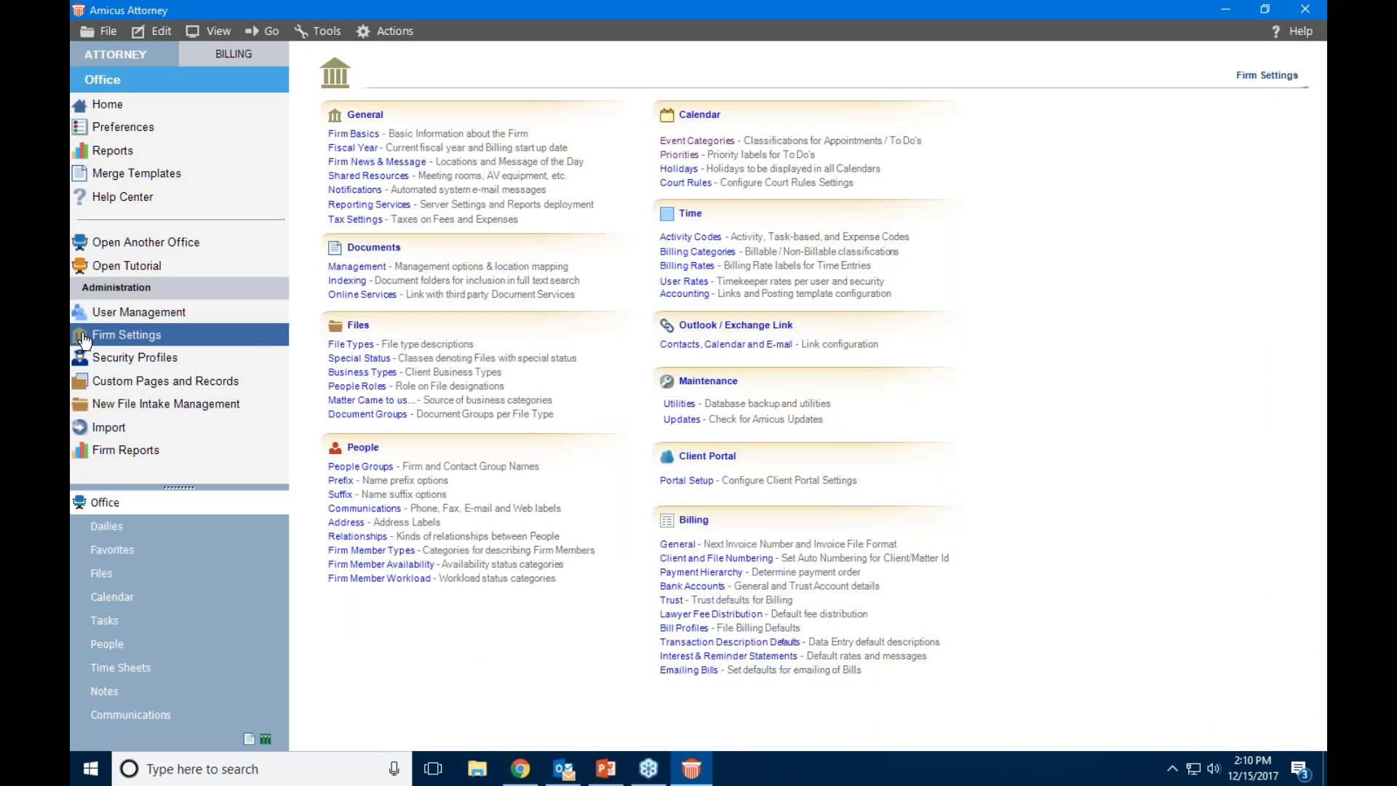
click(680, 157)
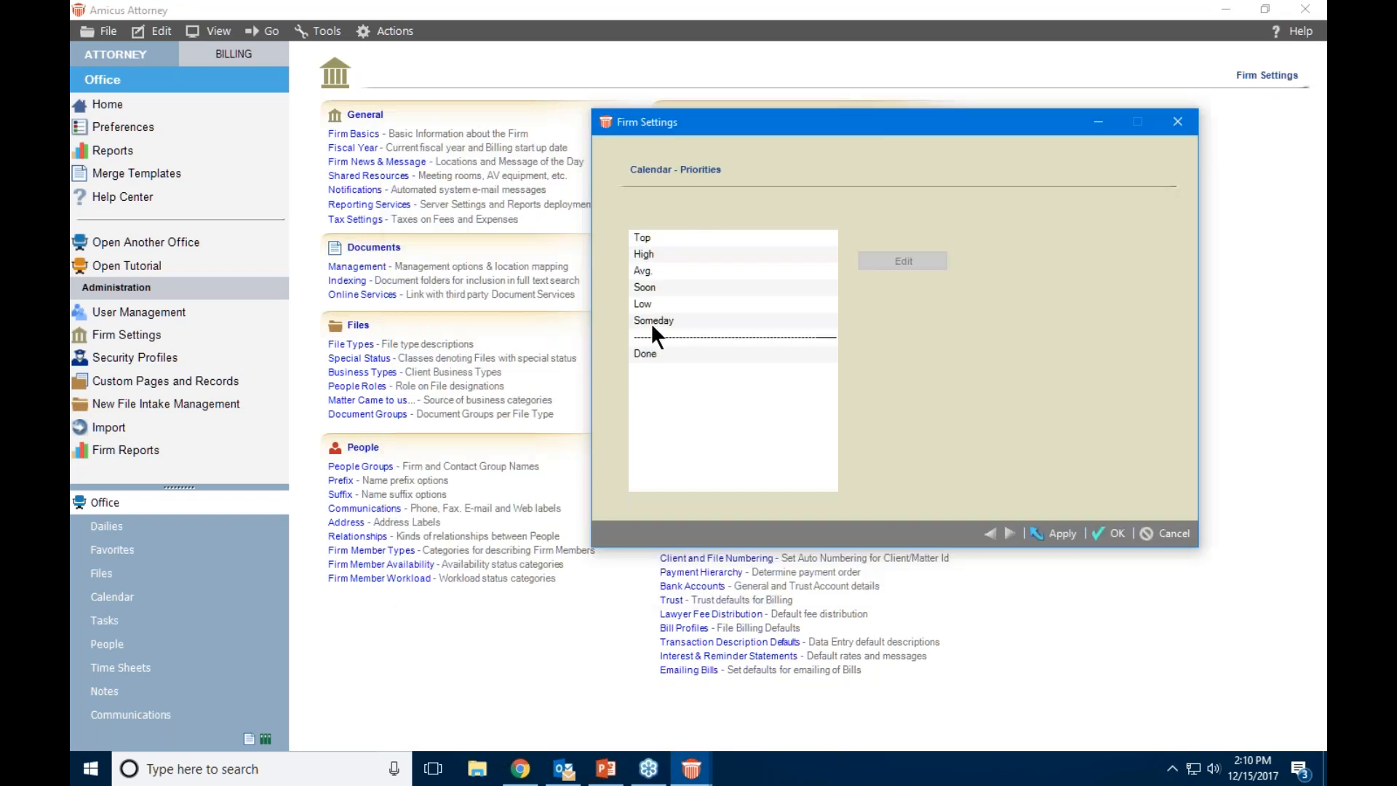
click(647, 272)
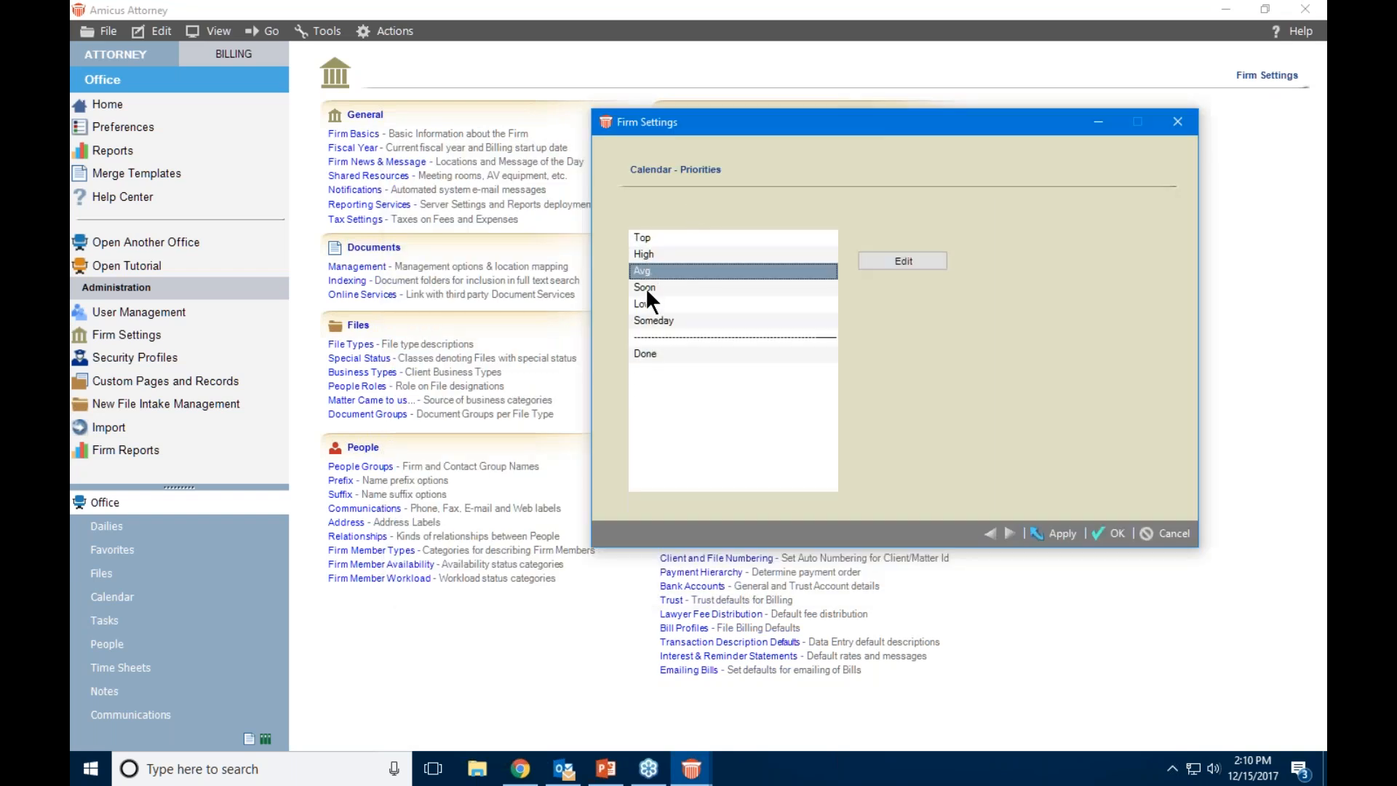
click(644, 287)
click(643, 304)
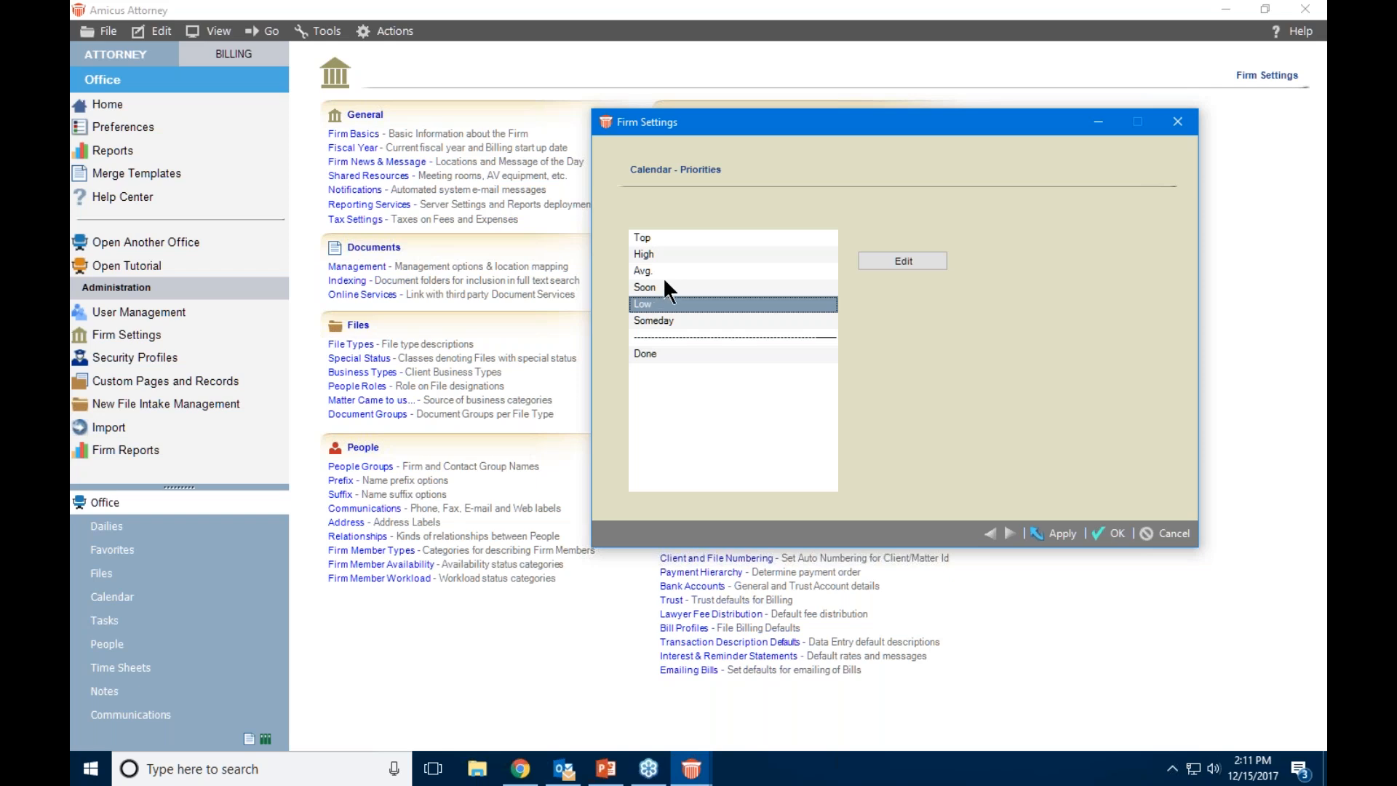
Rename the firm's Top priority label to Mission Critical, acknowledge the notice about other users, and save the setting
click(648, 237)
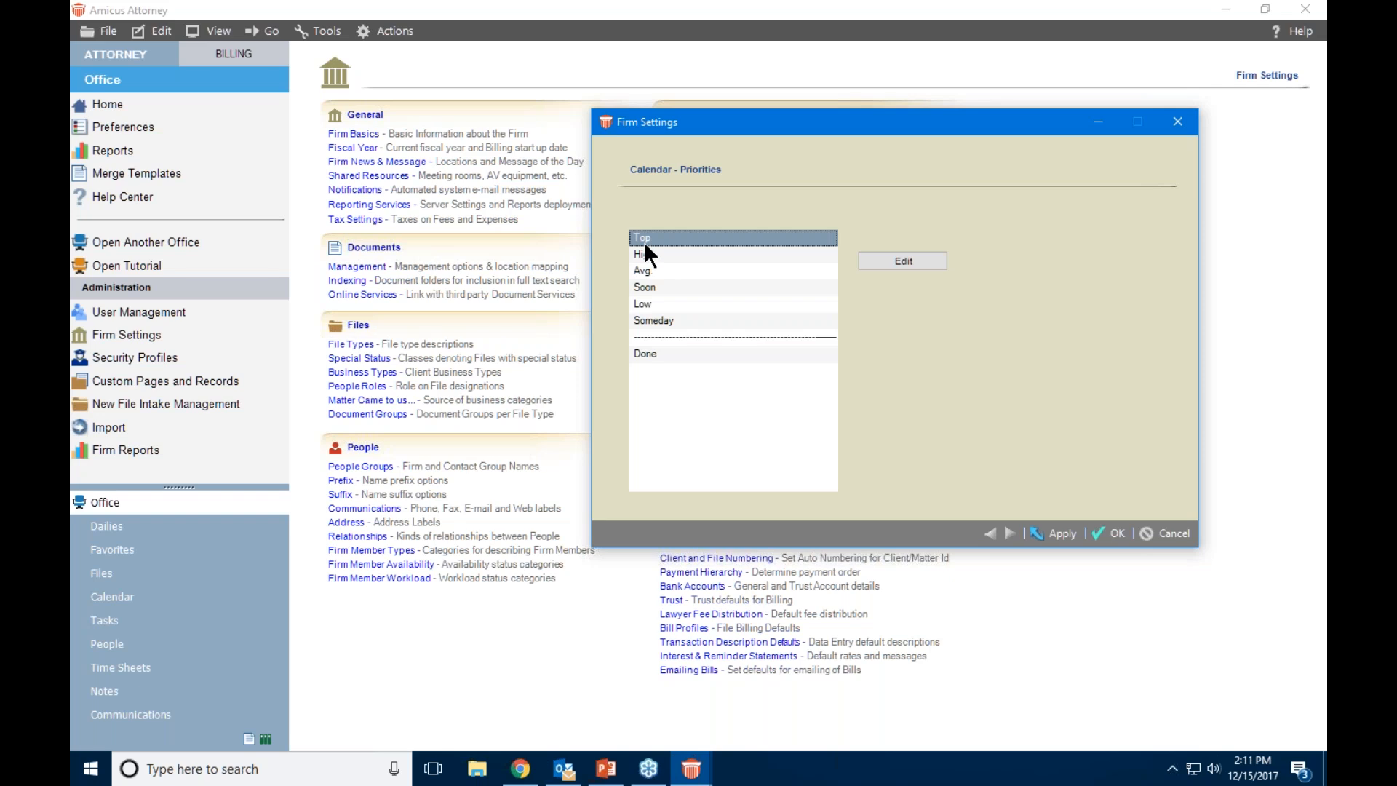
click(903, 260)
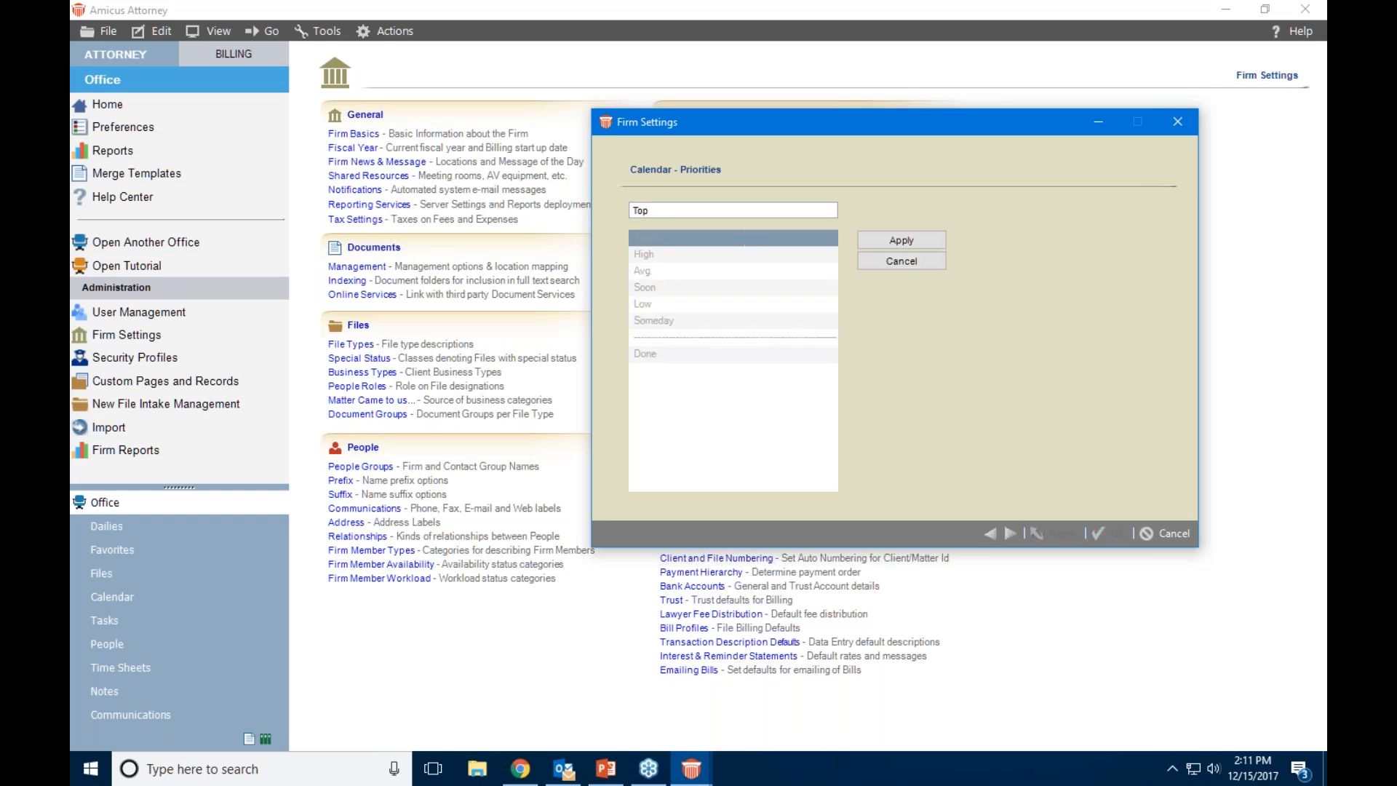
drag(668, 211, 612, 211)
text(Mission Critical)
click(929, 235)
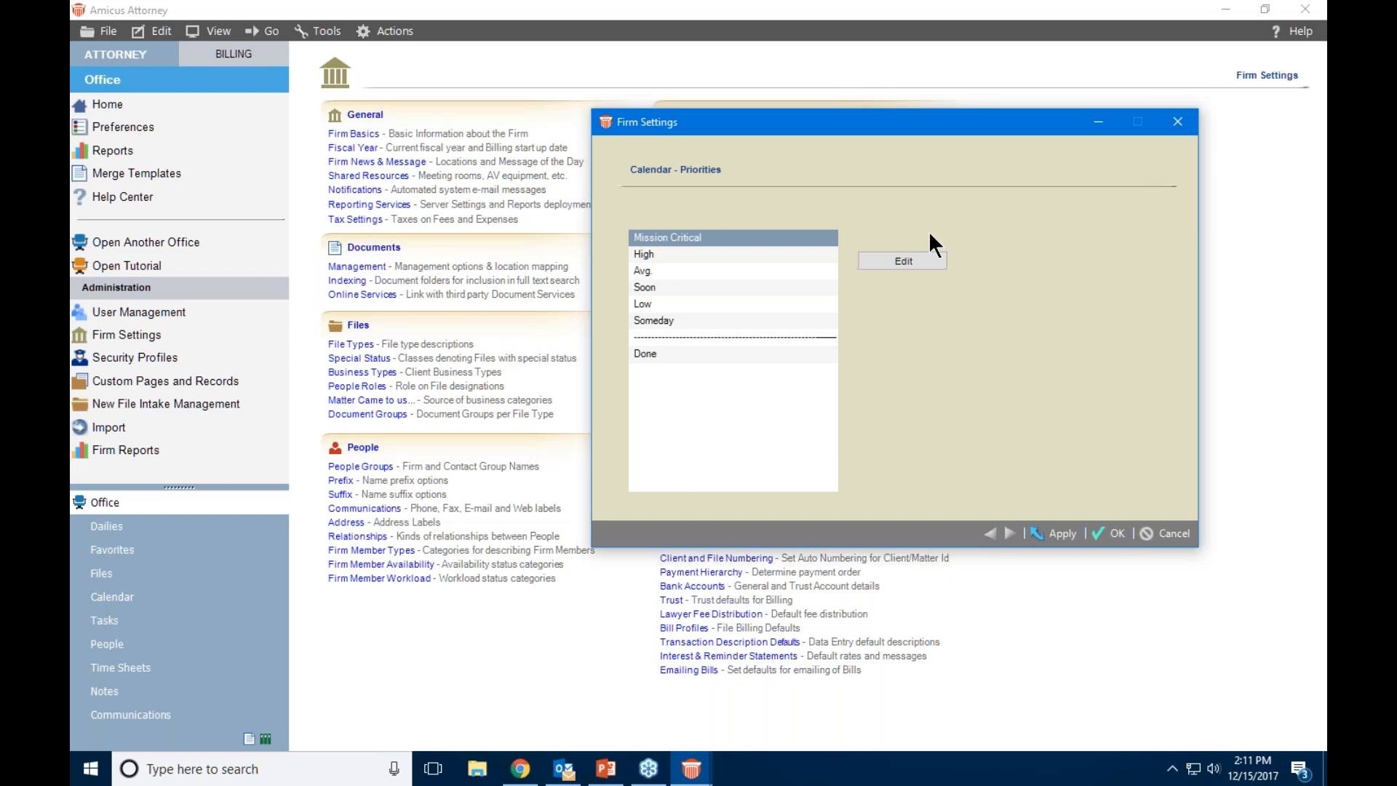
click(1053, 534)
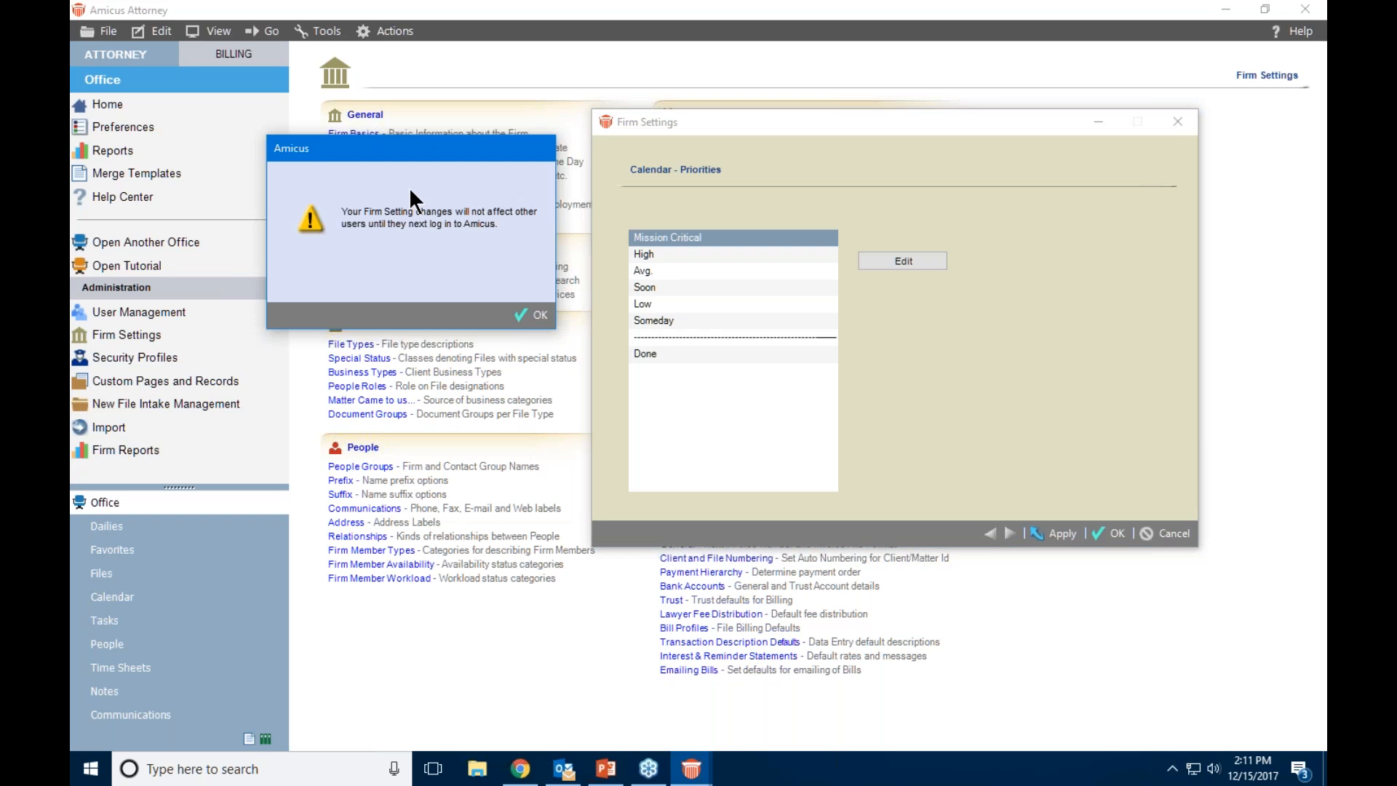
click(539, 318)
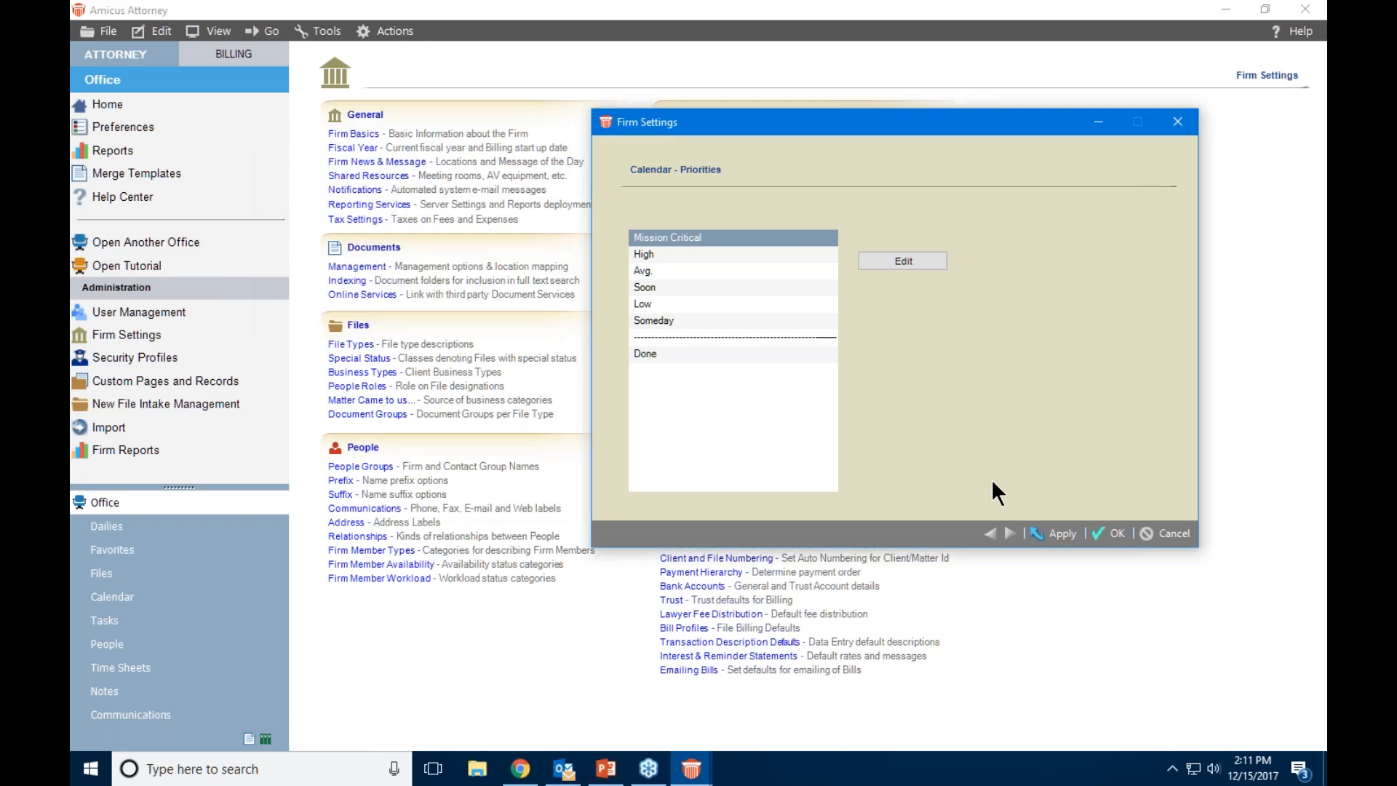
click(1113, 529)
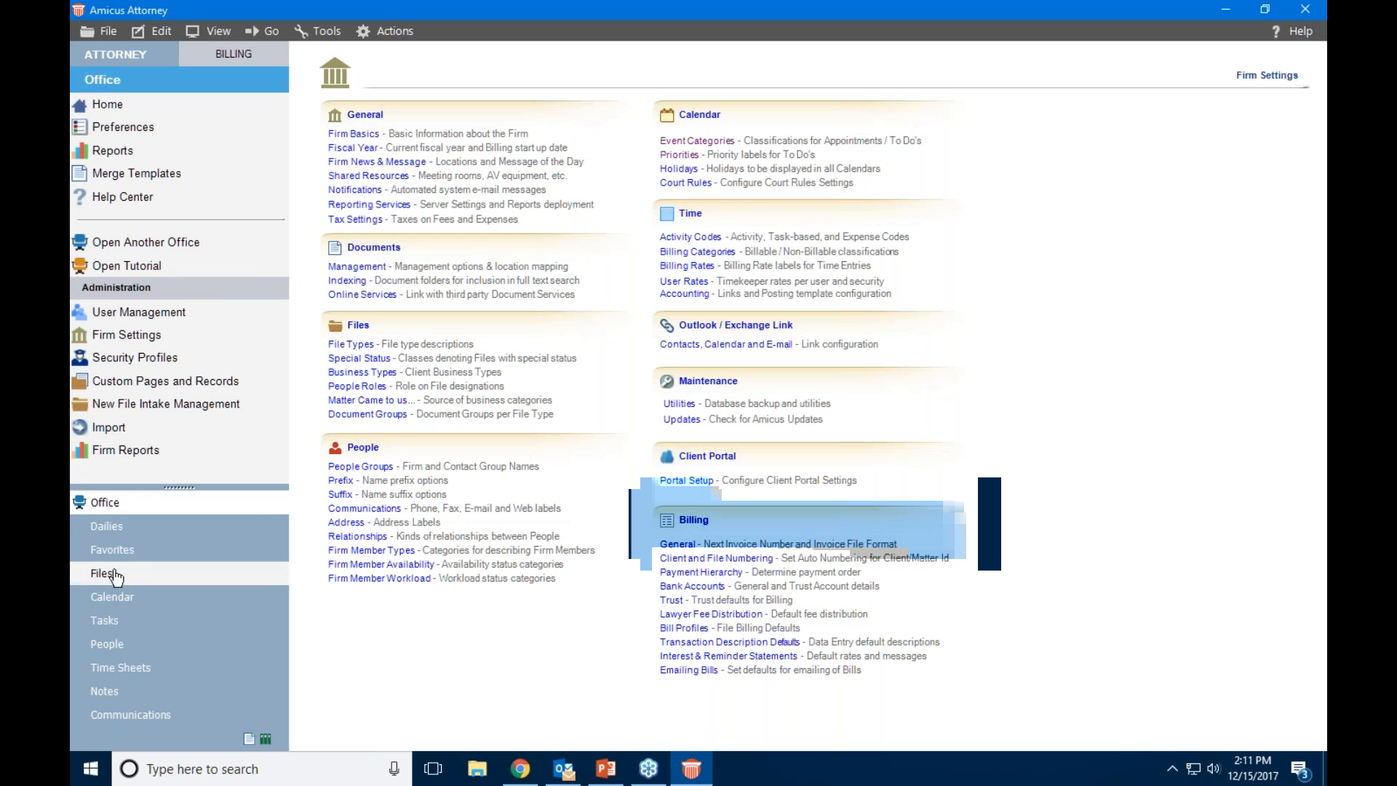
Open TEST TO DO from the Tasks list, set its deadline to 12/15/2017, and save it
click(107, 621)
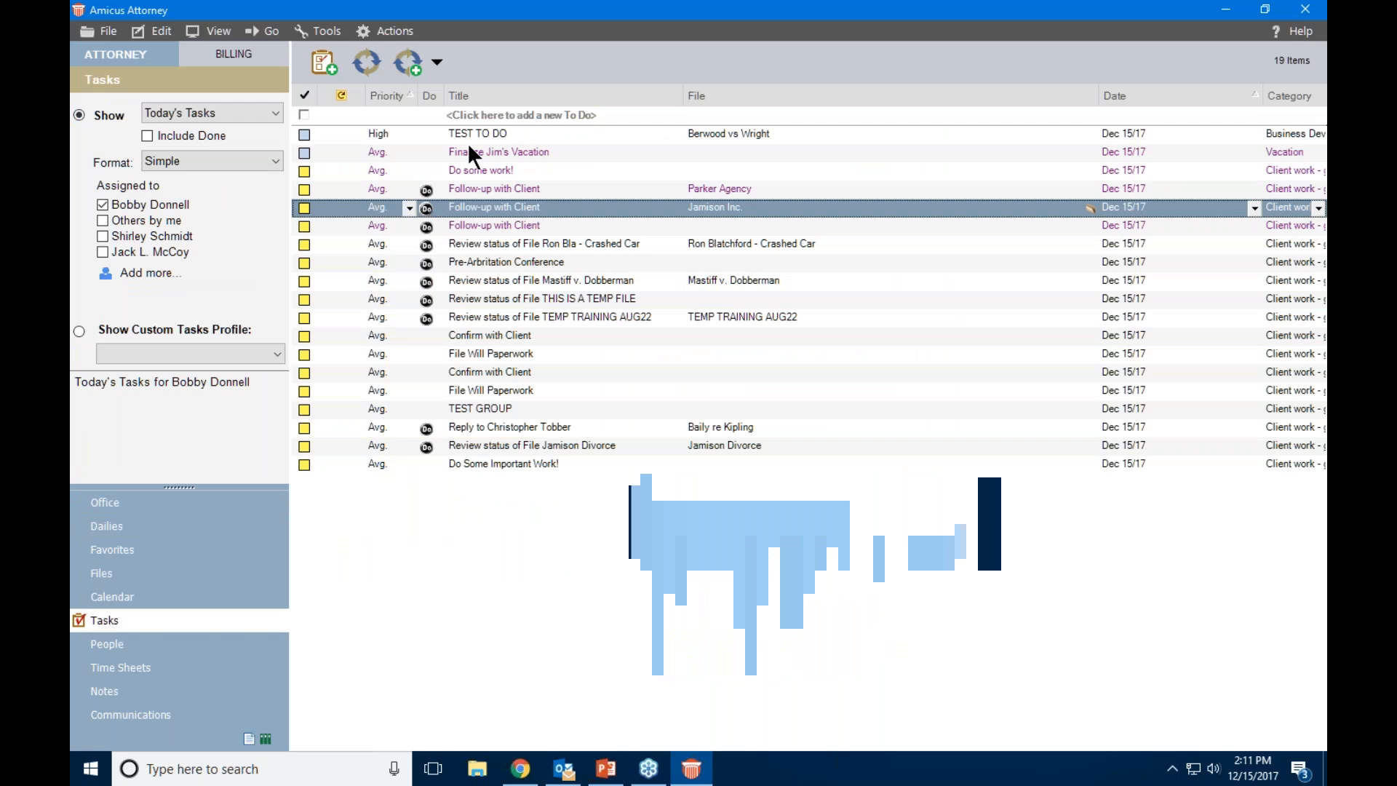
double_click(783, 132)
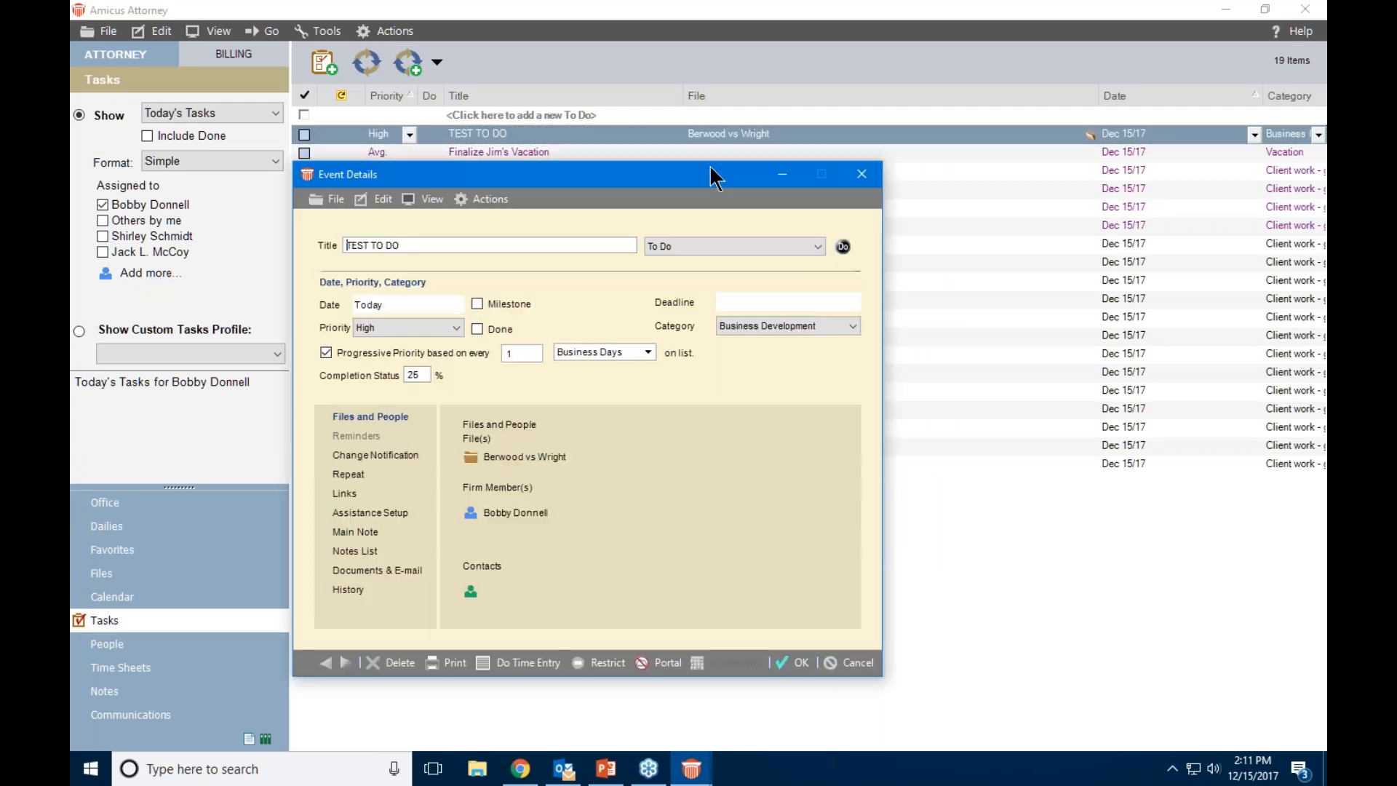
drag(686, 179, 752, 87)
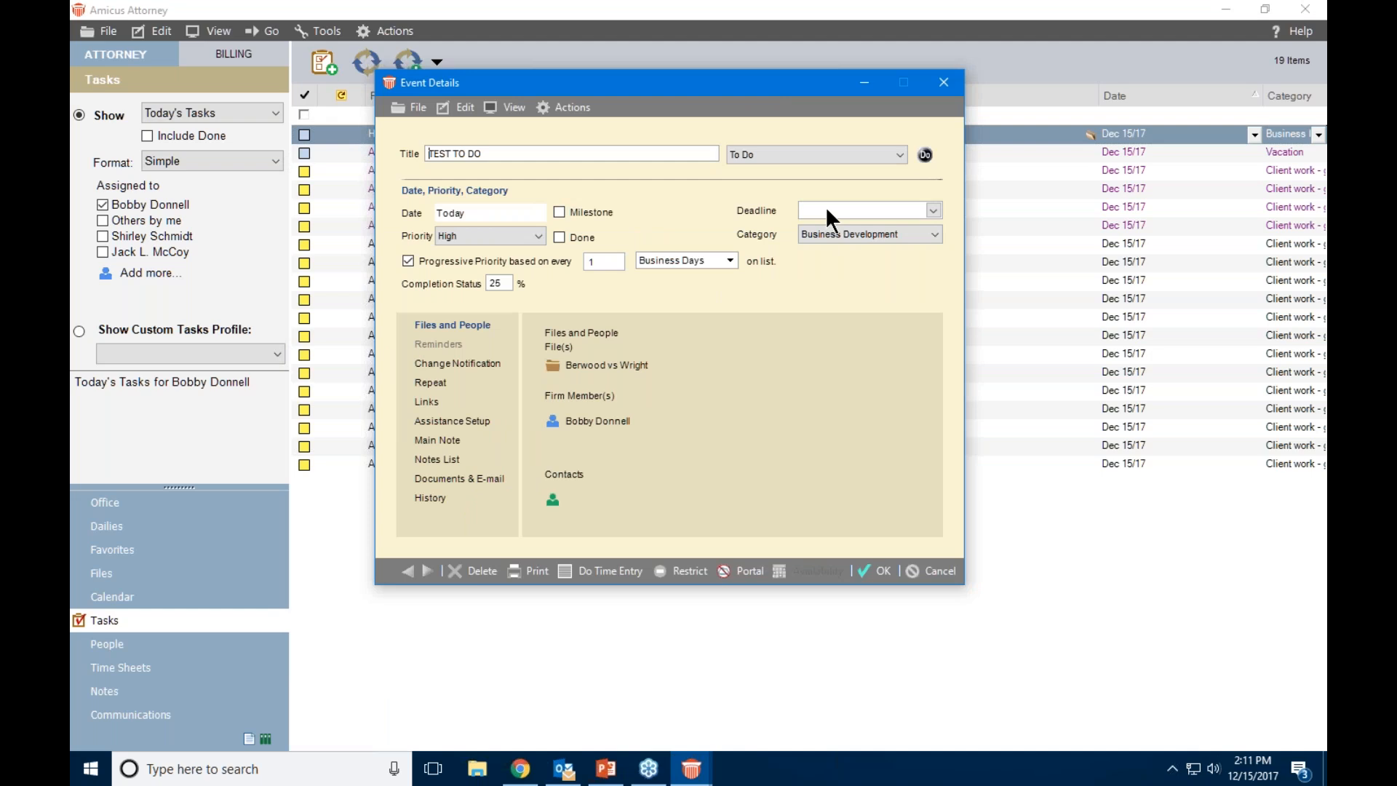
click(931, 210)
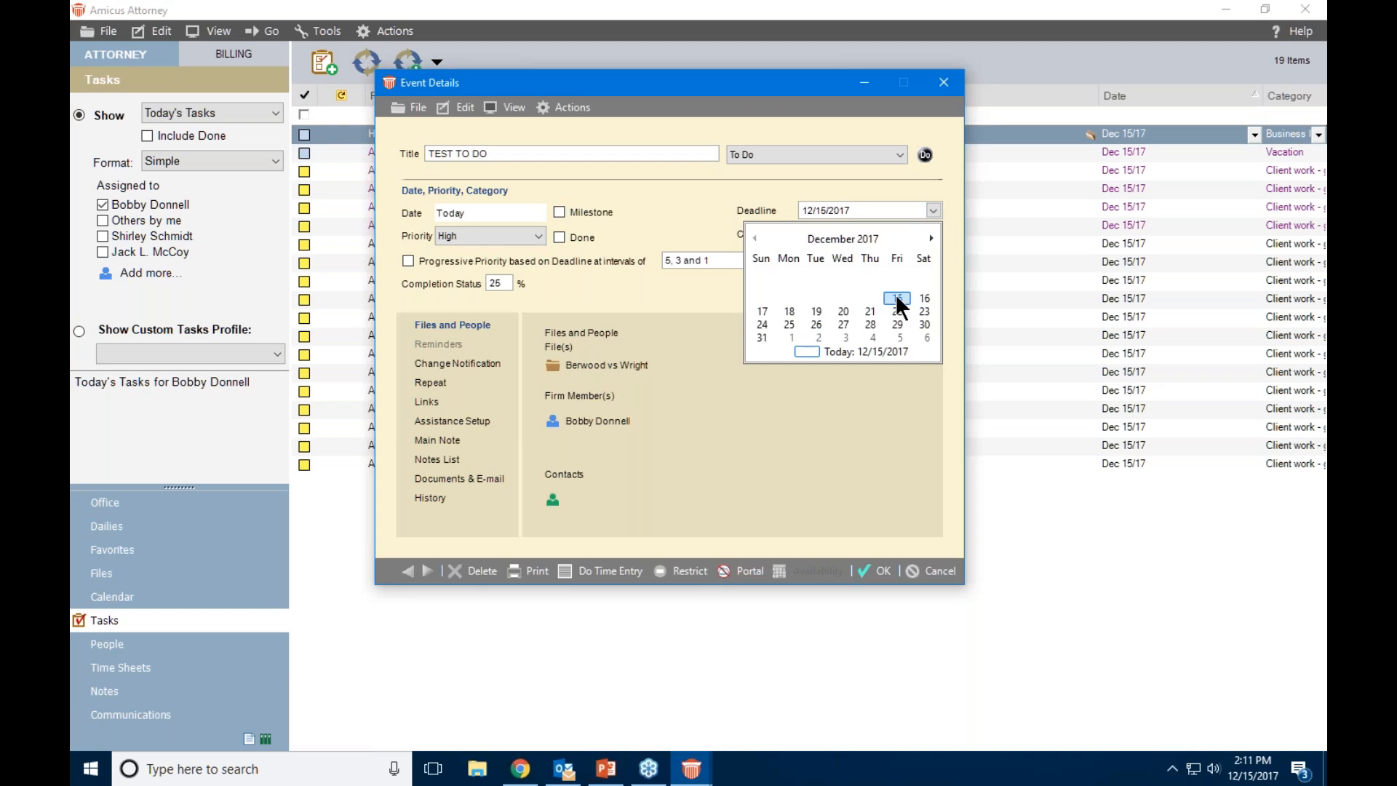
click(897, 295)
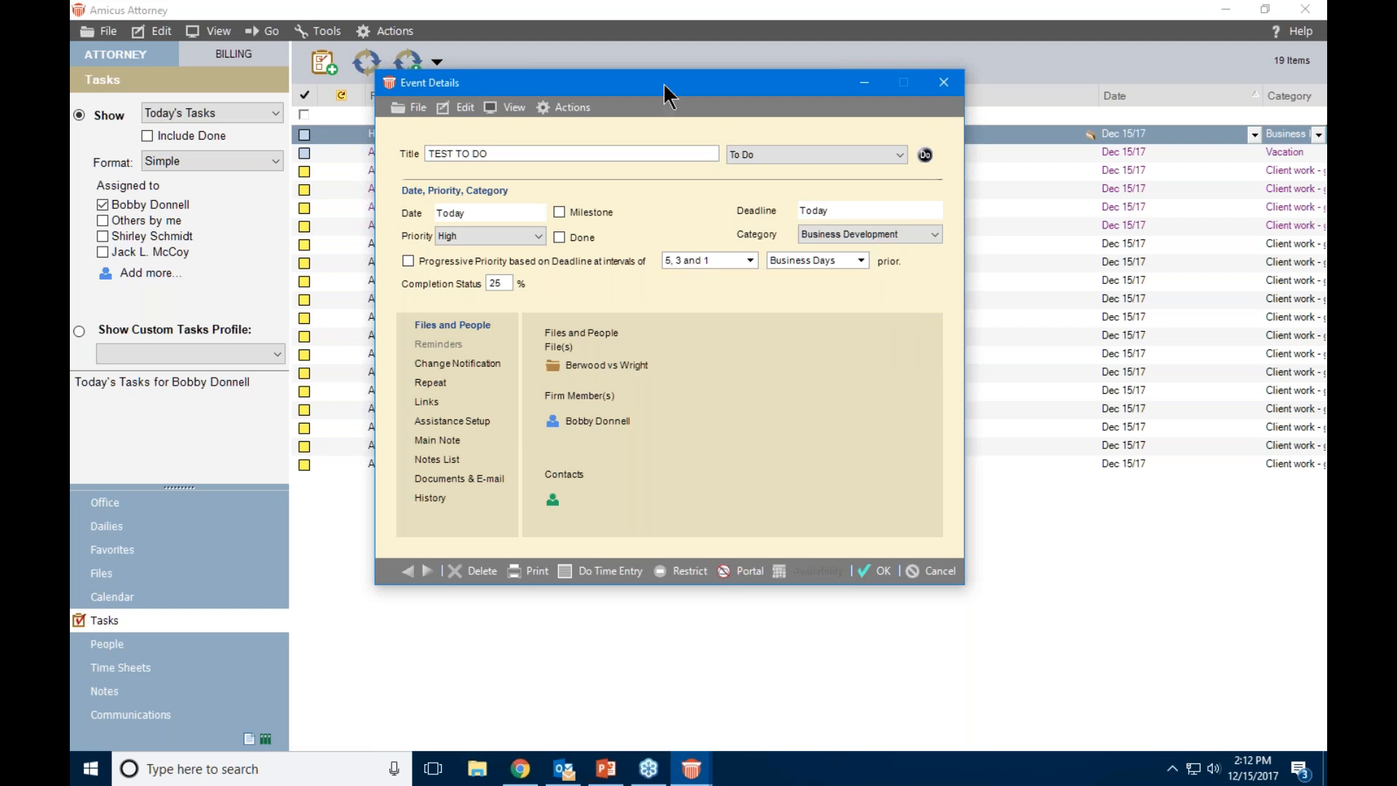
drag(665, 94, 703, 148)
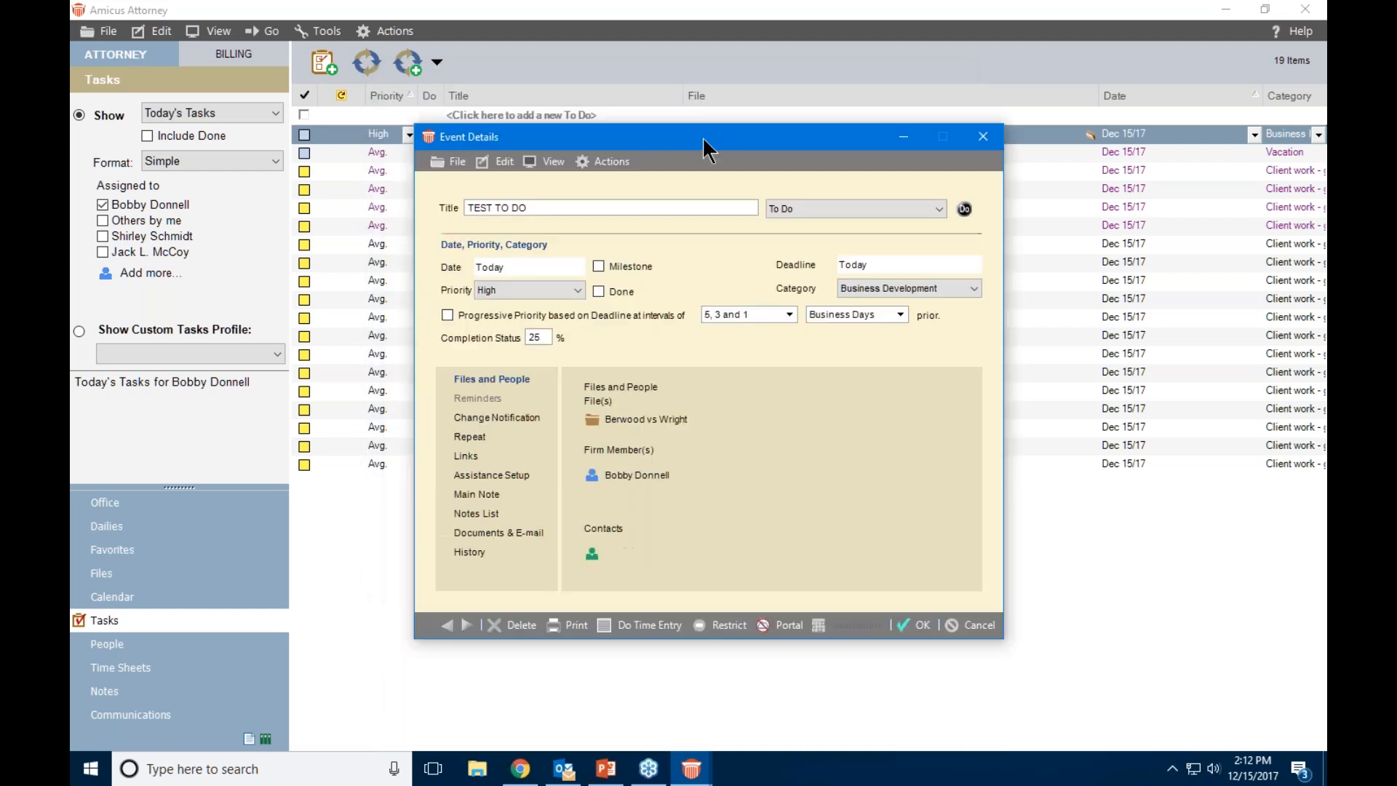
click(904, 621)
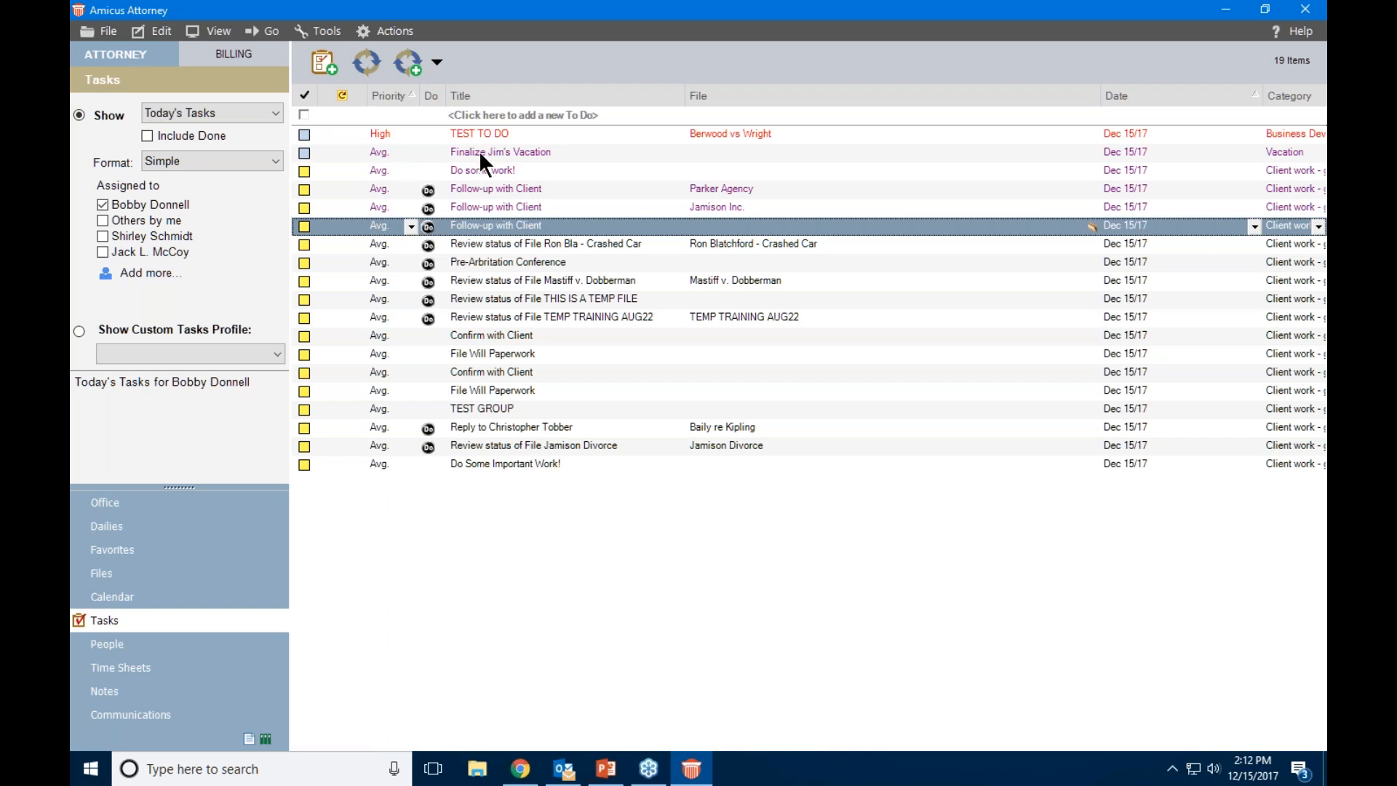
Examine how late, due and undated-deadline to-dos are displayed in the Tasks list and the calendar's To Do's list
click(502, 260)
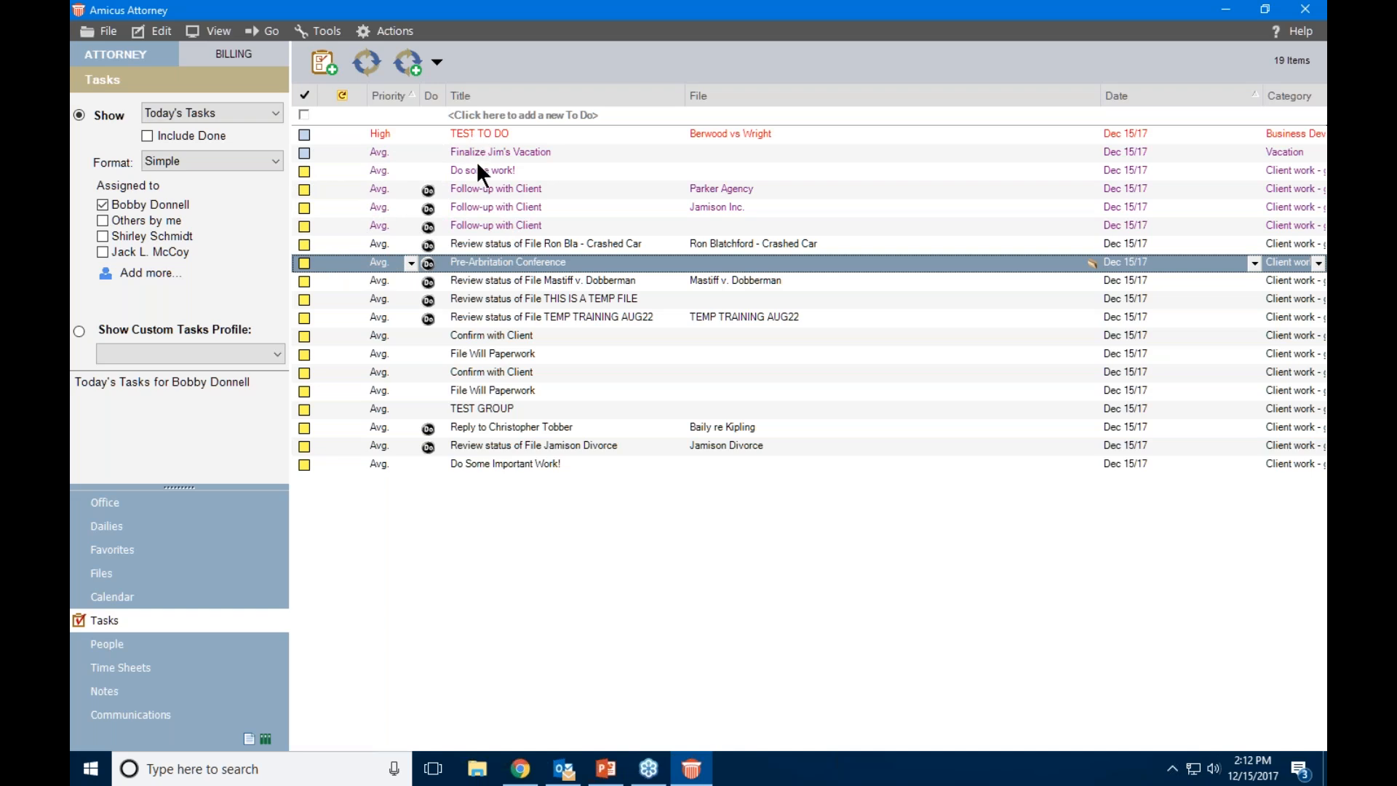
click(490, 243)
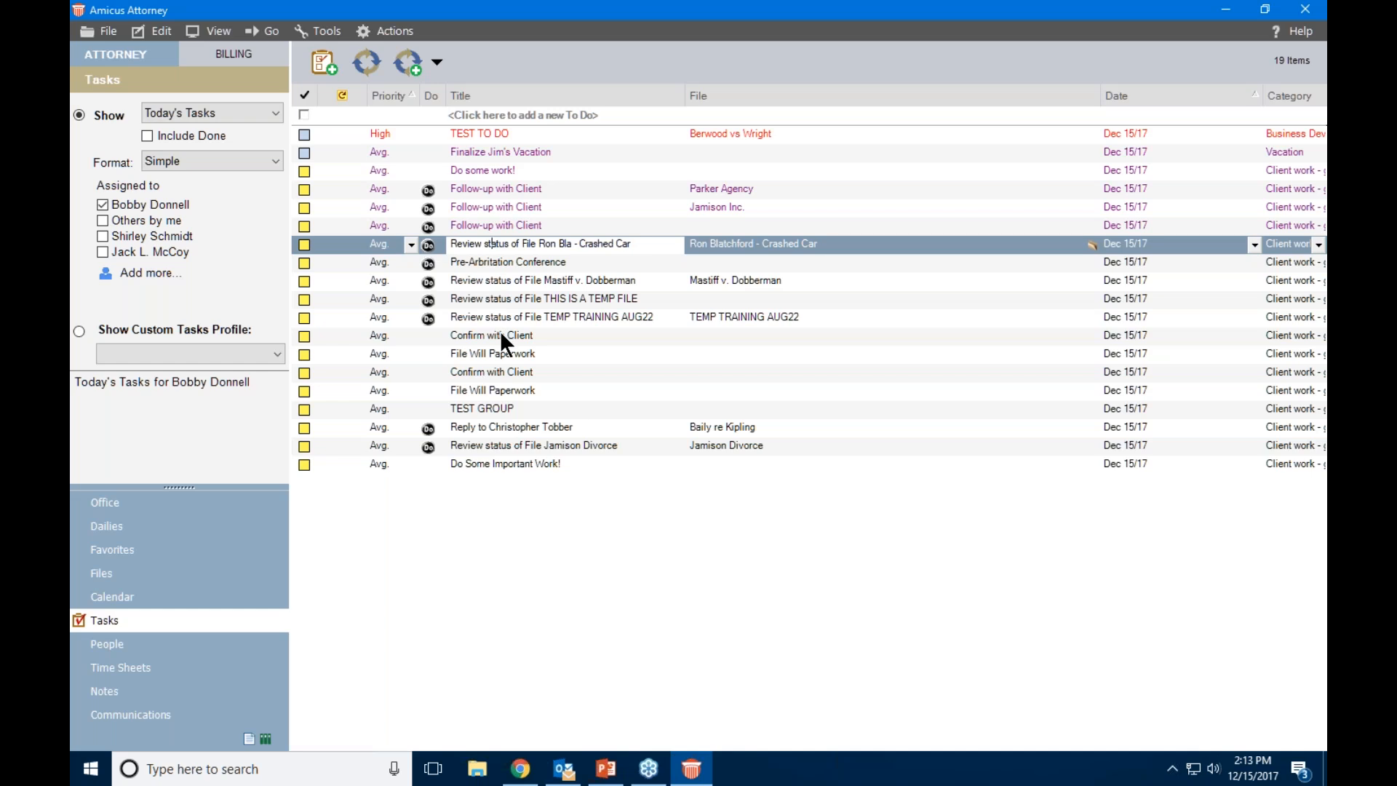
click(171, 598)
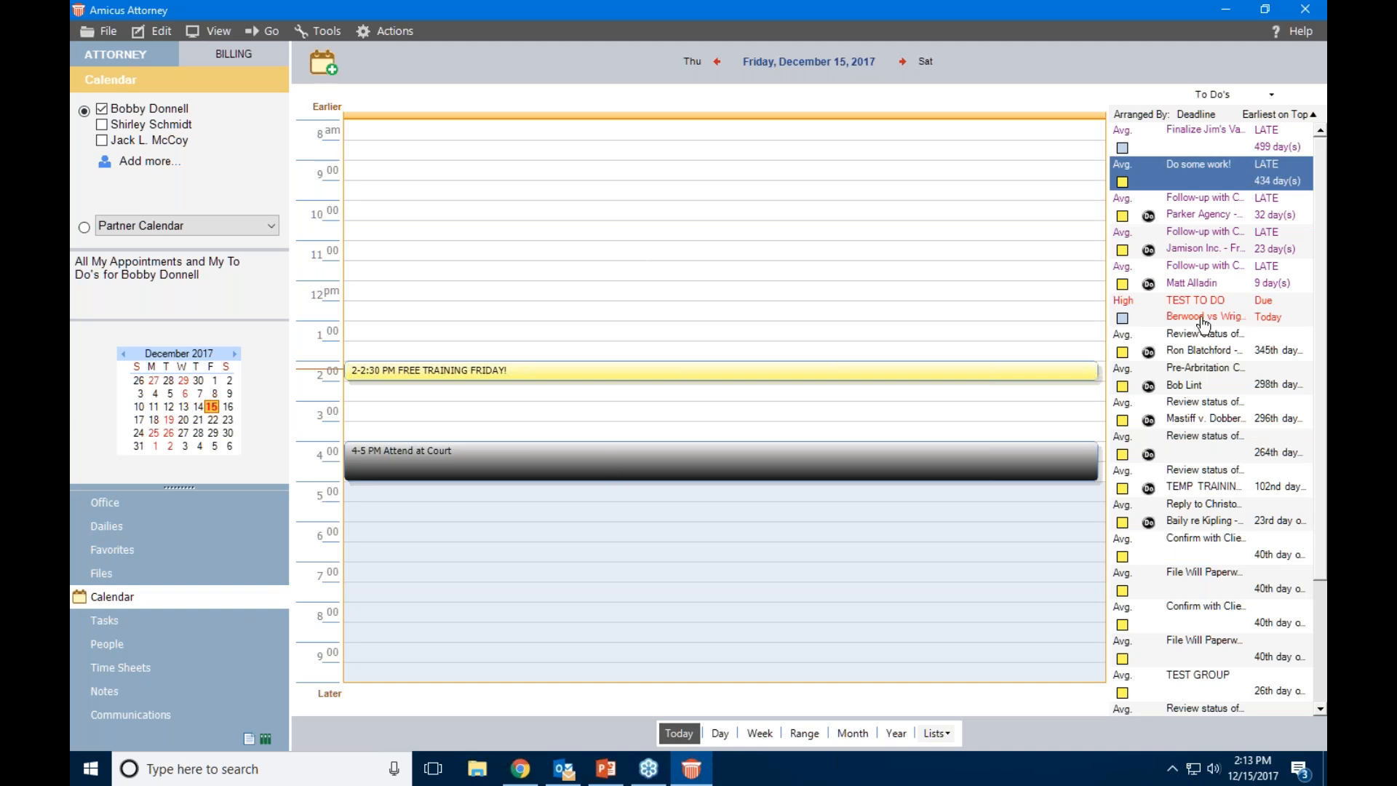
scroll(1224, 345, down, 1)
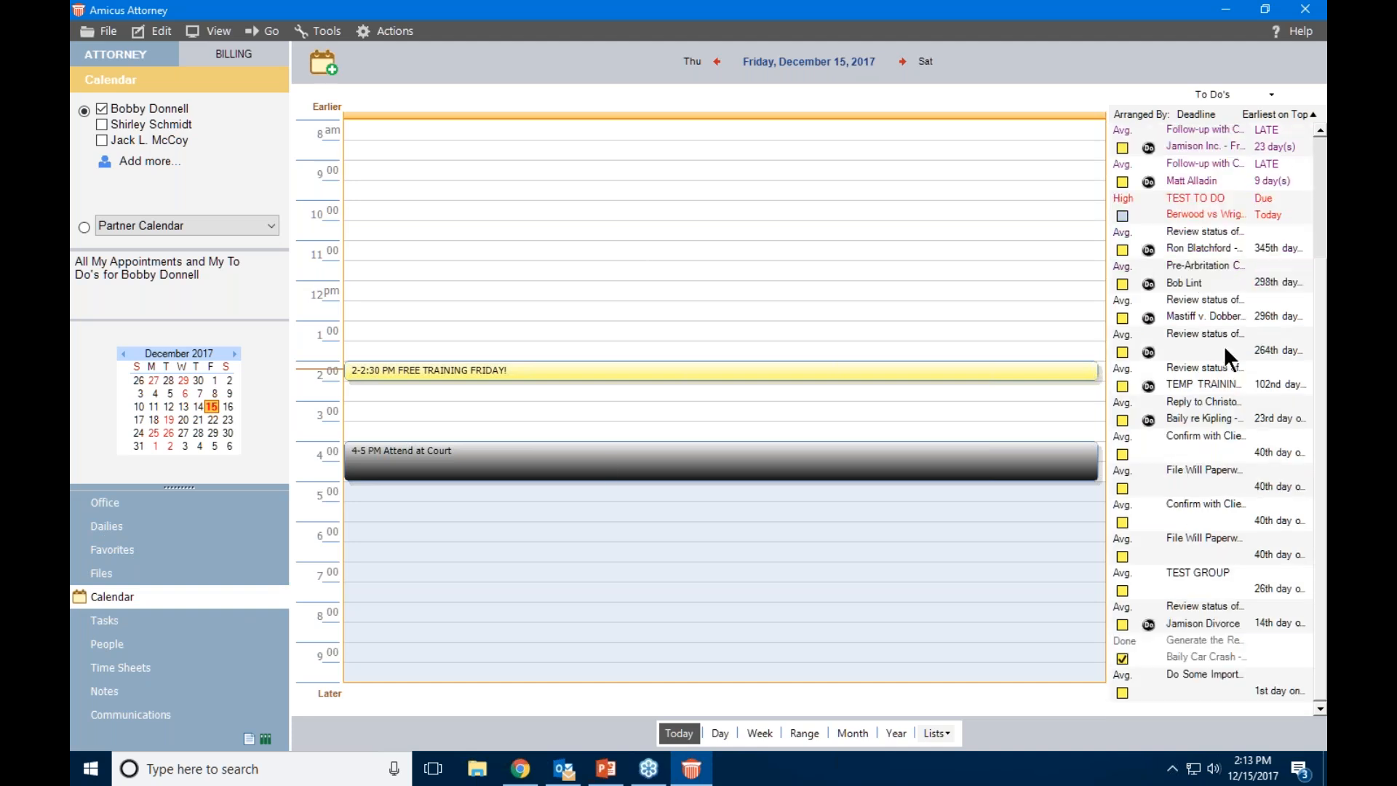
scroll(1225, 256, up, 1)
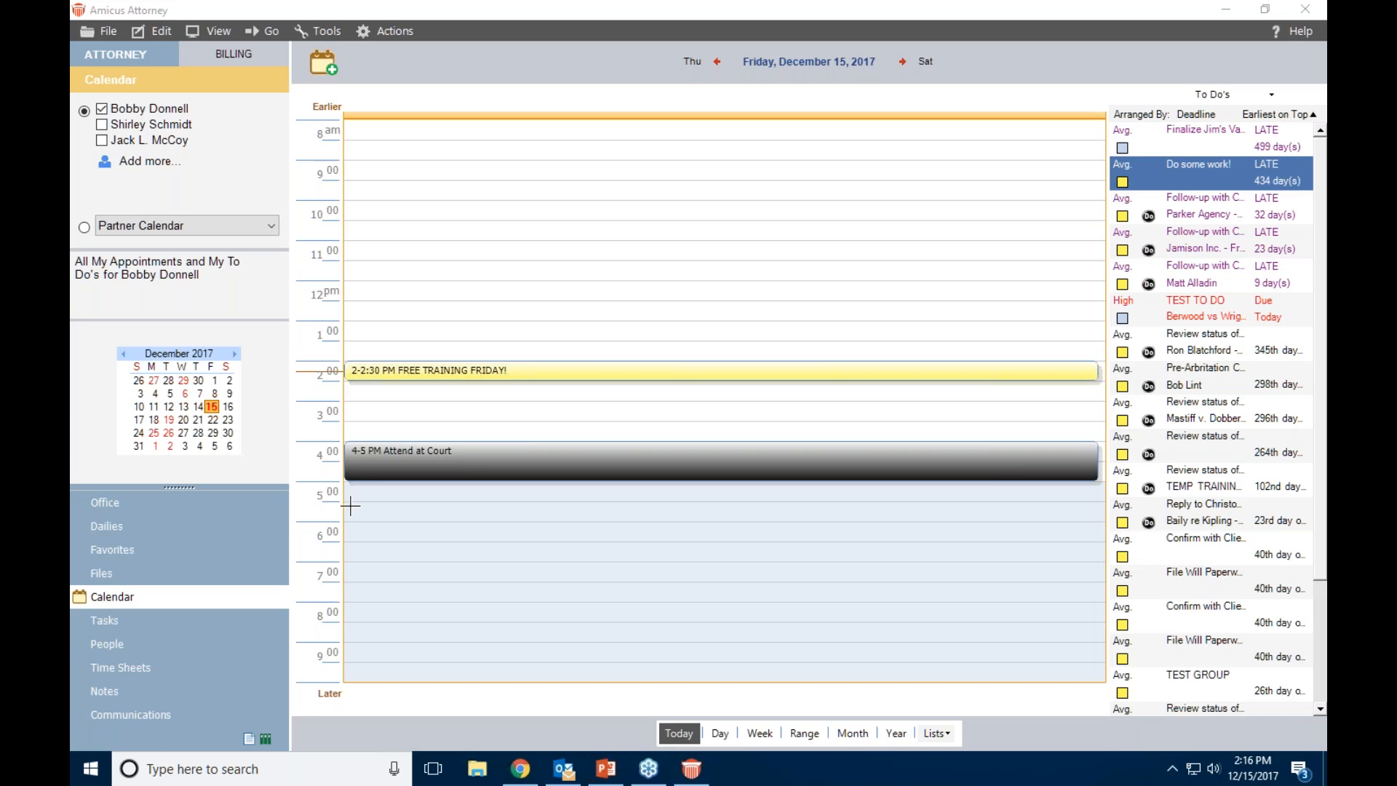
Start a new to-do in Tasks, try replacing its assigned managing partner with the paralegal, and cancel it
click(102, 620)
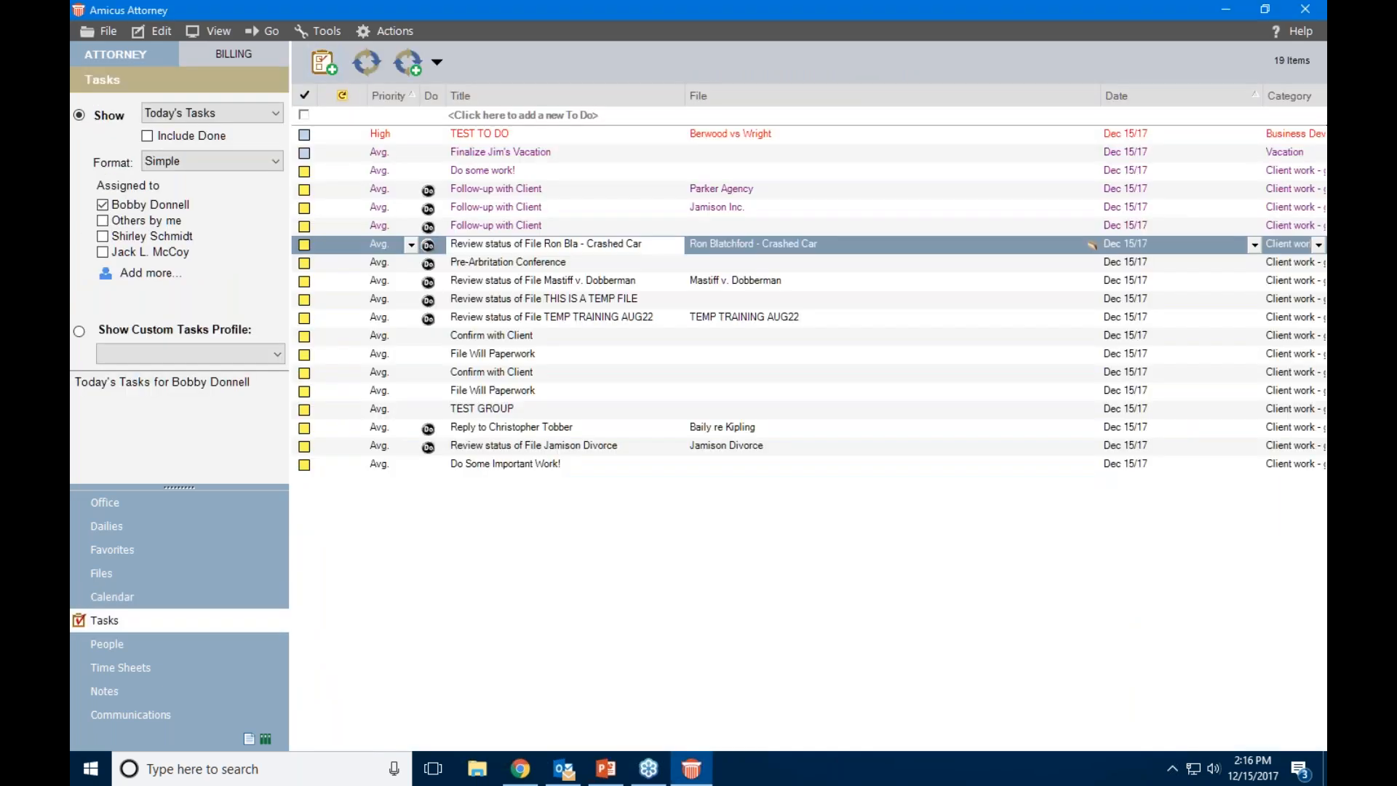
click(324, 63)
drag(583, 223, 606, 132)
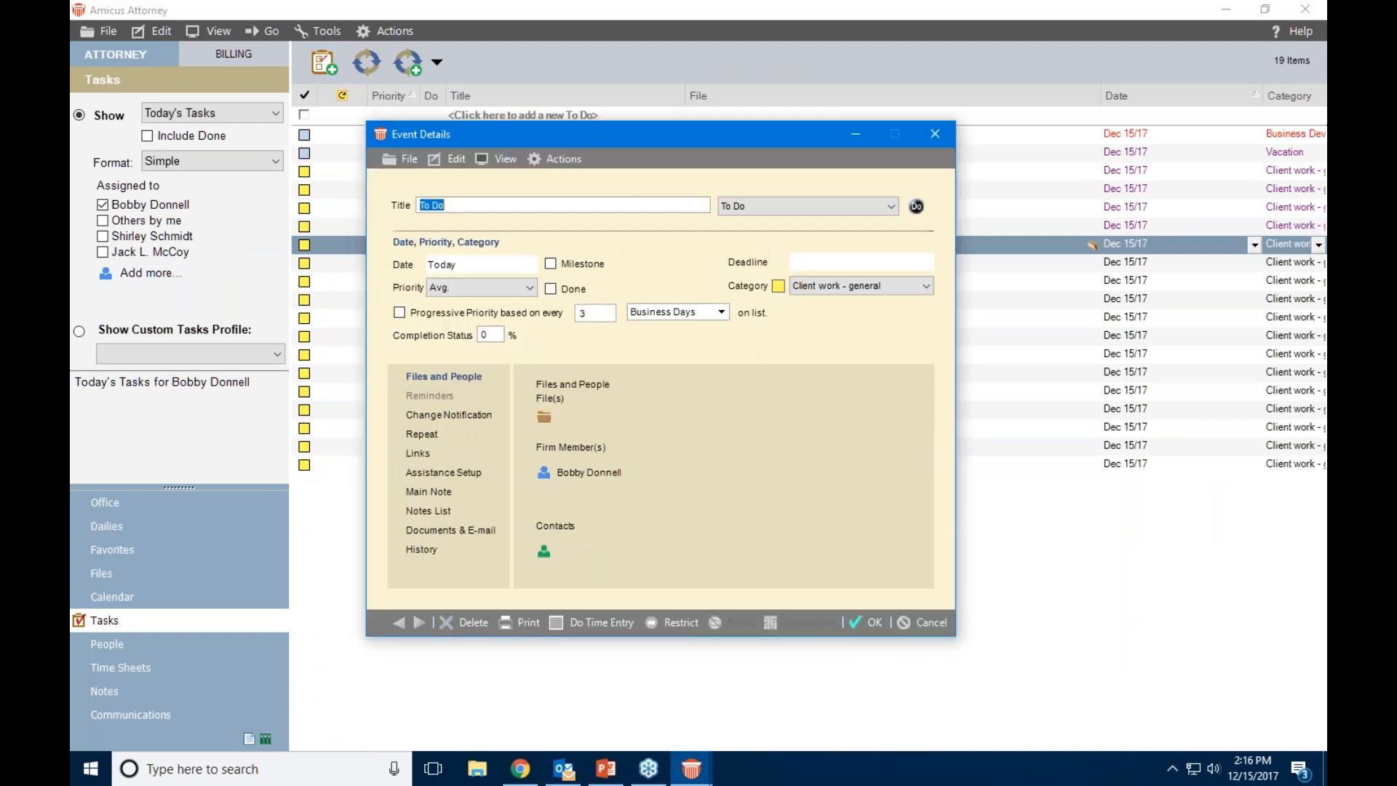
click(548, 482)
click(595, 336)
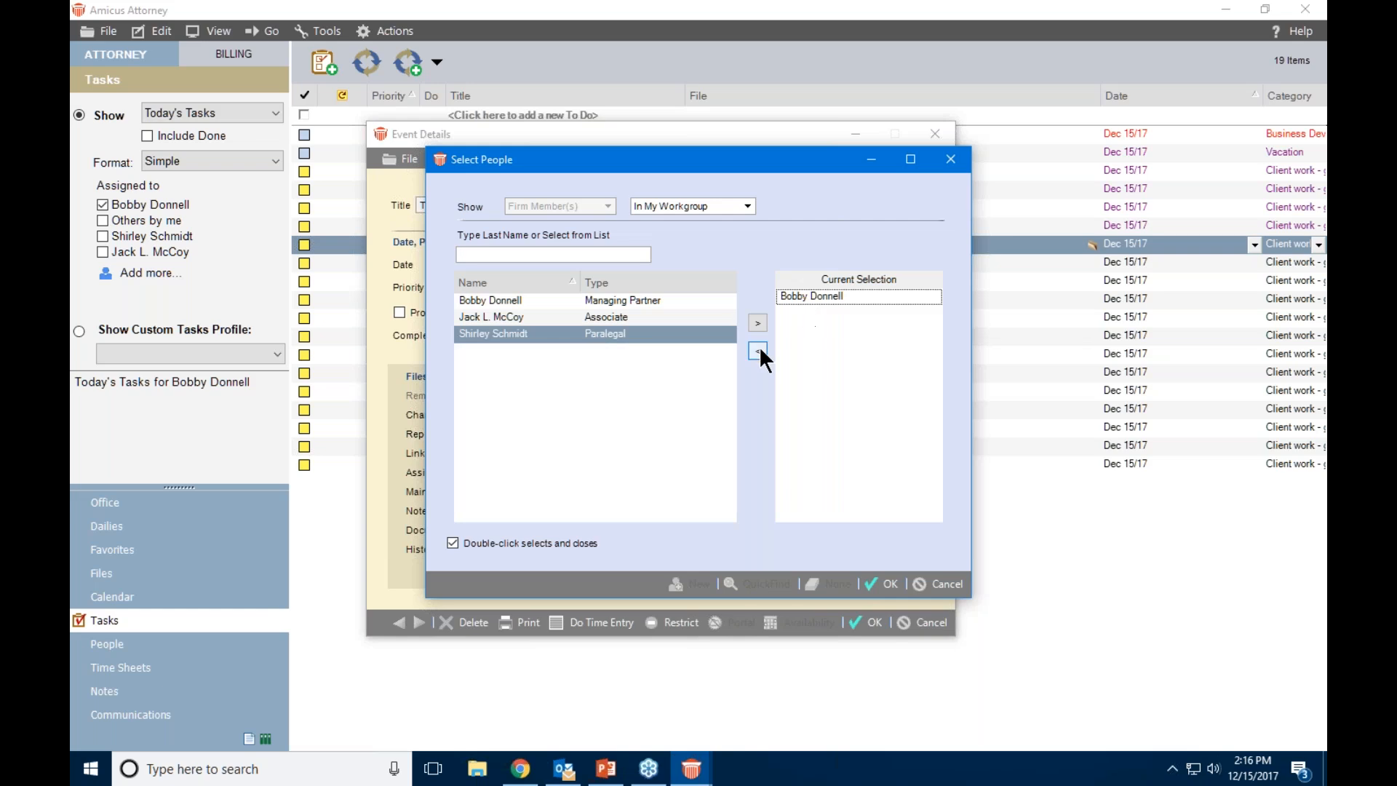
click(757, 322)
click(811, 296)
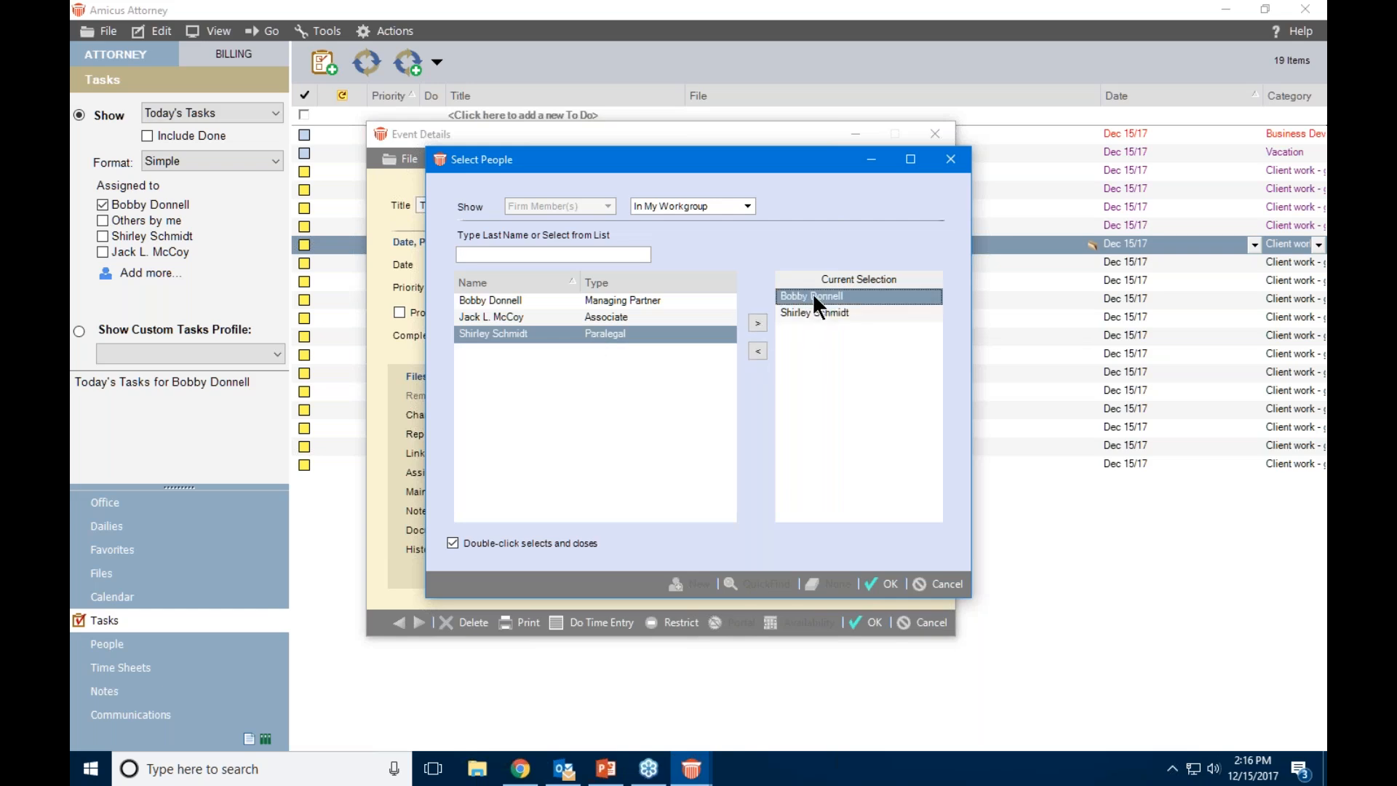
click(757, 352)
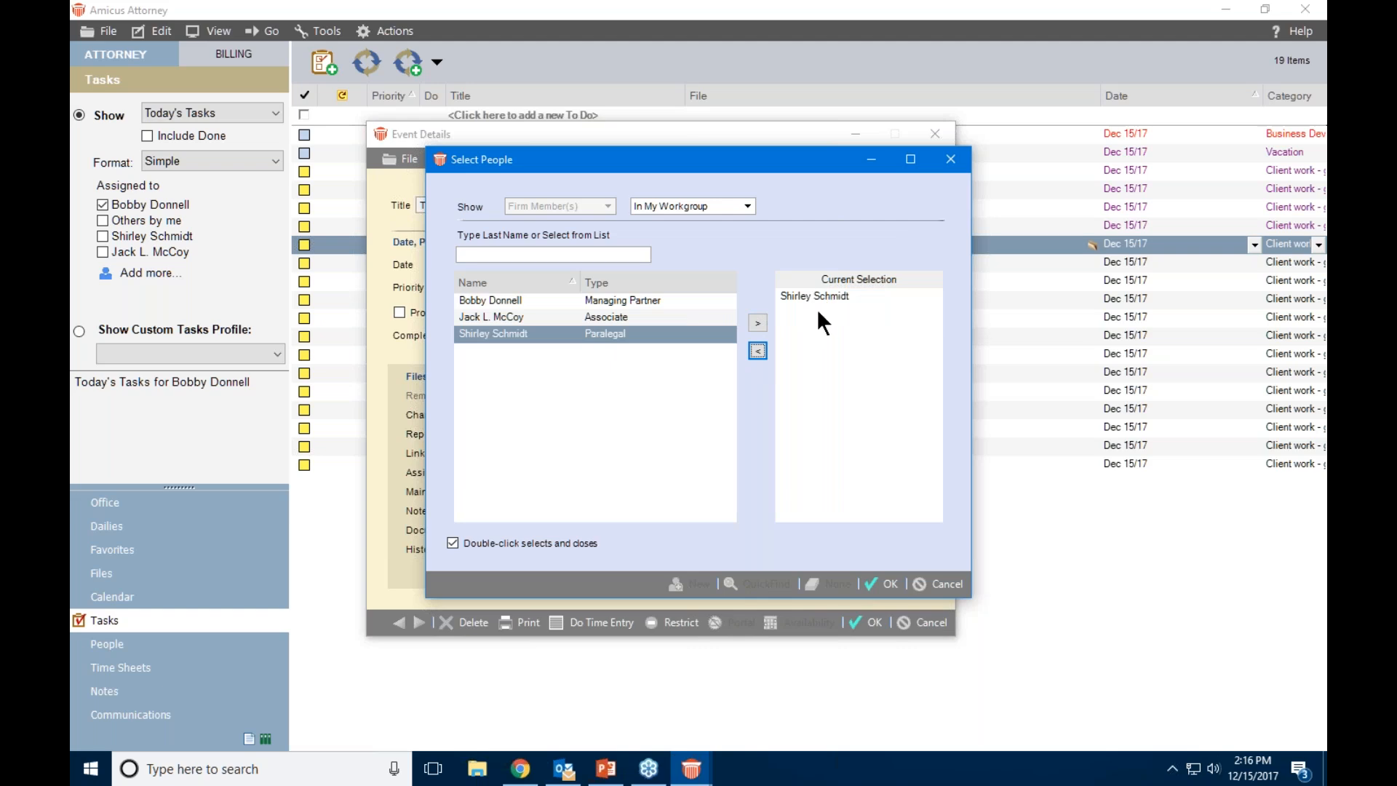
click(951, 579)
click(930, 620)
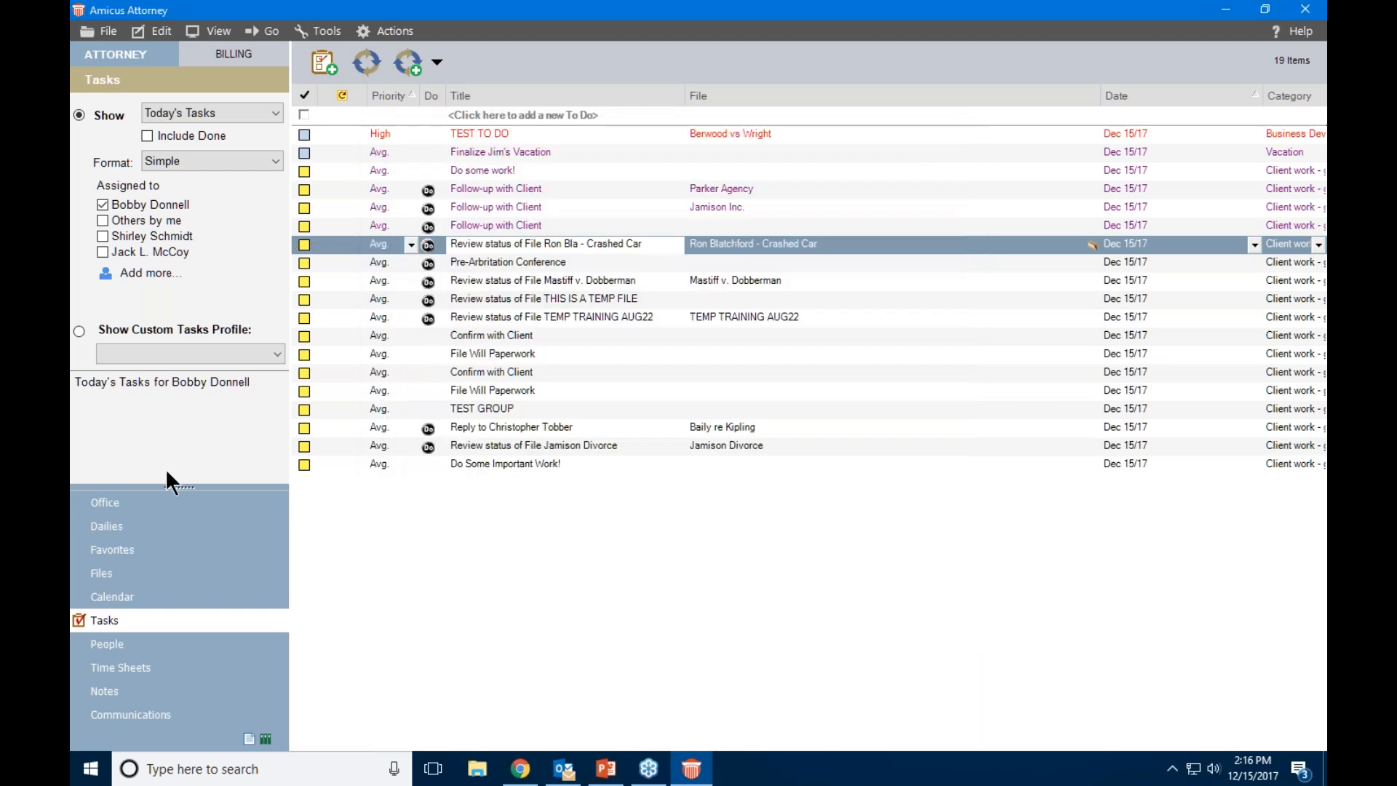
Open the calendar's New Entries preferences and dismiss the missed-call and voicemail notifications
click(110, 505)
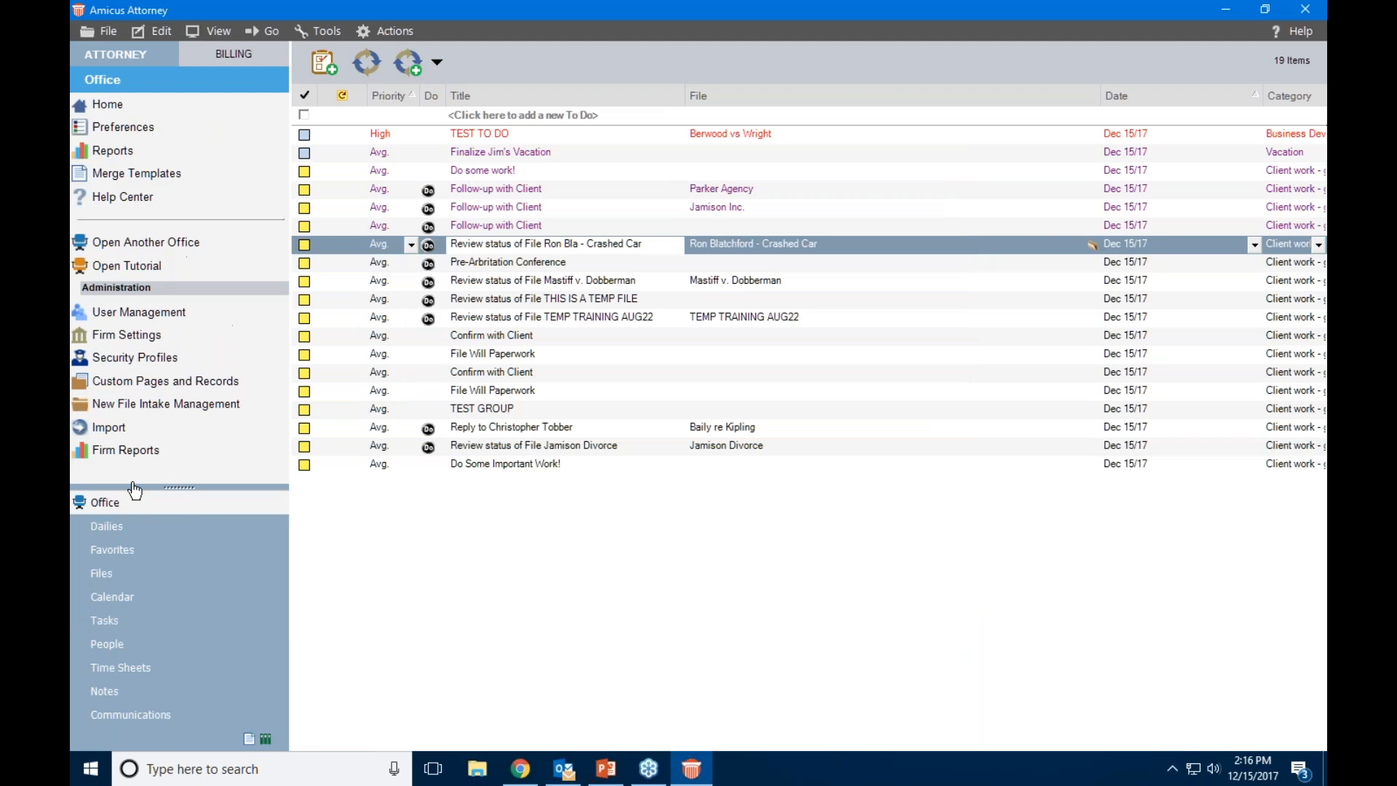
click(124, 135)
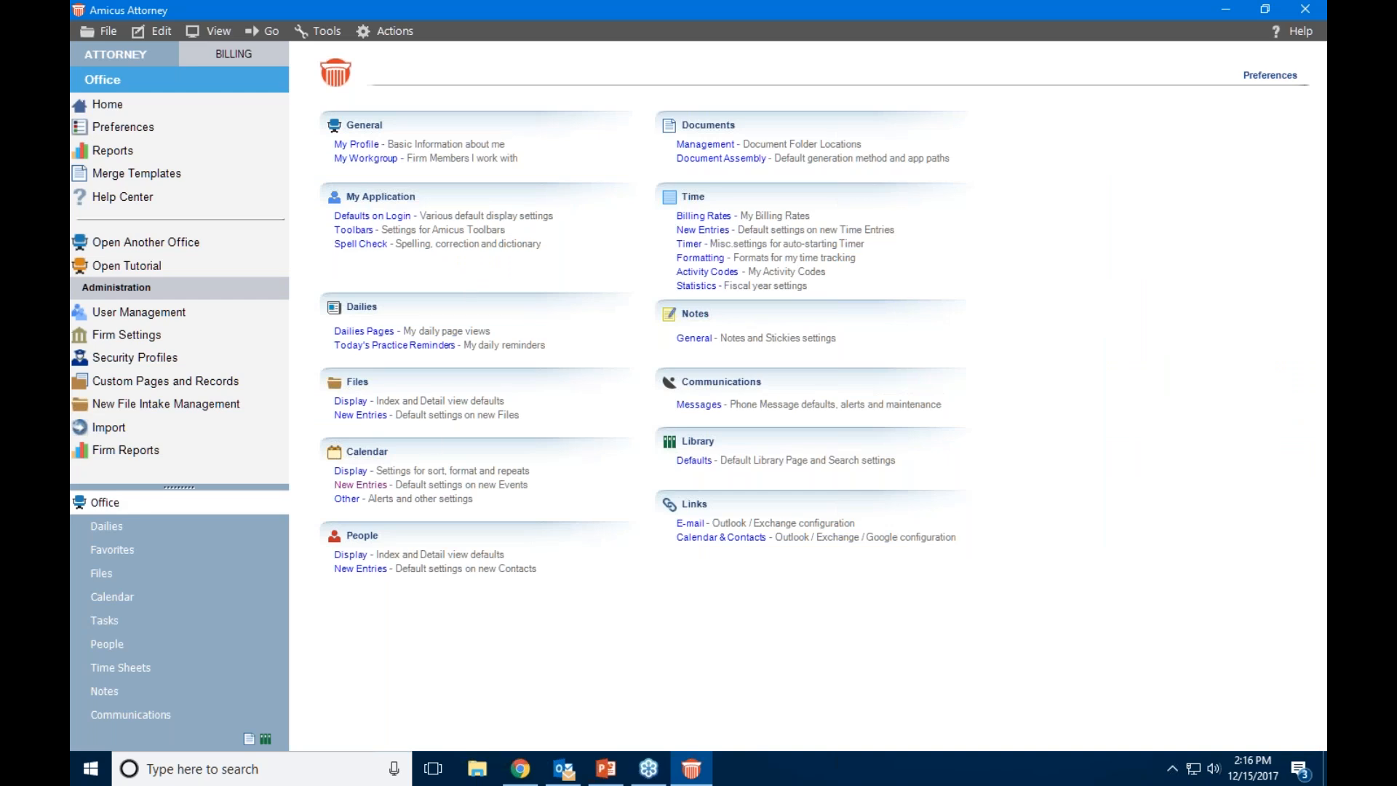
key(ctrl)
key(ctrl)
key(ctrl)
click(379, 486)
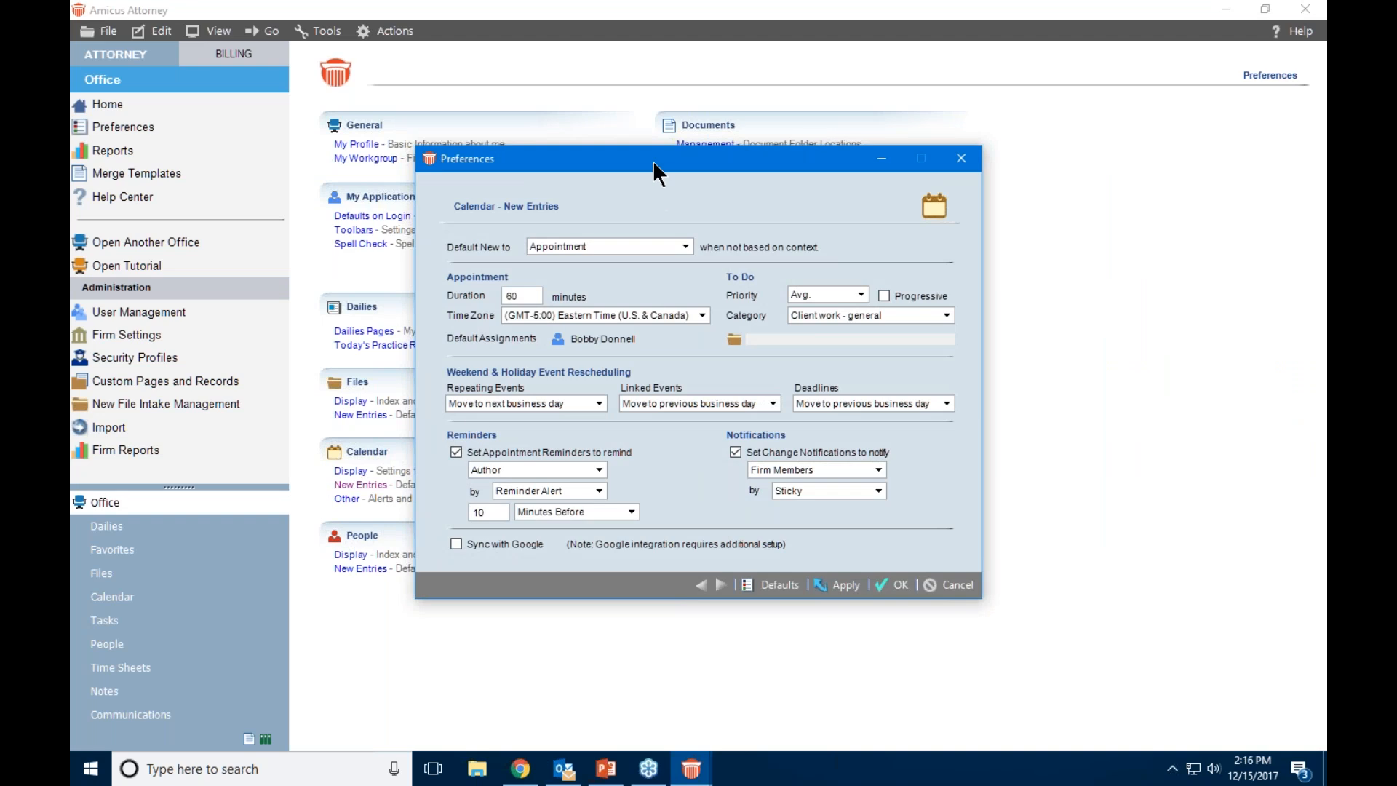
drag(659, 155, 679, 112)
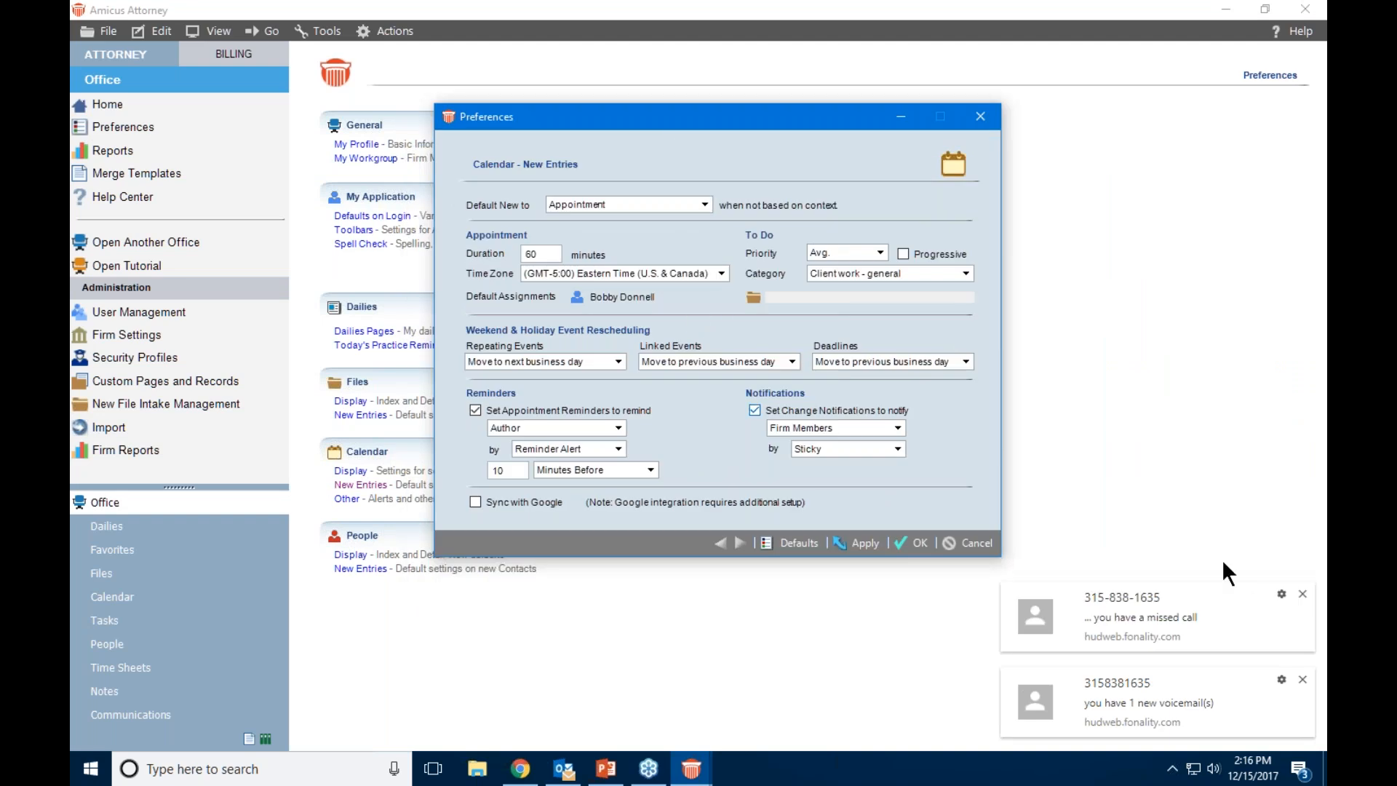
click(1302, 593)
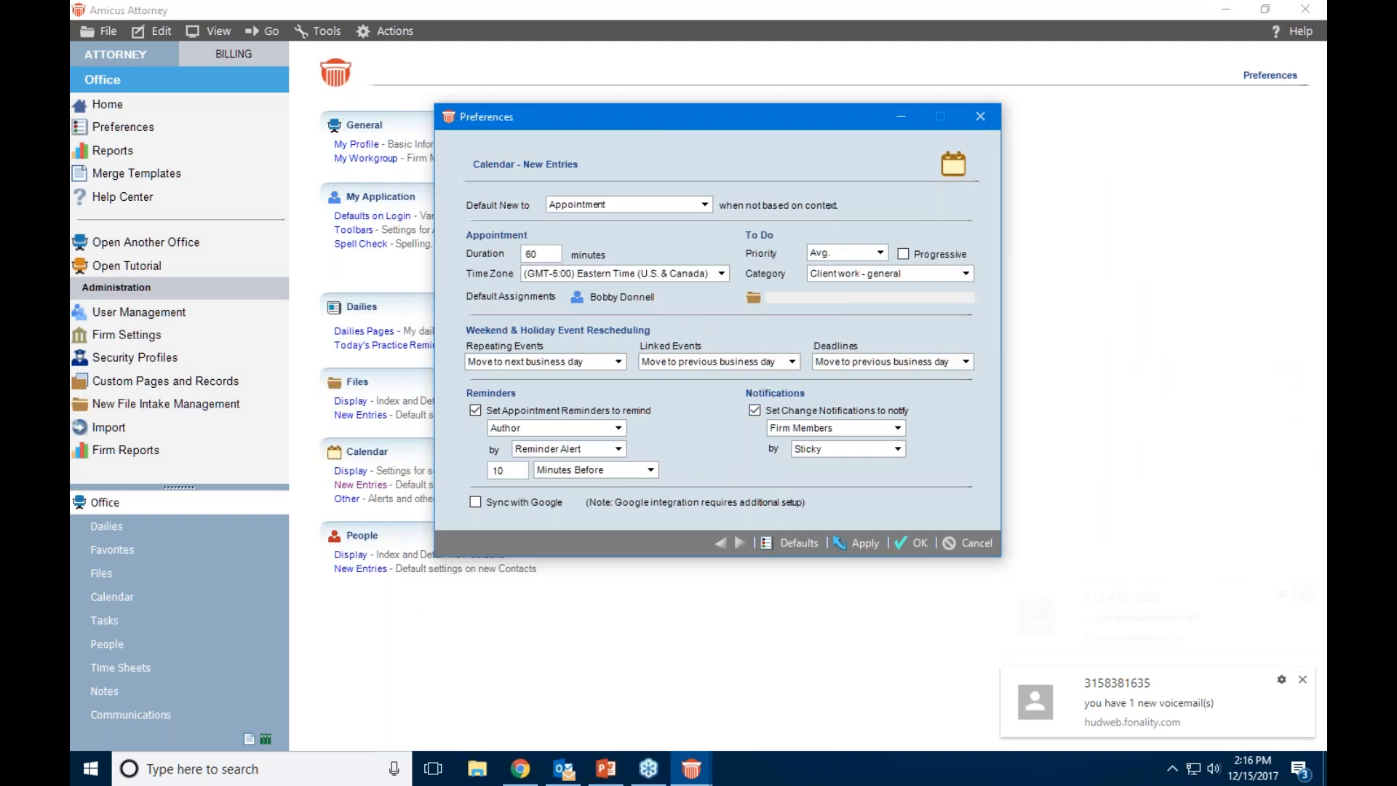
click(1302, 679)
Add the associate and the paralegal to the default assignments for new calendar entries and save the preferences
click(577, 299)
click(474, 331)
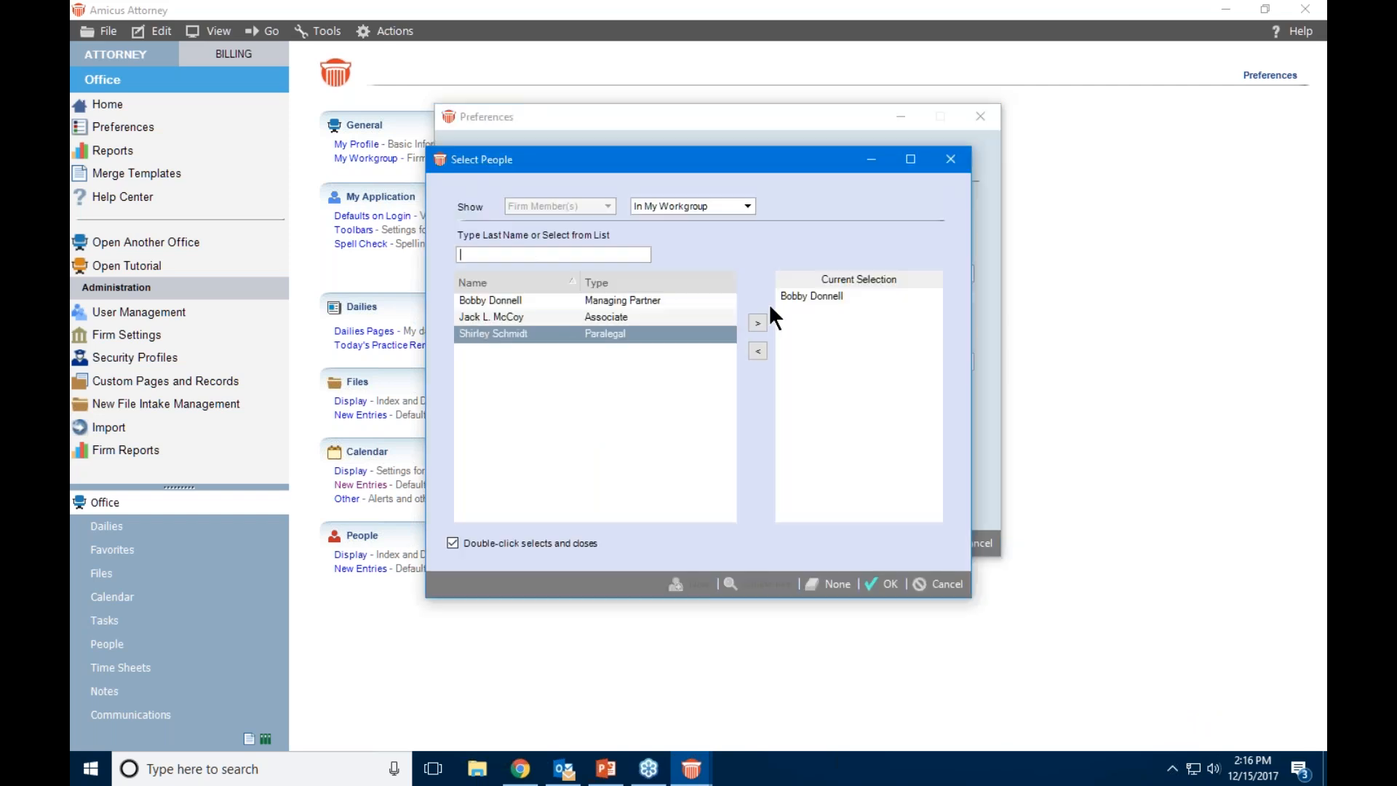
click(474, 315)
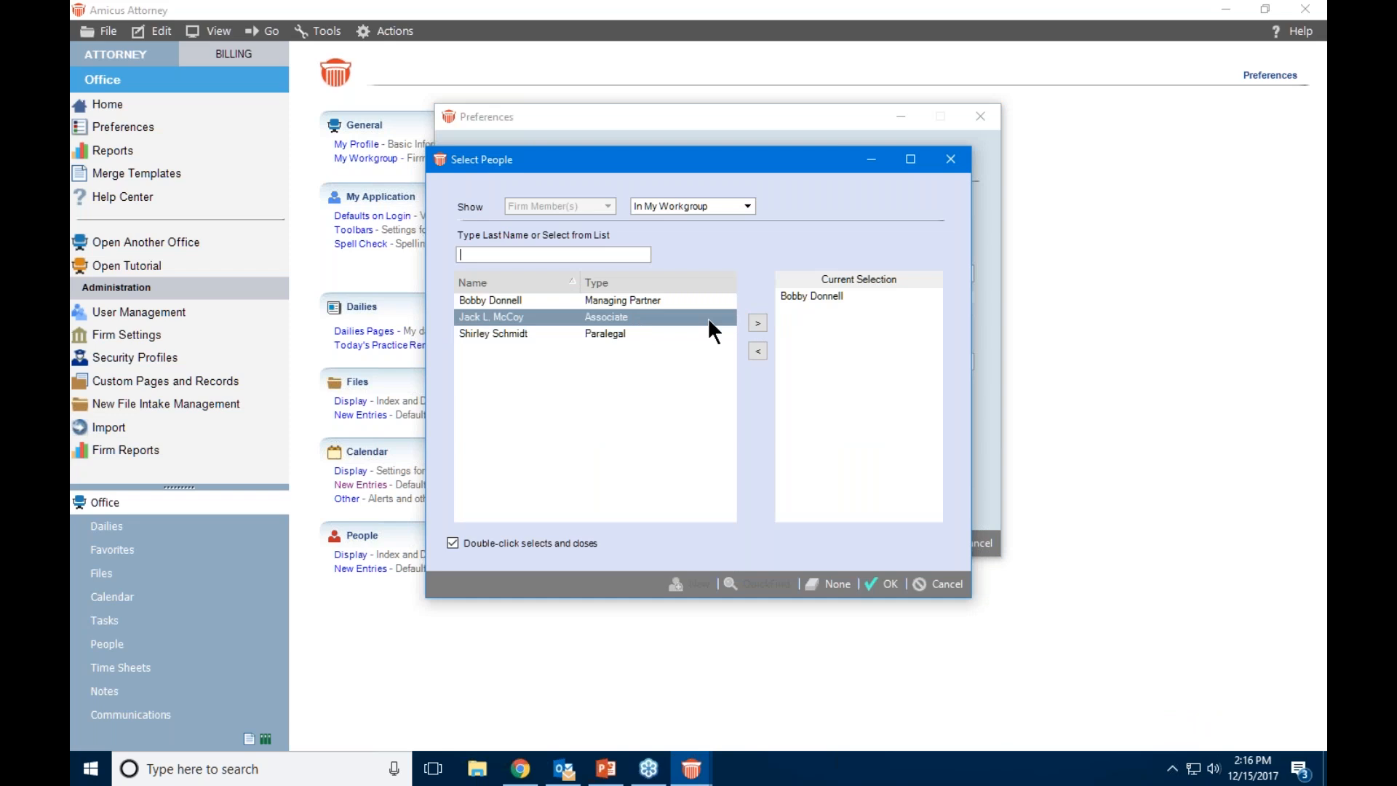
click(758, 323)
click(517, 334)
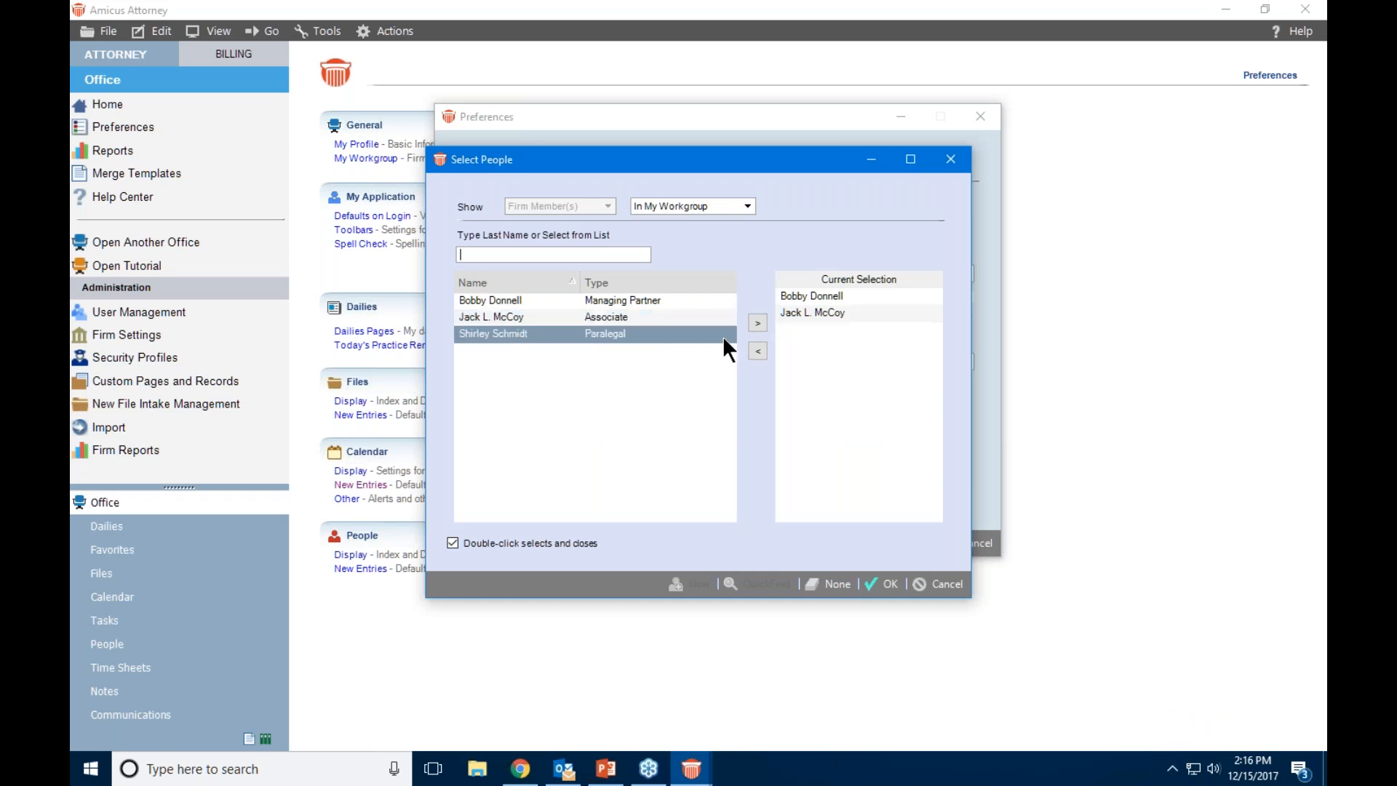
click(758, 322)
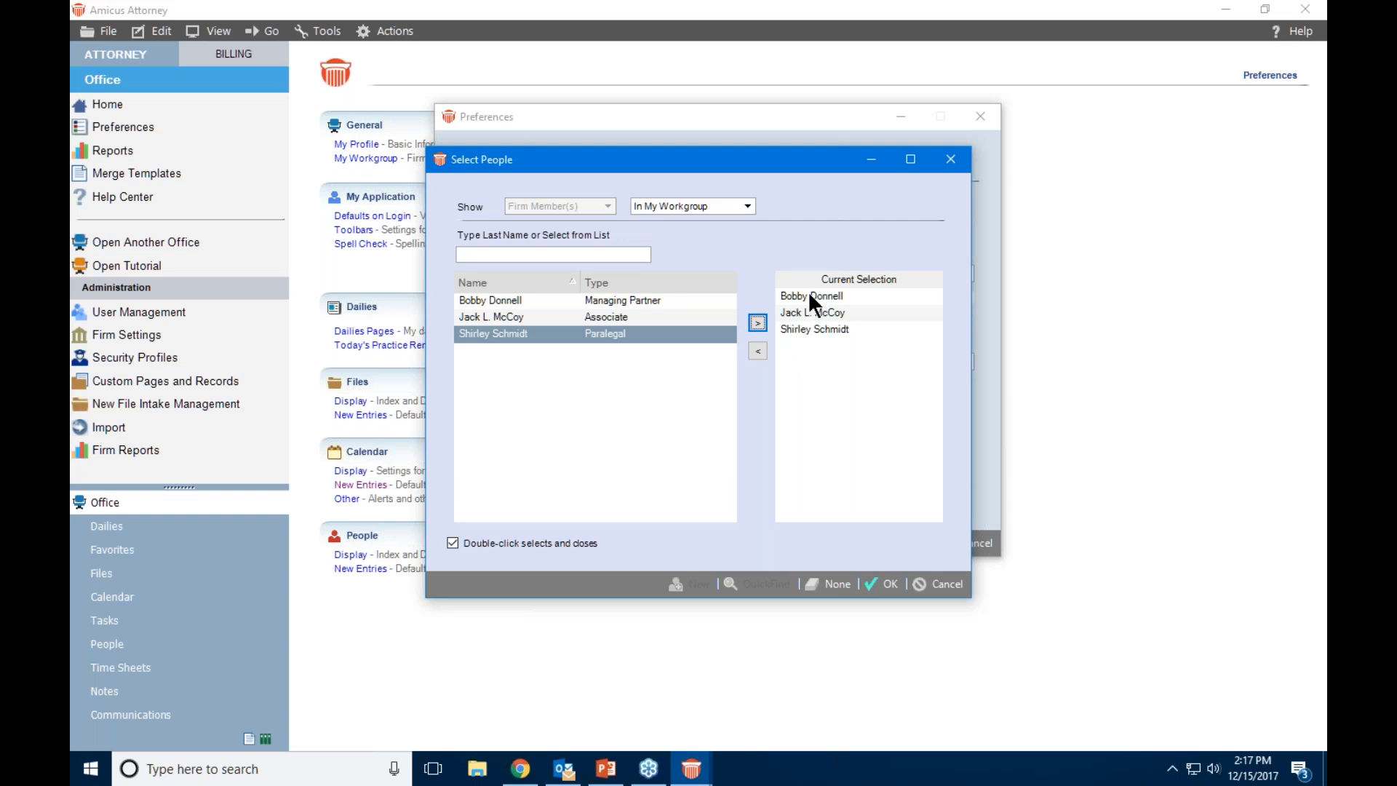
click(885, 579)
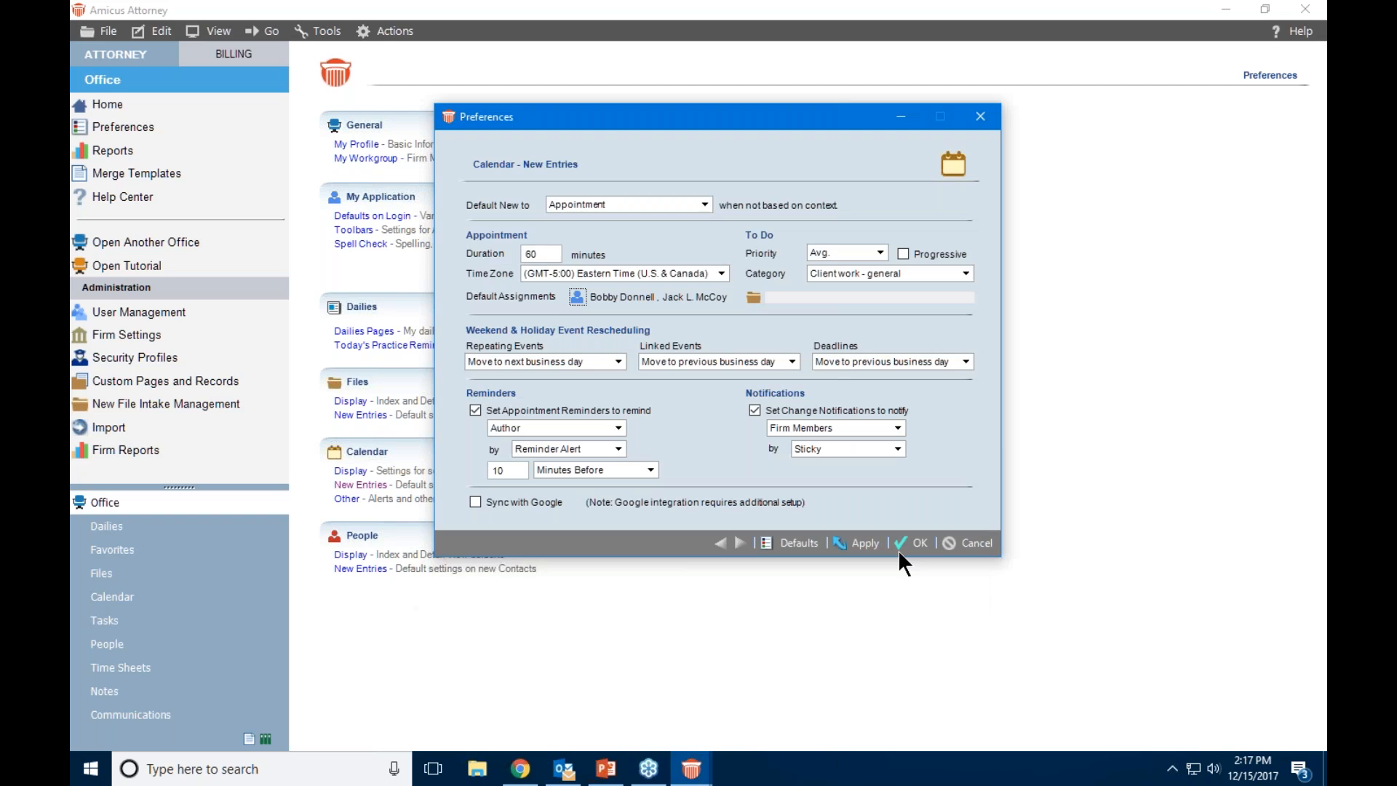
click(910, 545)
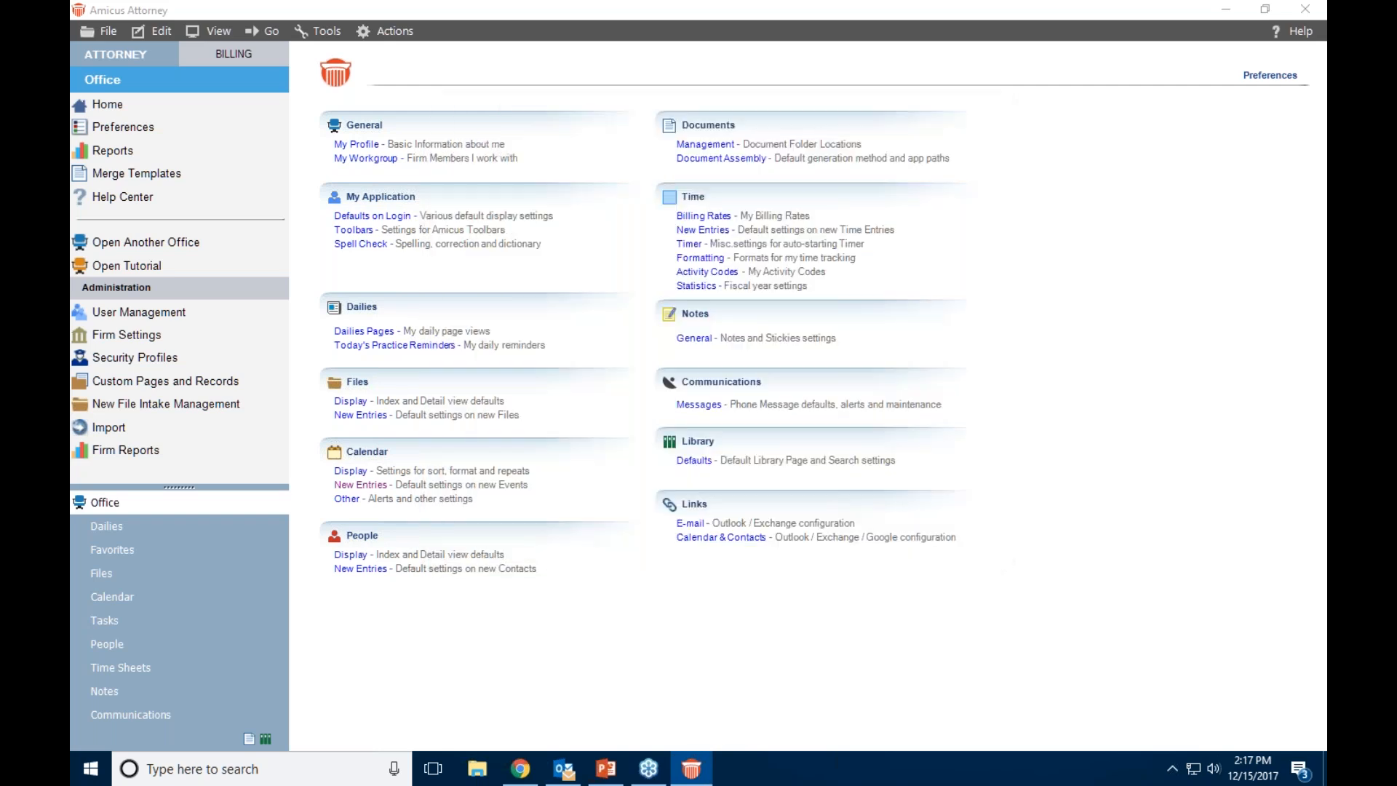
Open a new to-do in Tasks to check its default firm members, and cancel it
click(110, 620)
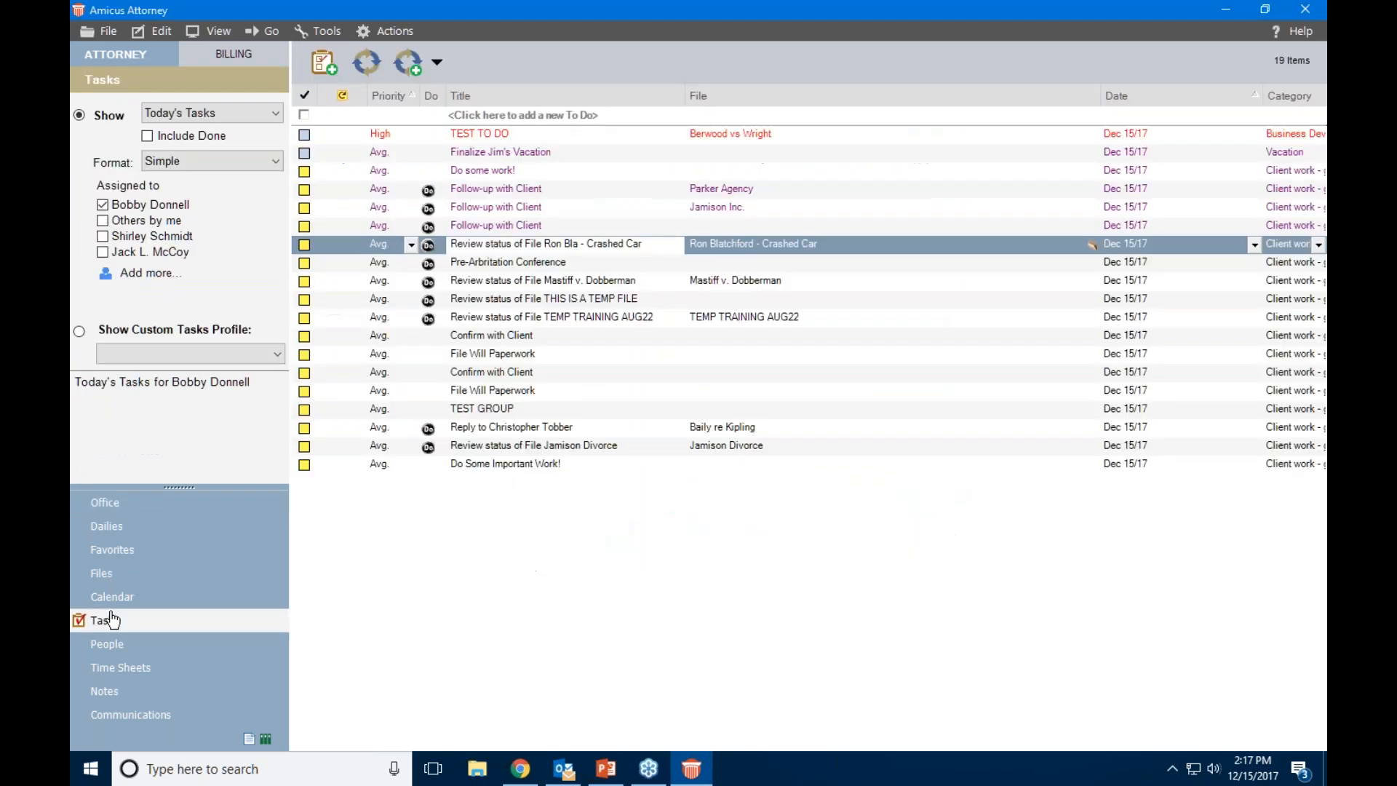
click(324, 62)
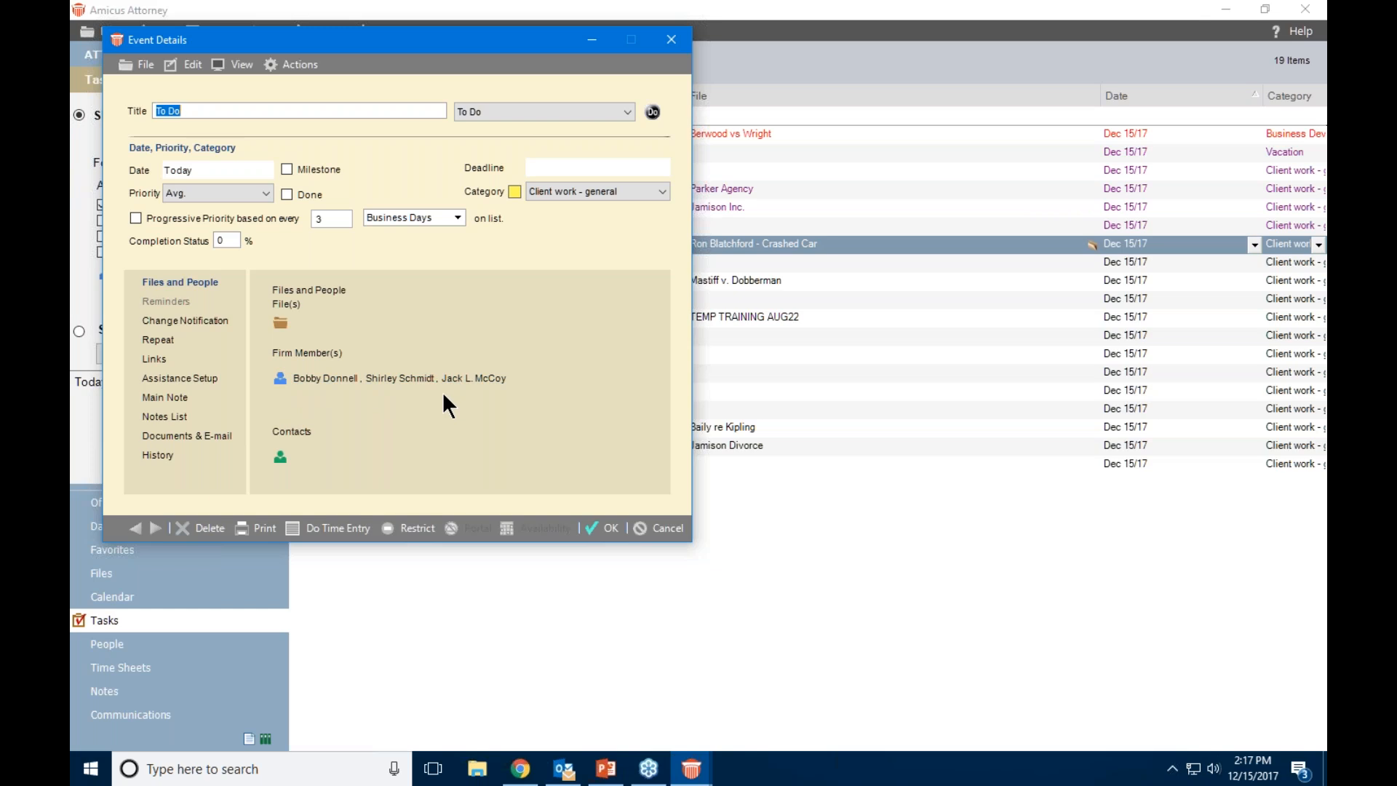
click(655, 531)
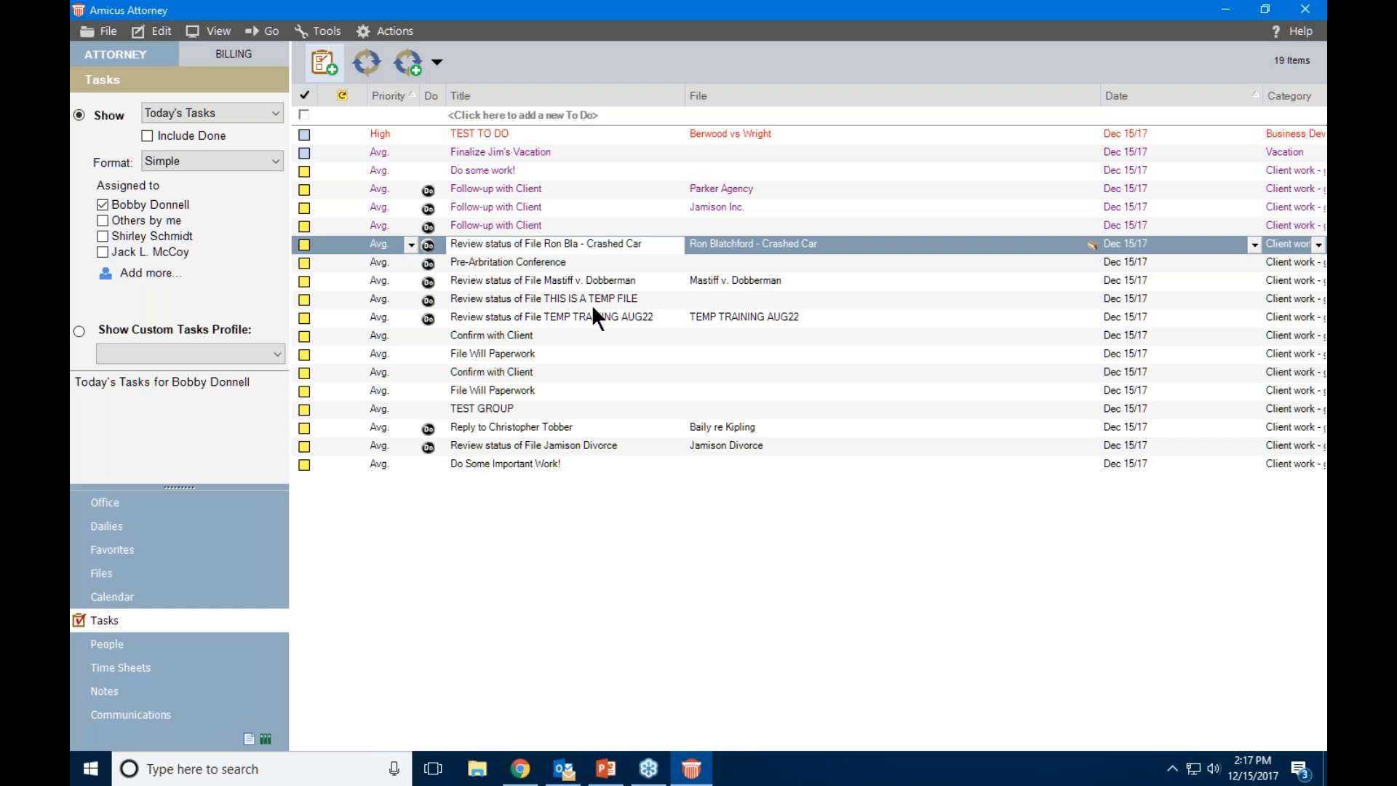
Start a new event from Tasks titled "Attend at Court" and change its type to Appointment
click(326, 67)
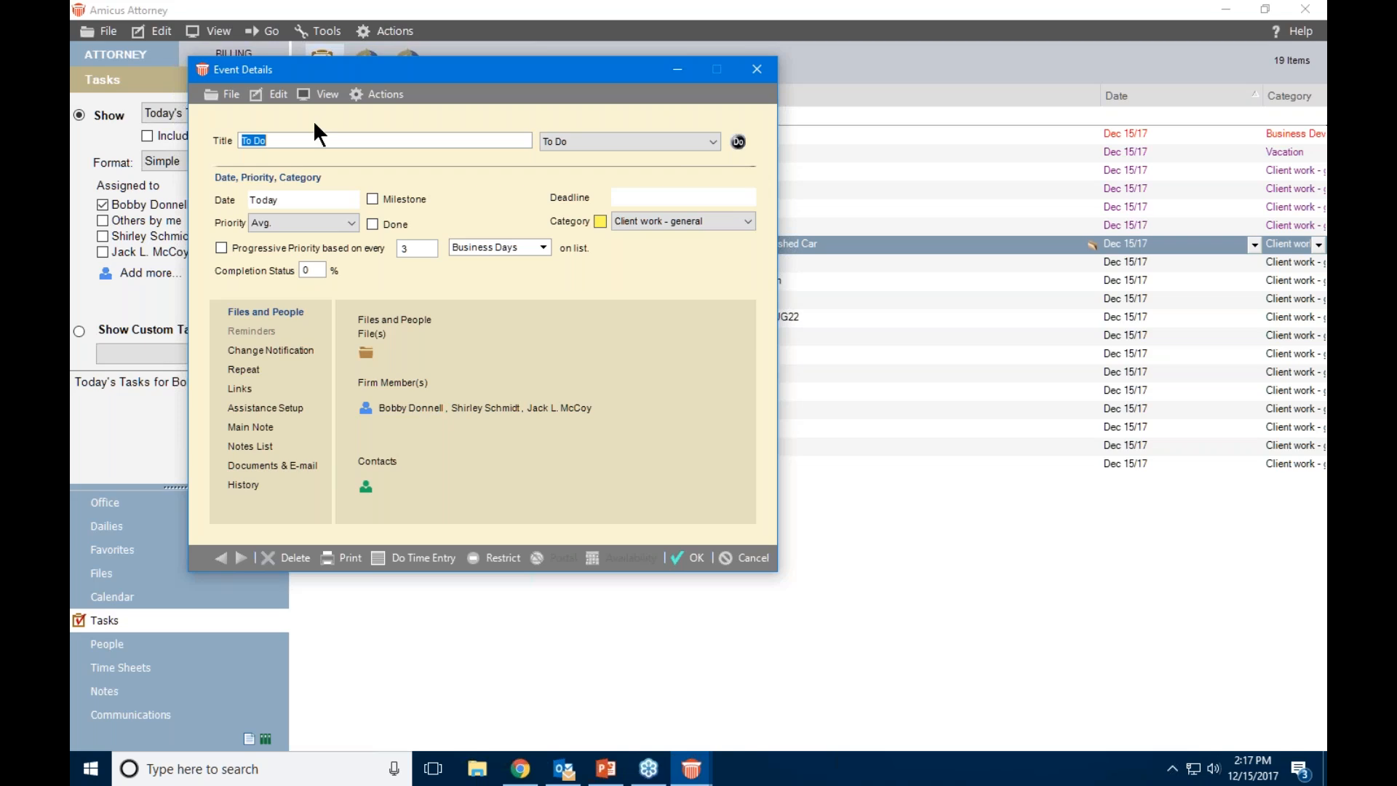
text(Attend at Court)
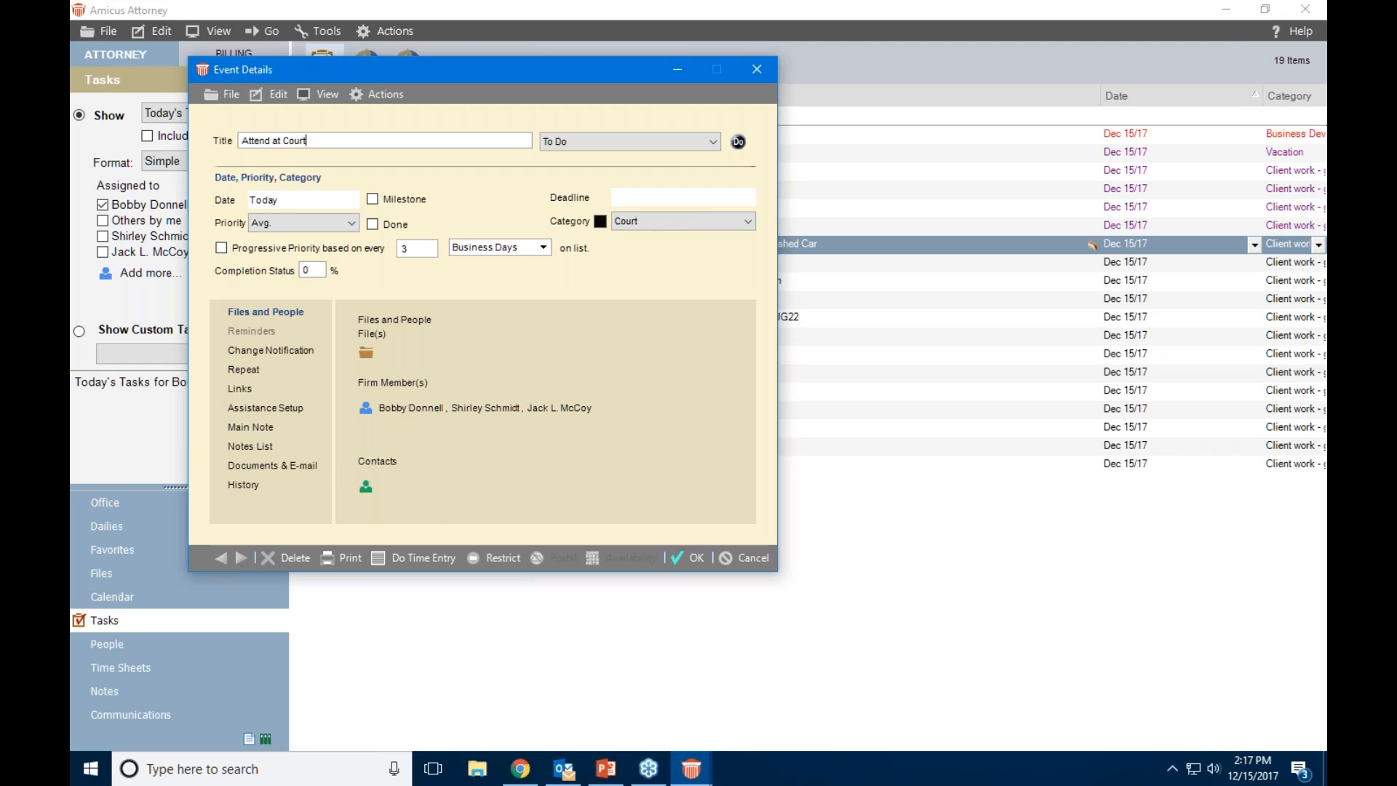
click(605, 141)
click(594, 157)
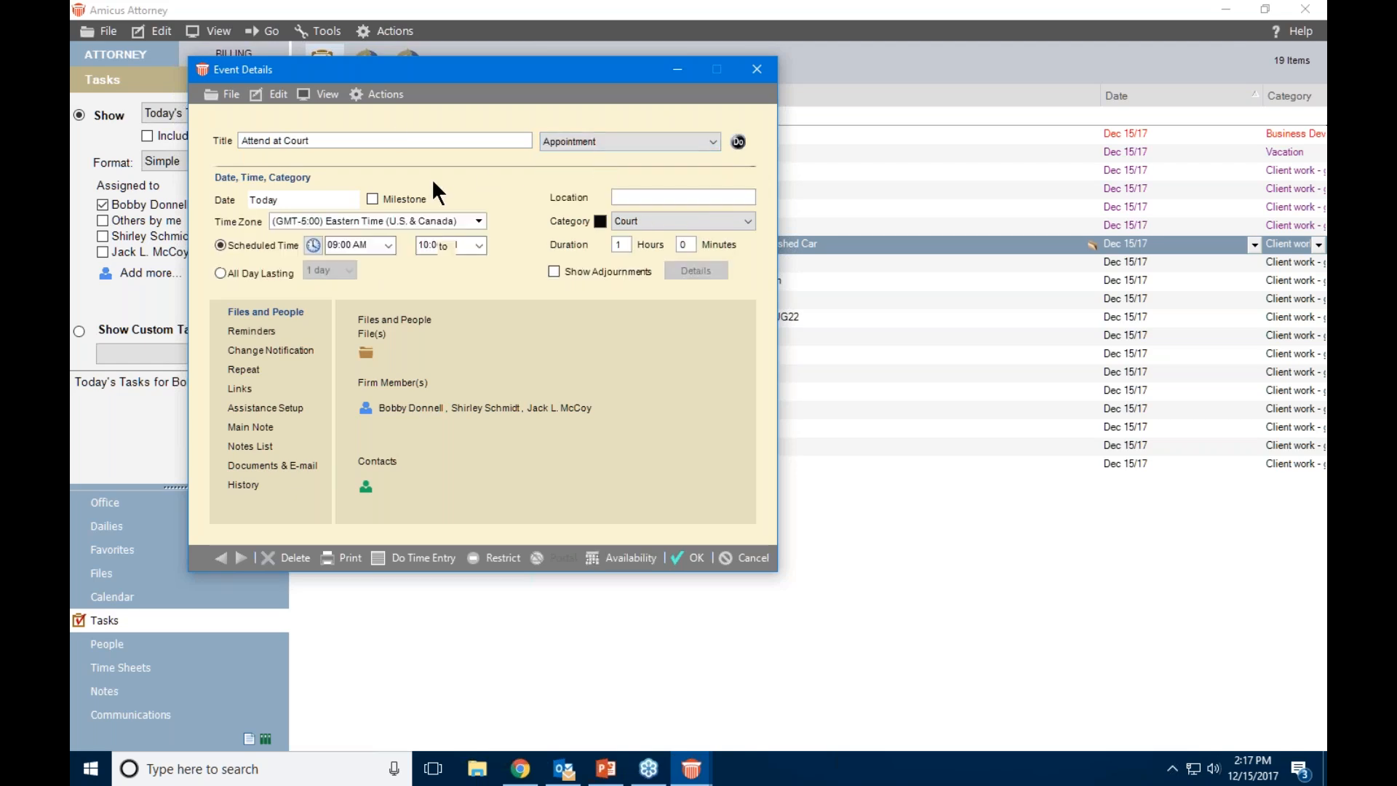
Set the Attend at Court appointment's date to Fri, Dec 22, 2017 and save it
click(342, 198)
click(349, 200)
click(313, 301)
click(682, 558)
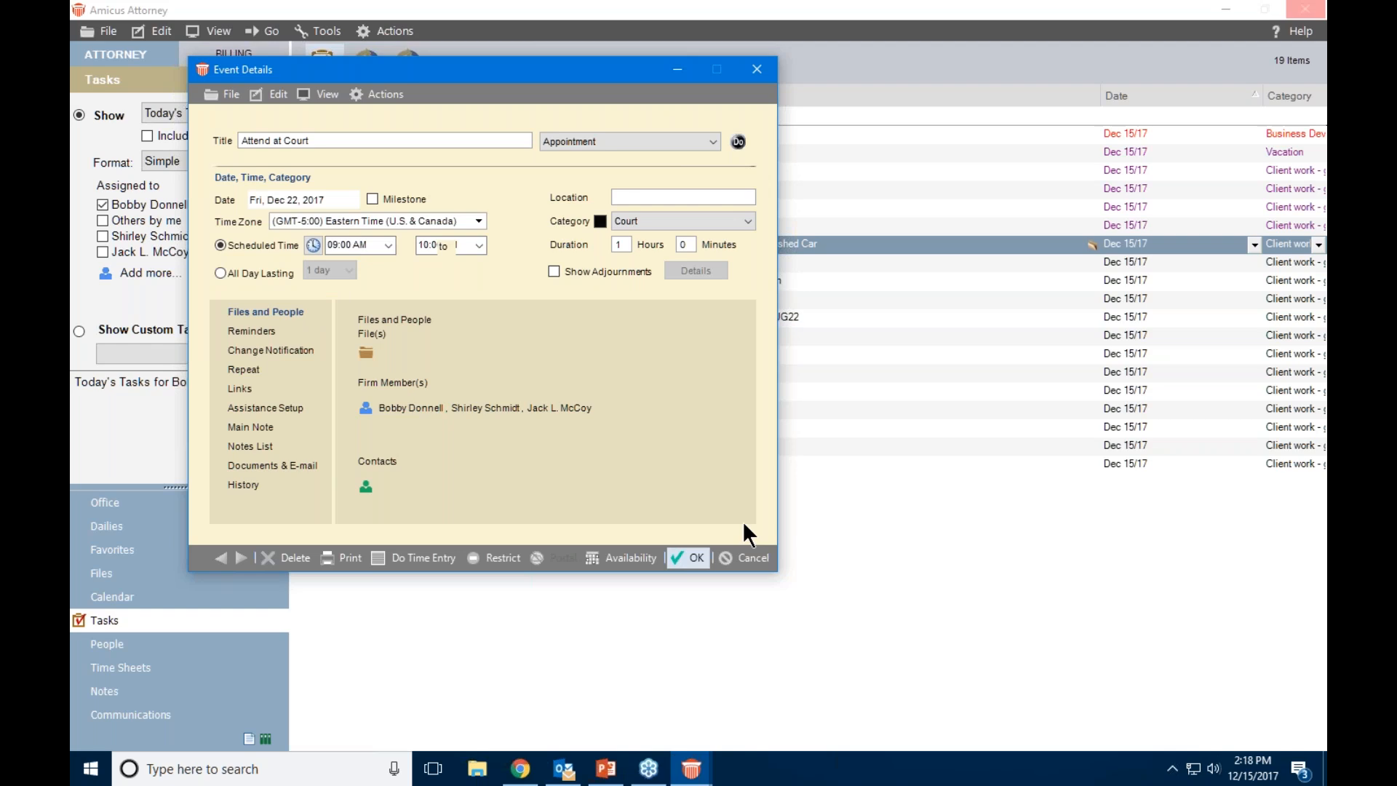
key(Return)
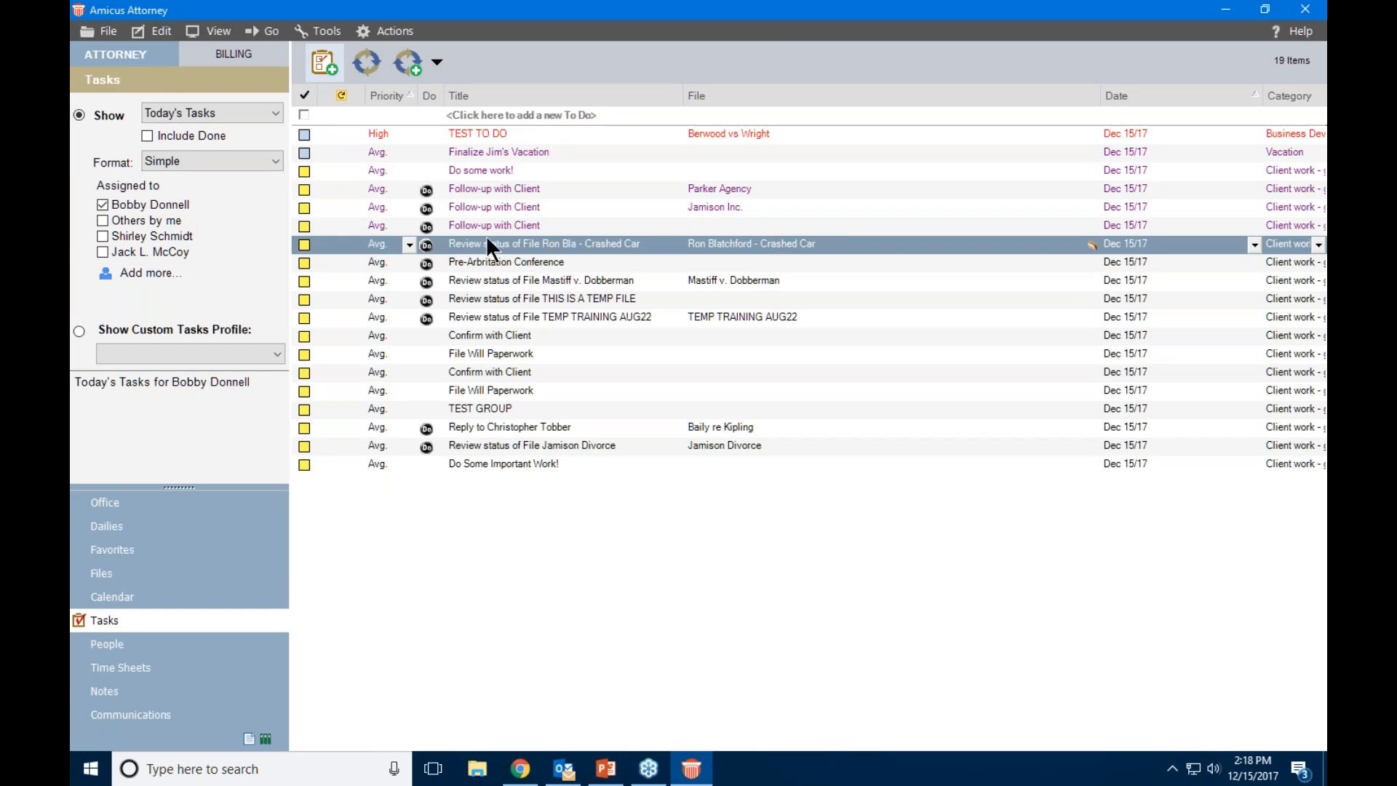
Go to Friday, December 22, 2017 in the calendar and examine the Attend at Court appointment
click(150, 596)
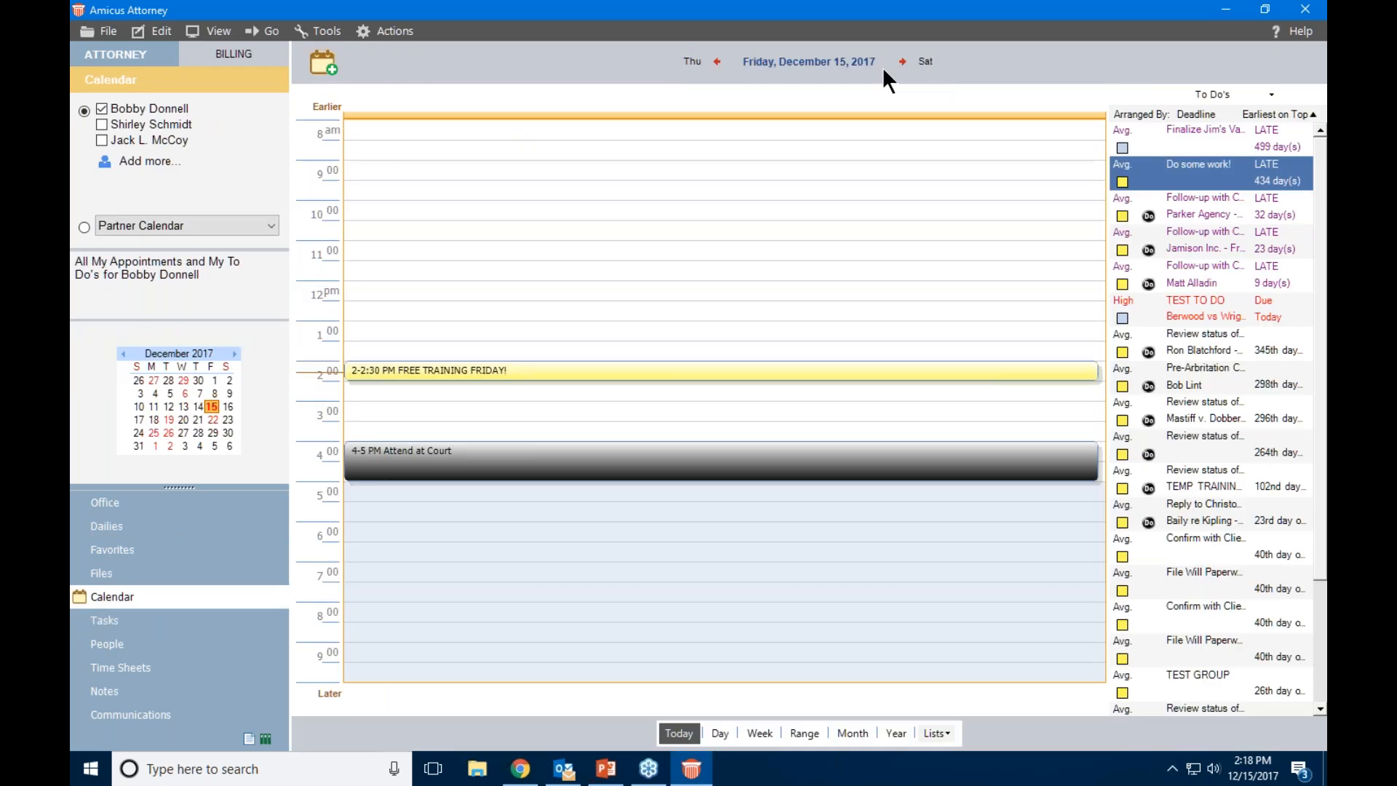
click(902, 61)
click(903, 62)
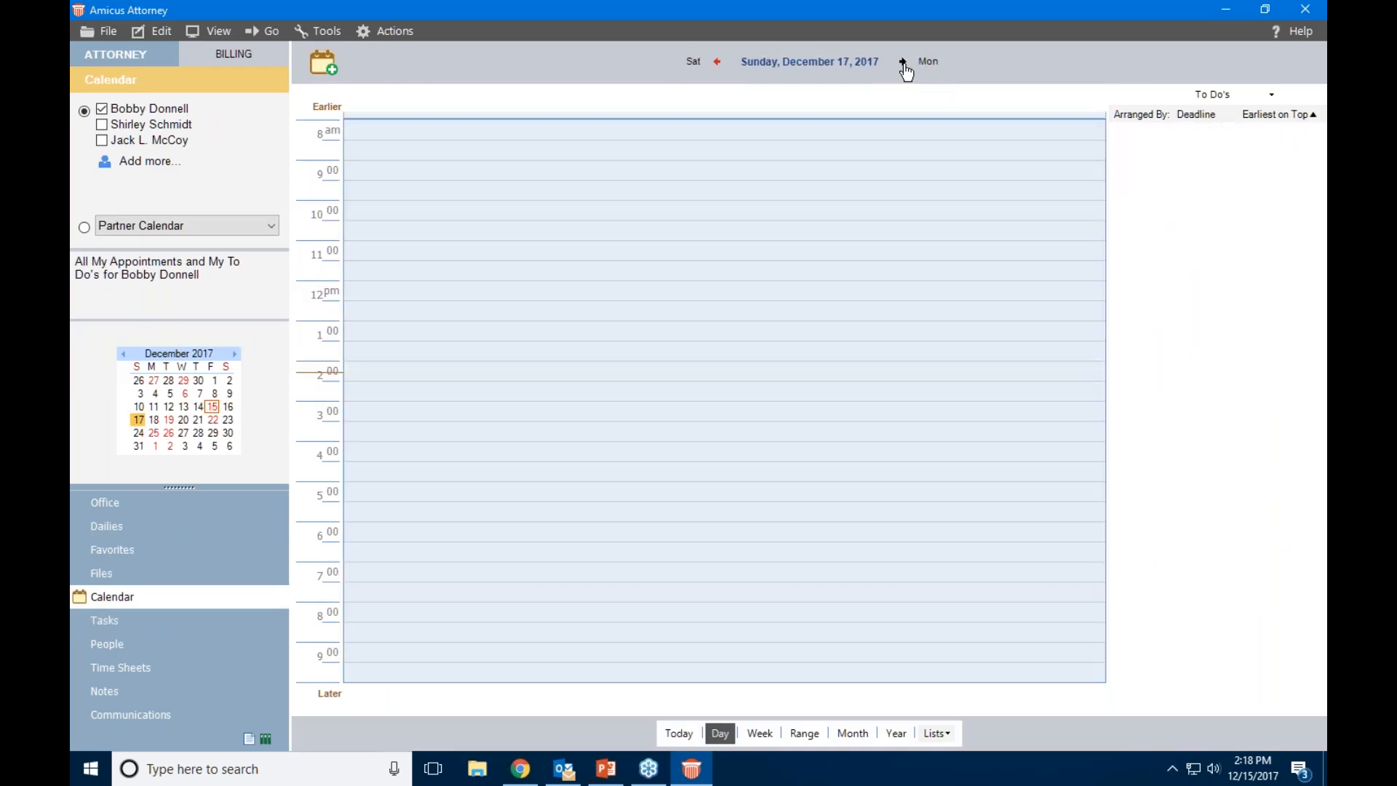
click(902, 62)
click(903, 62)
click(903, 63)
click(903, 63)
click(903, 63)
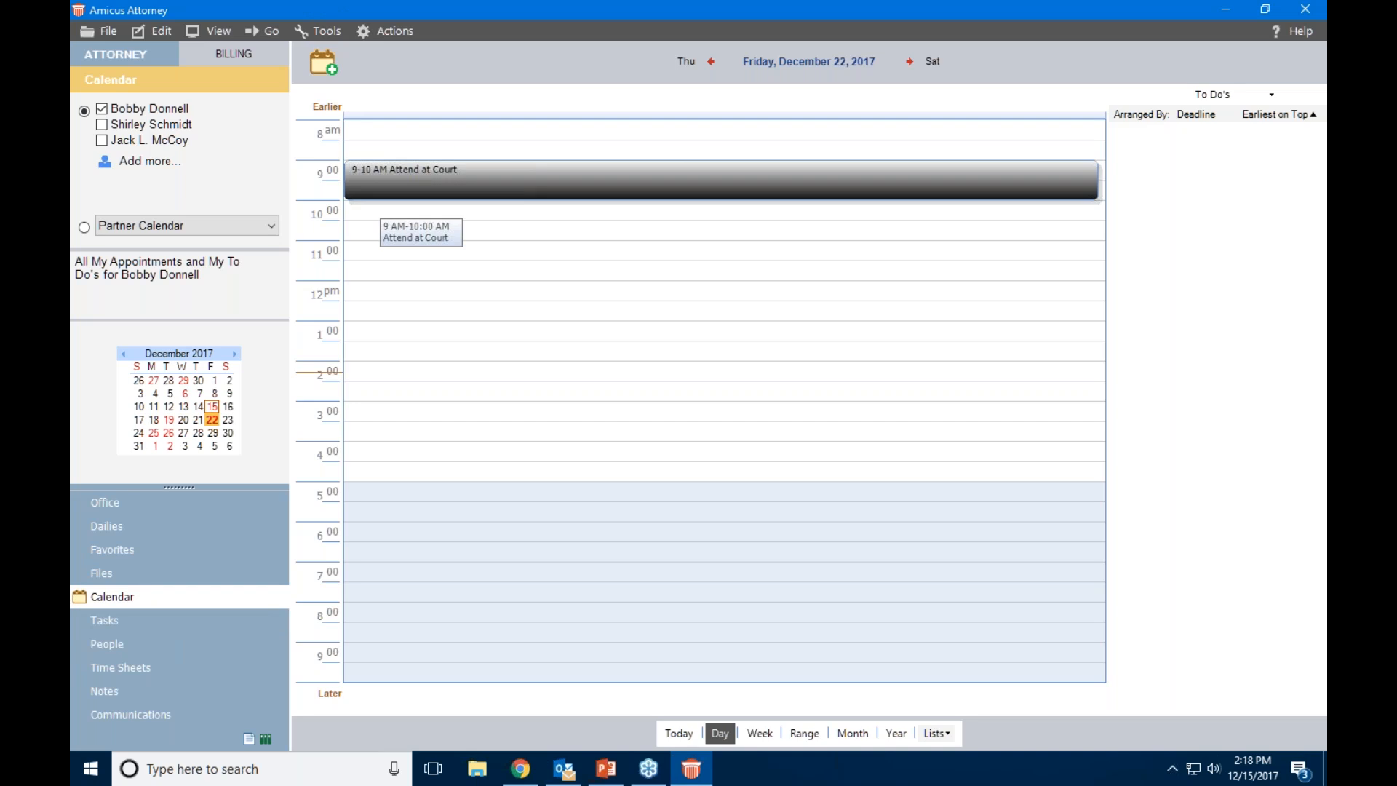
Start a new calendar event, change its type to To Do, and title it "Report Back to Client"
click(322, 62)
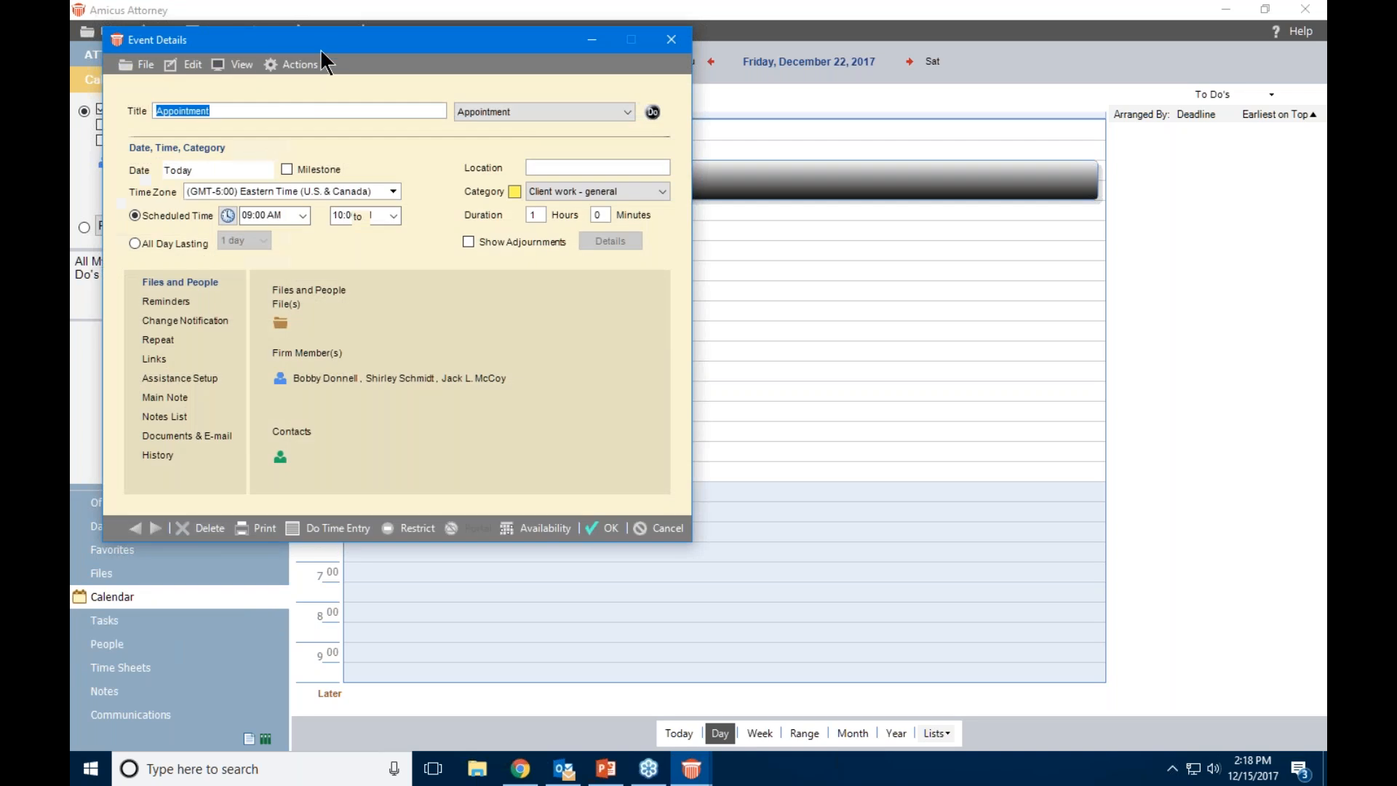
drag(320, 48, 710, 233)
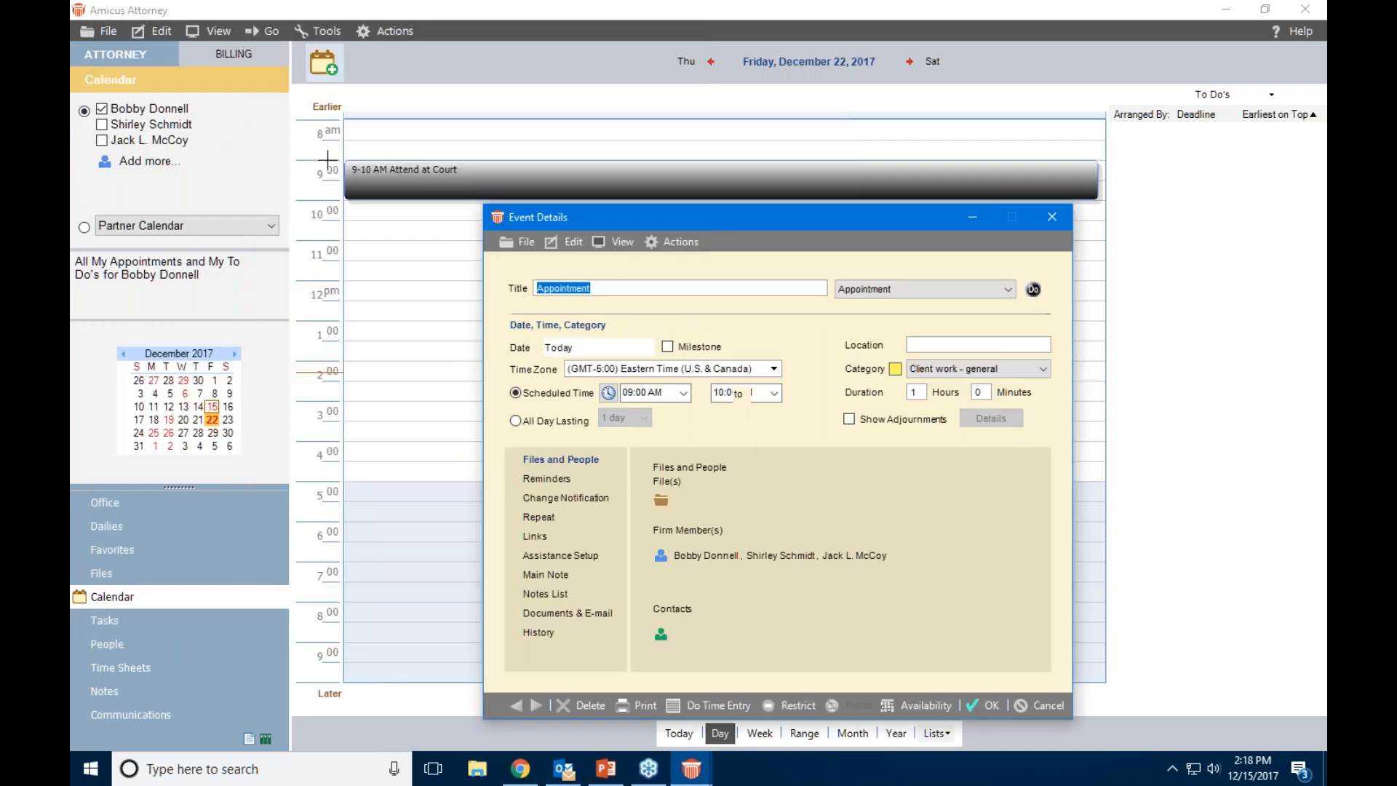
click(873, 291)
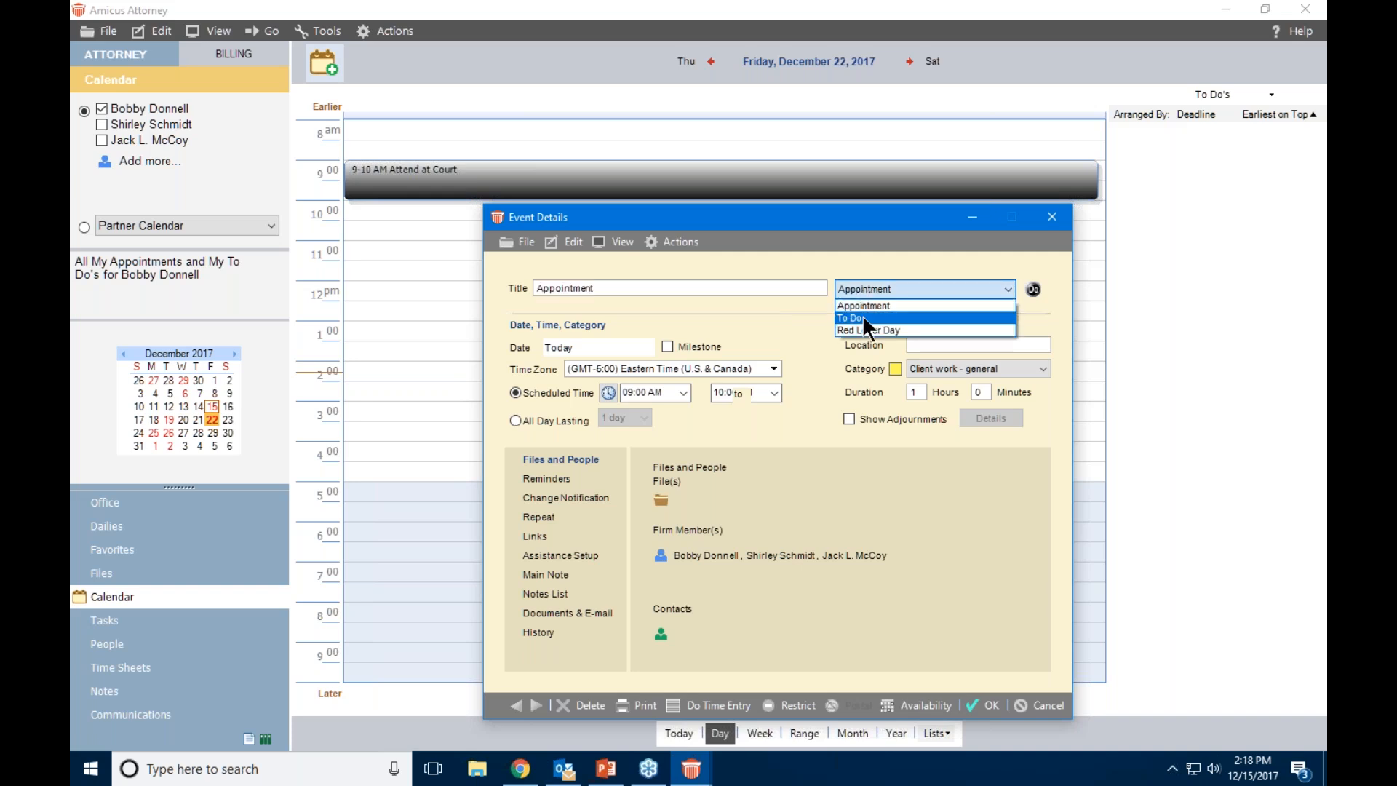
click(866, 321)
drag(593, 288, 412, 283)
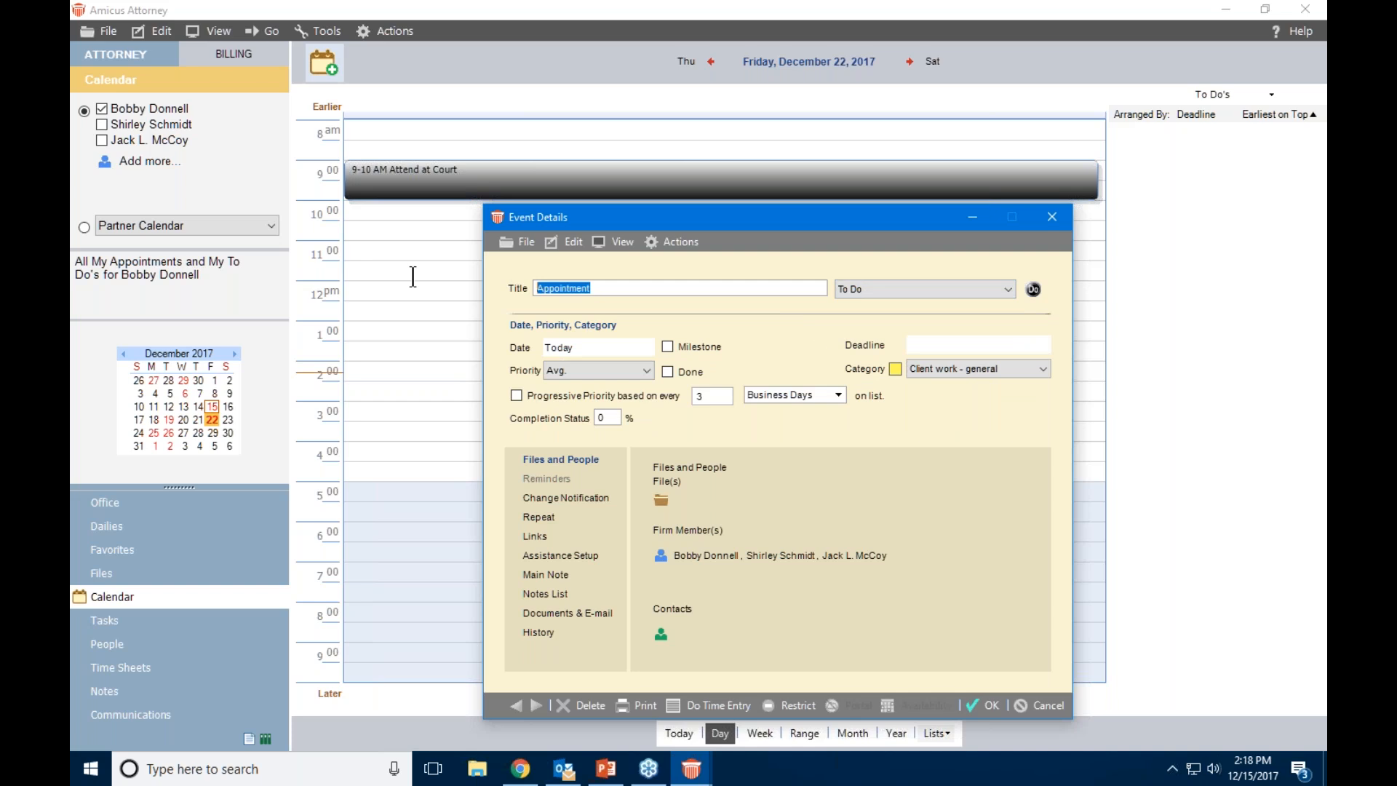
text(Report Back to Client)
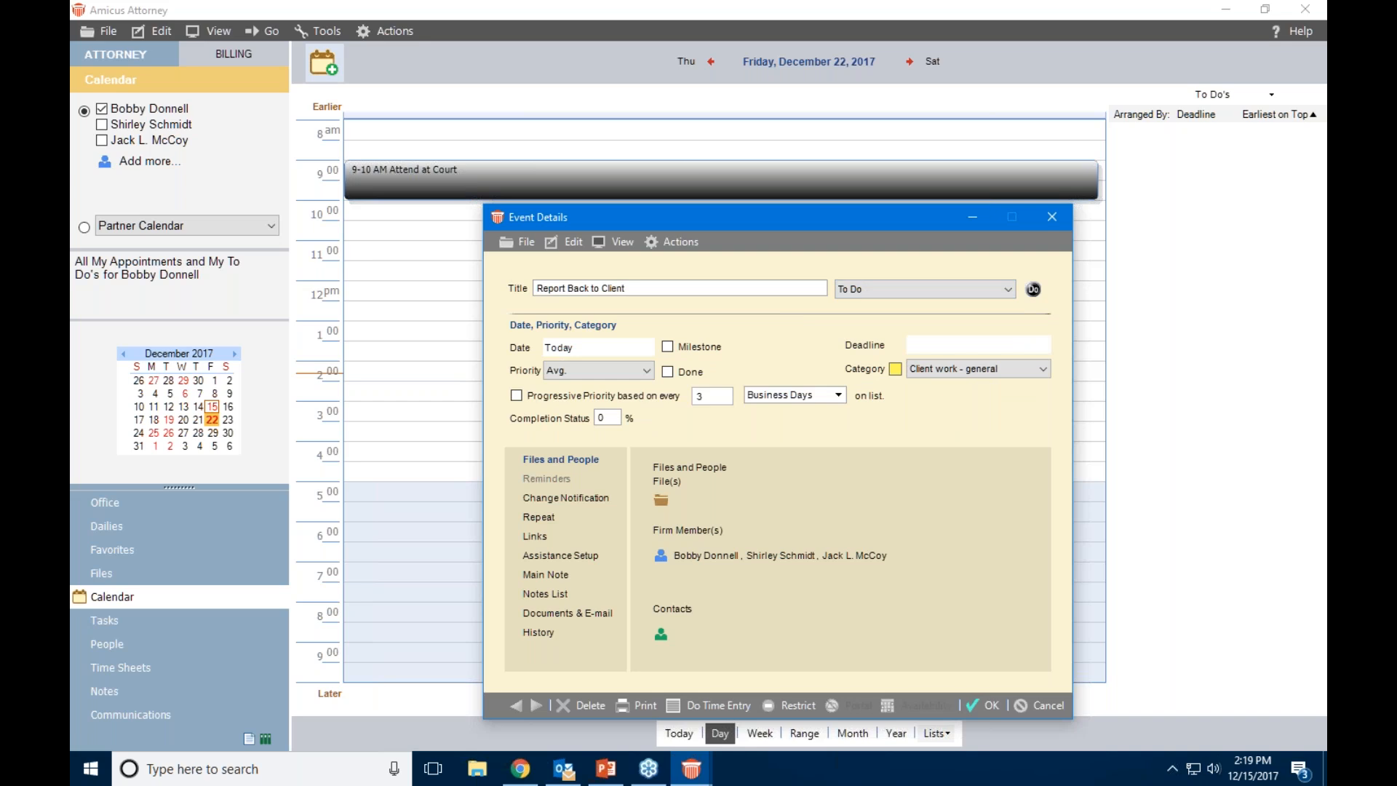
drag(834, 220, 817, 129)
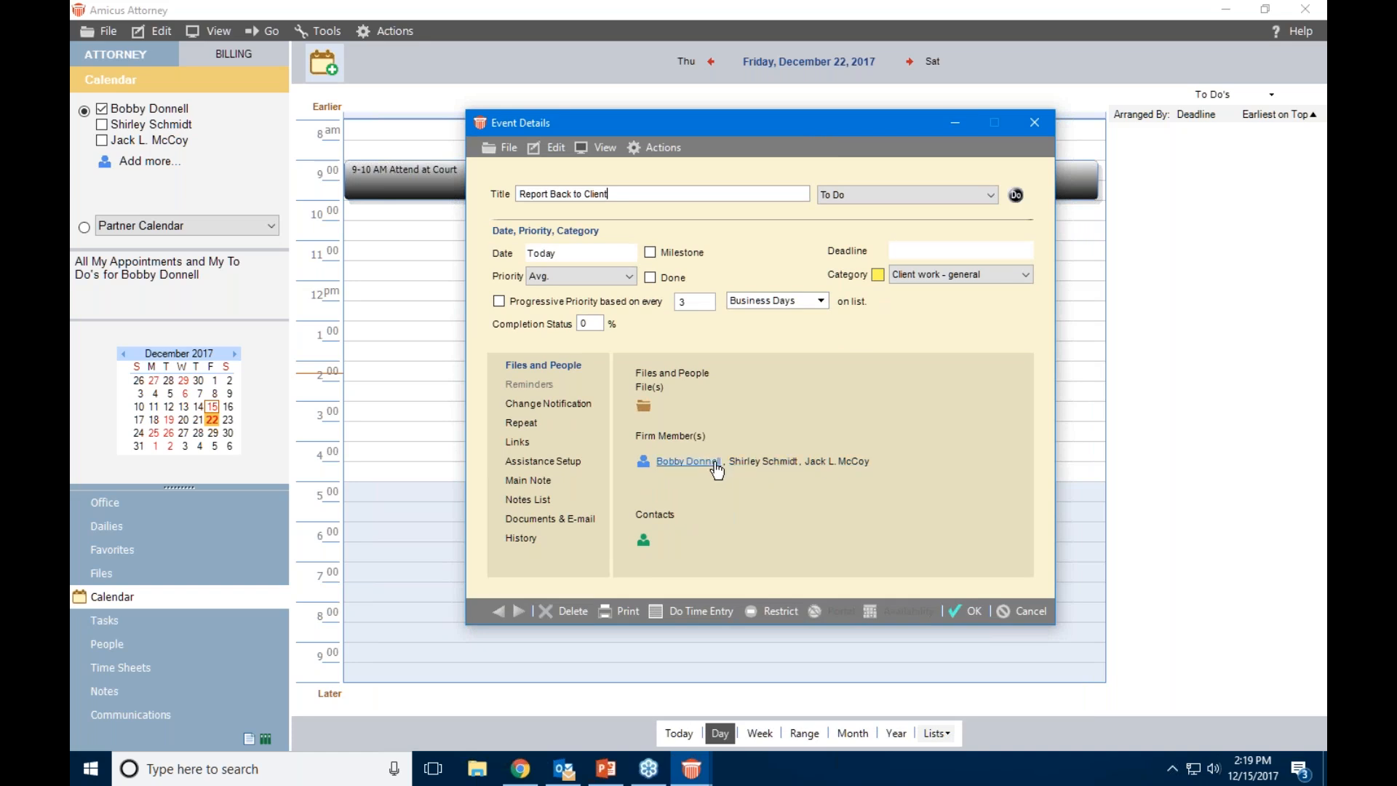
Remove the associate and the paralegal from the to-do's firm members, keeping only the managing partner
click(643, 462)
click(815, 329)
shift+click(810, 314)
click(757, 351)
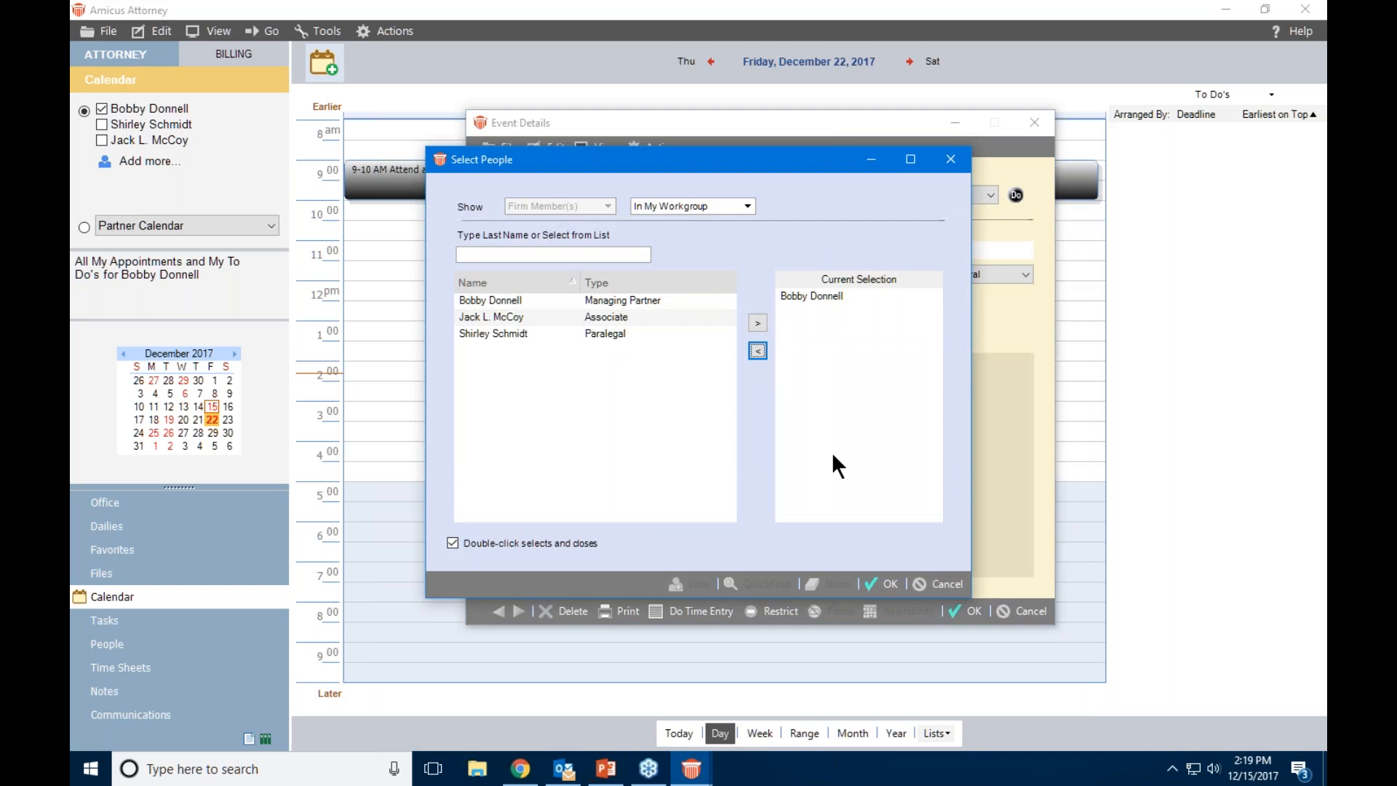
click(881, 582)
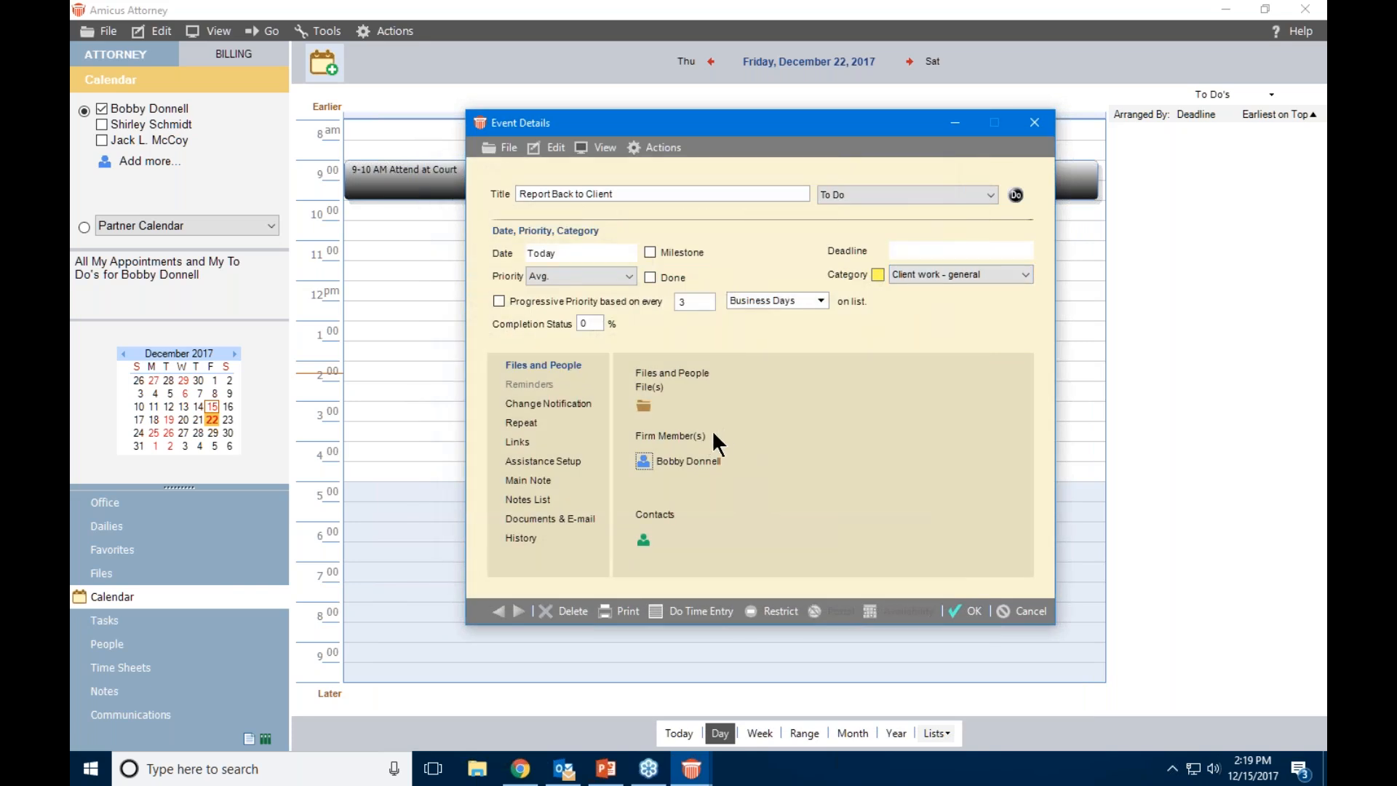
Begin a new link for the Report Back to Client to-do, saving its changes
click(522, 444)
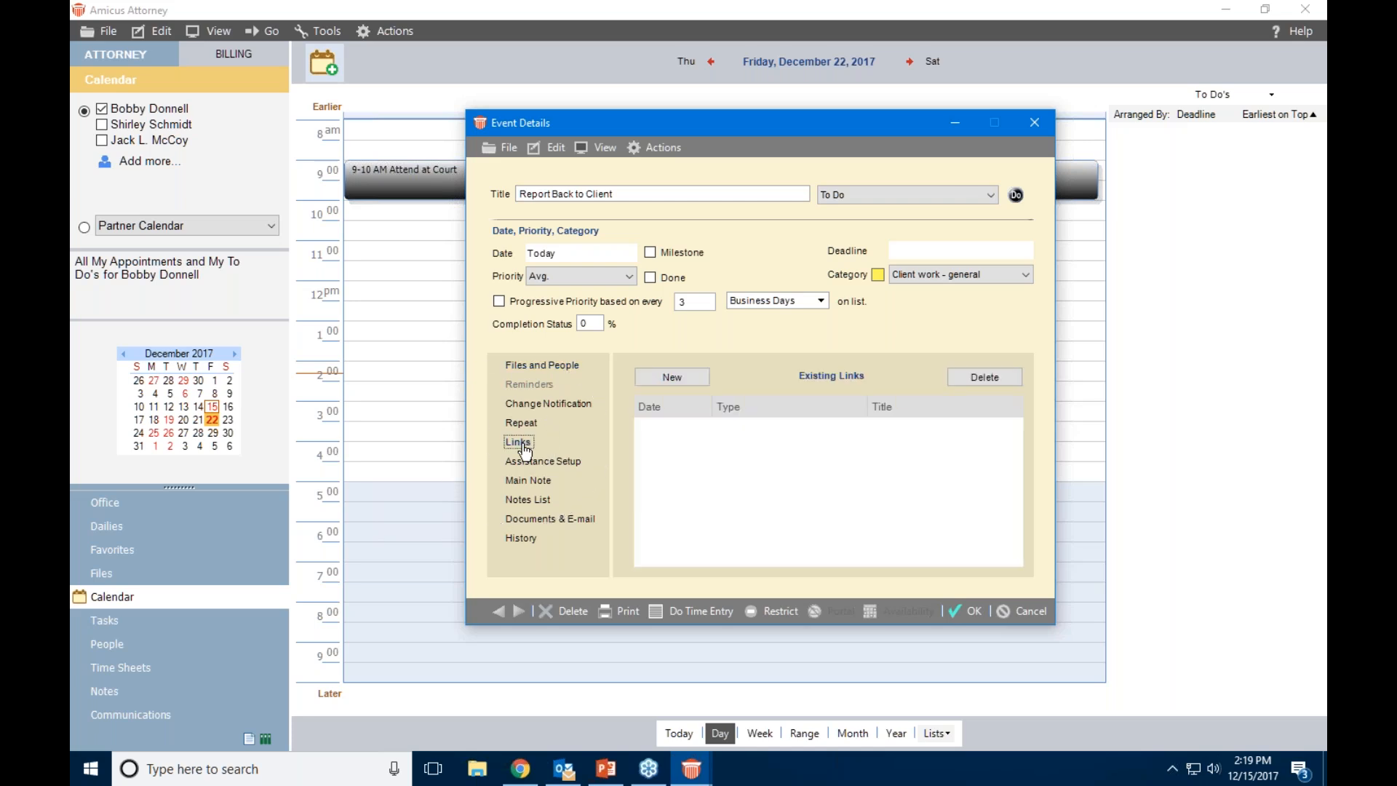
click(684, 374)
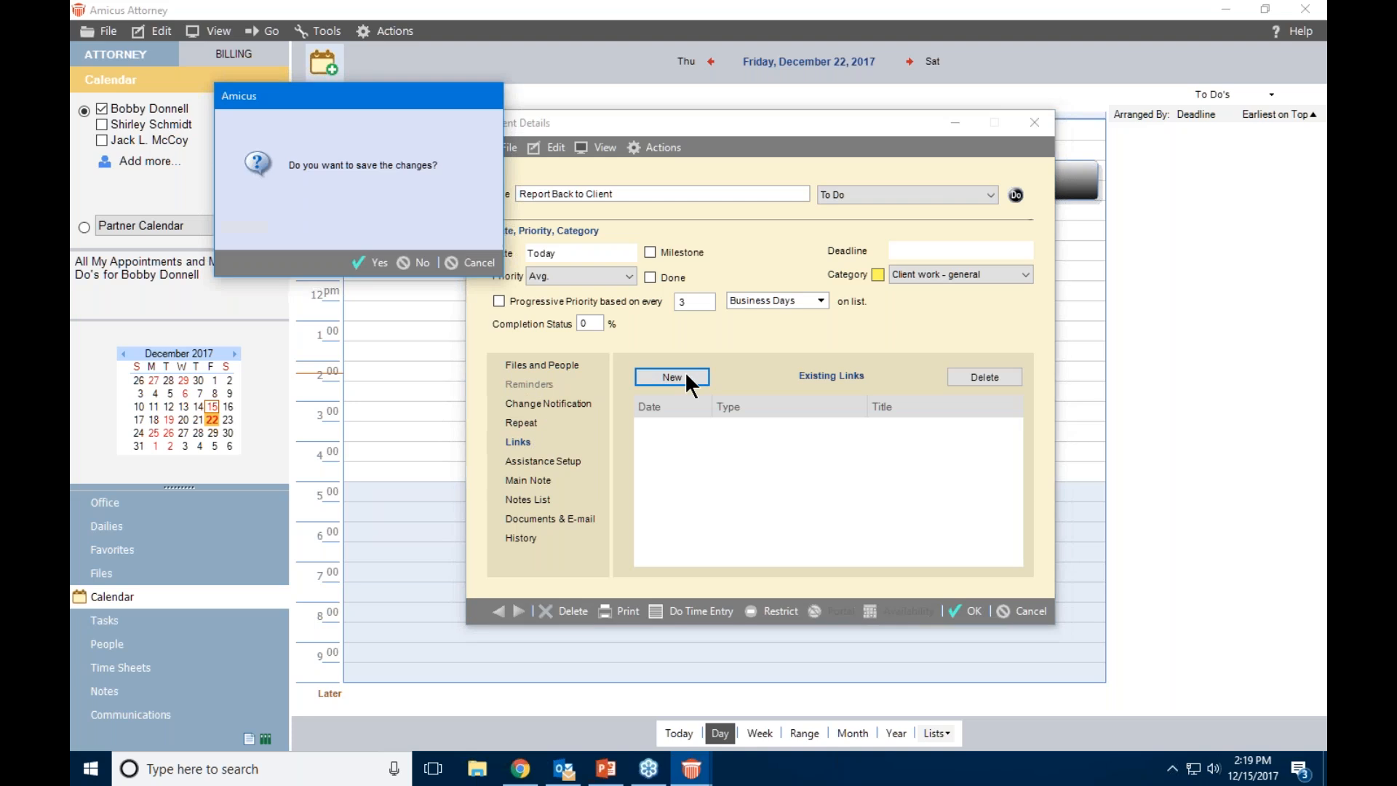
click(373, 264)
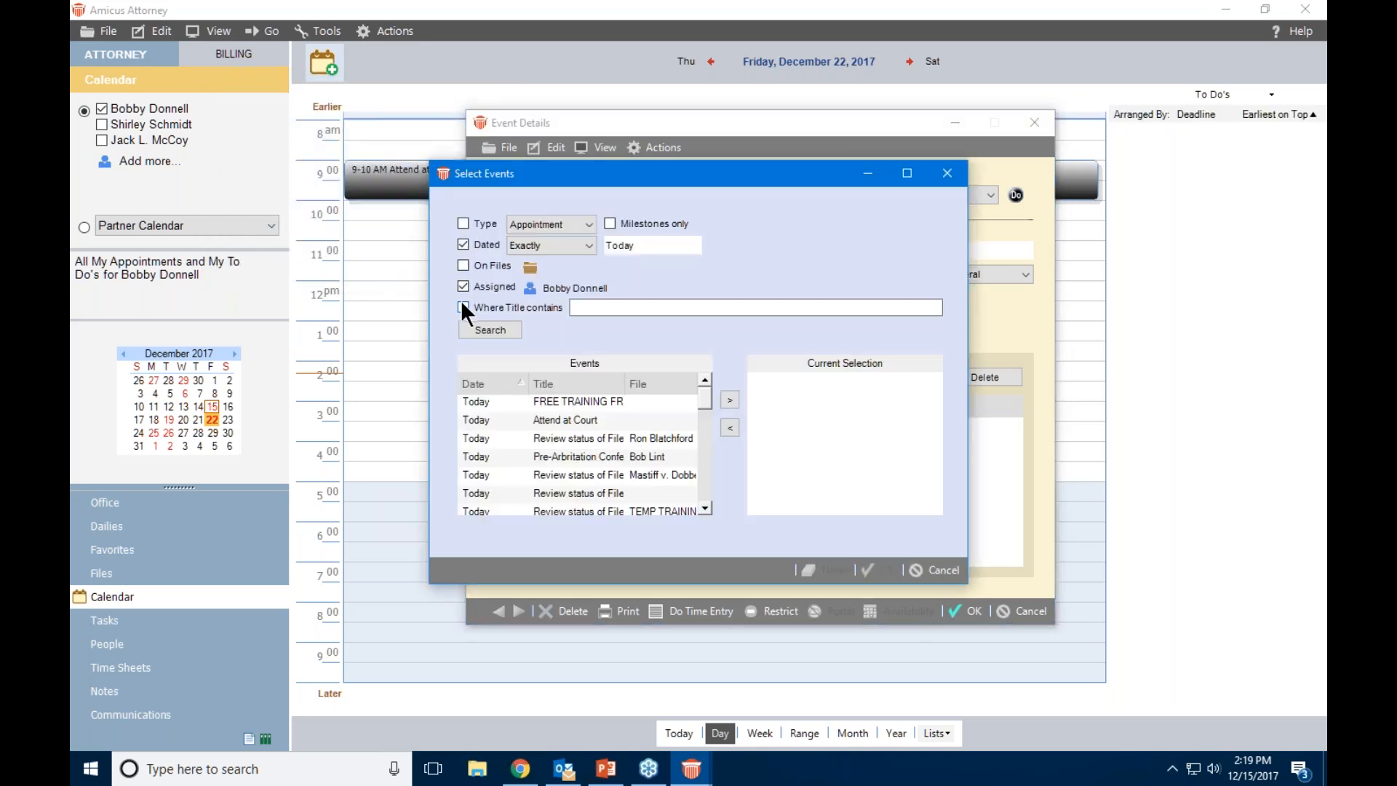
Search for linkable events of type Appointment with the date filter off and its date set to exactly Fri, Dec 22, 2017
click(463, 223)
click(463, 245)
click(589, 246)
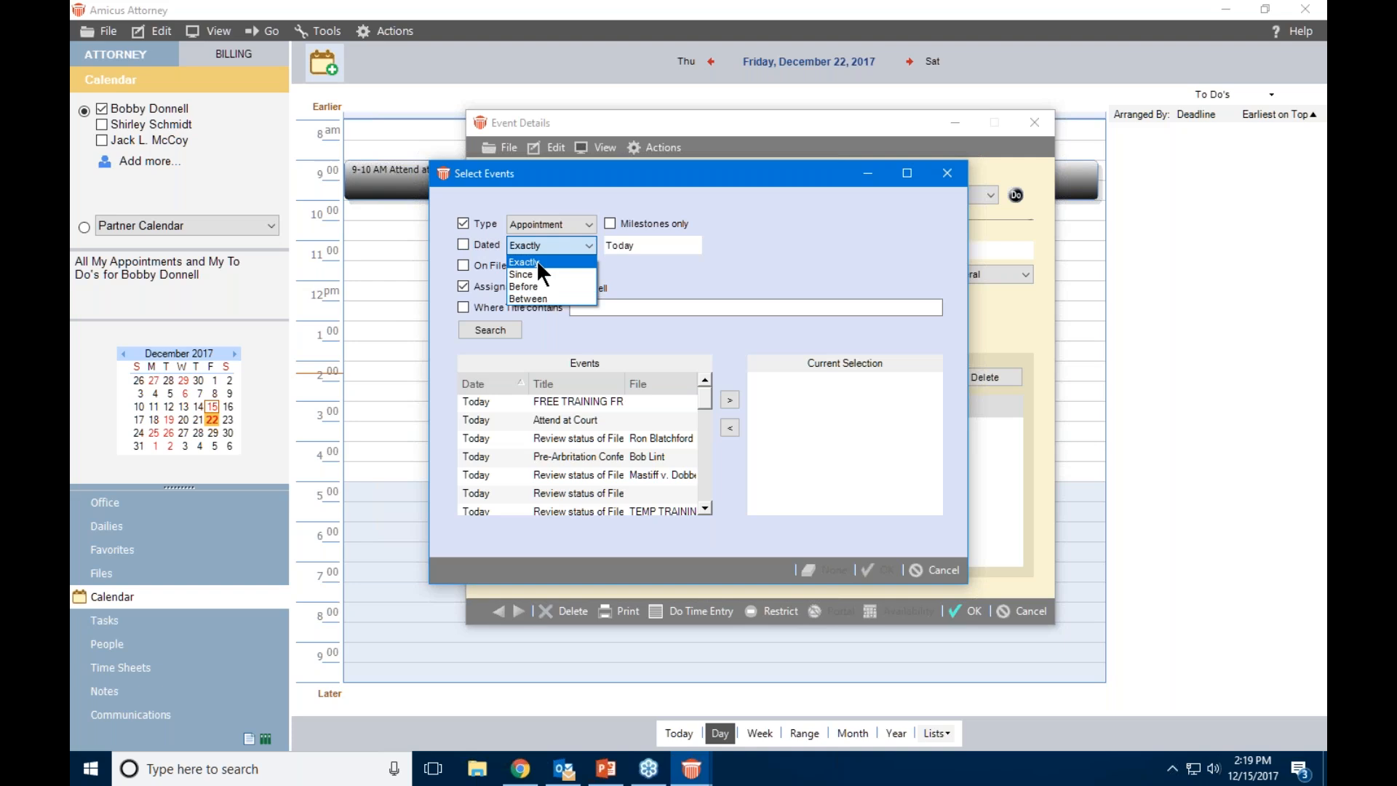
click(537, 261)
click(692, 246)
click(657, 346)
click(490, 330)
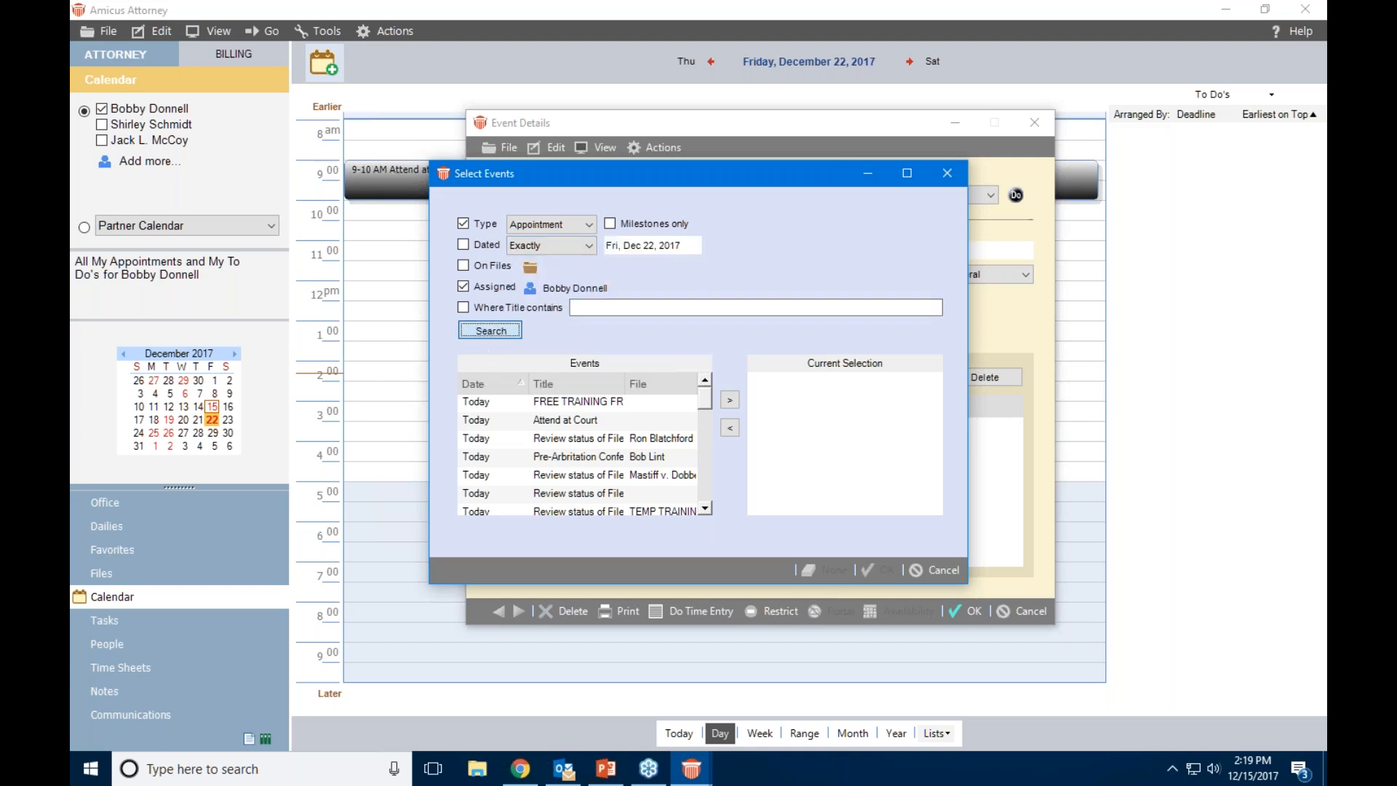
Choose the Dec 22/17 Attend at Court appointment as the event to link and bring up the link details
scroll(633, 443, down, 15)
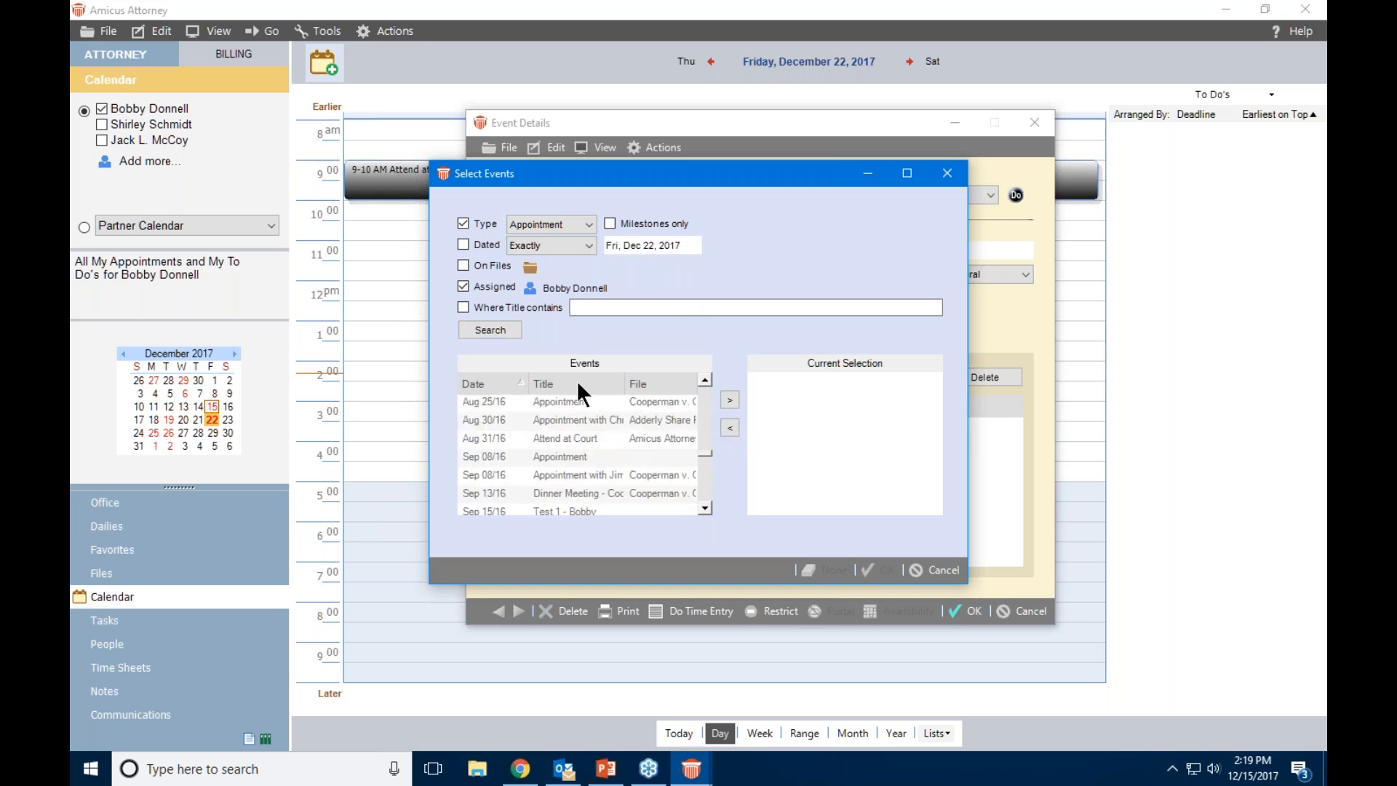
scroll(612, 457, down, 10)
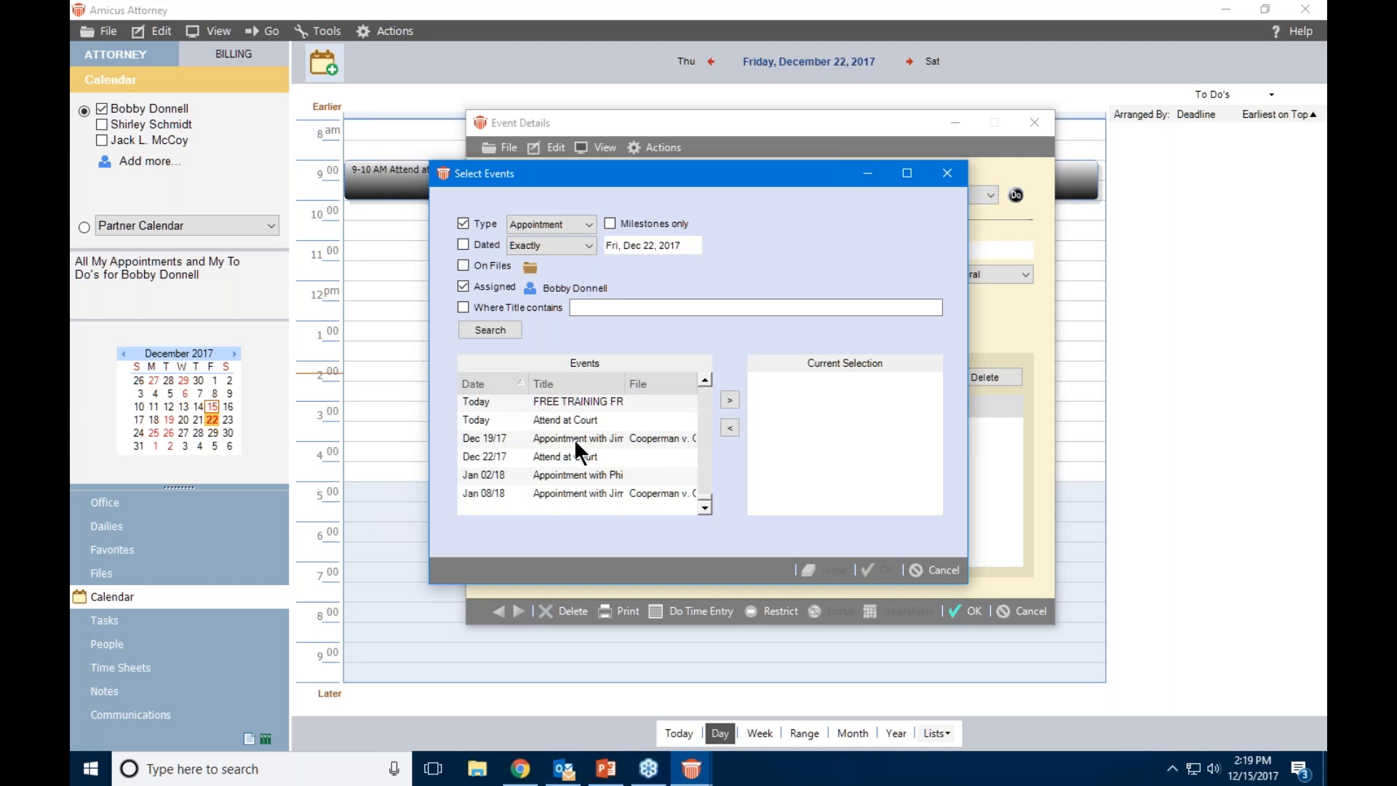
click(566, 419)
click(567, 452)
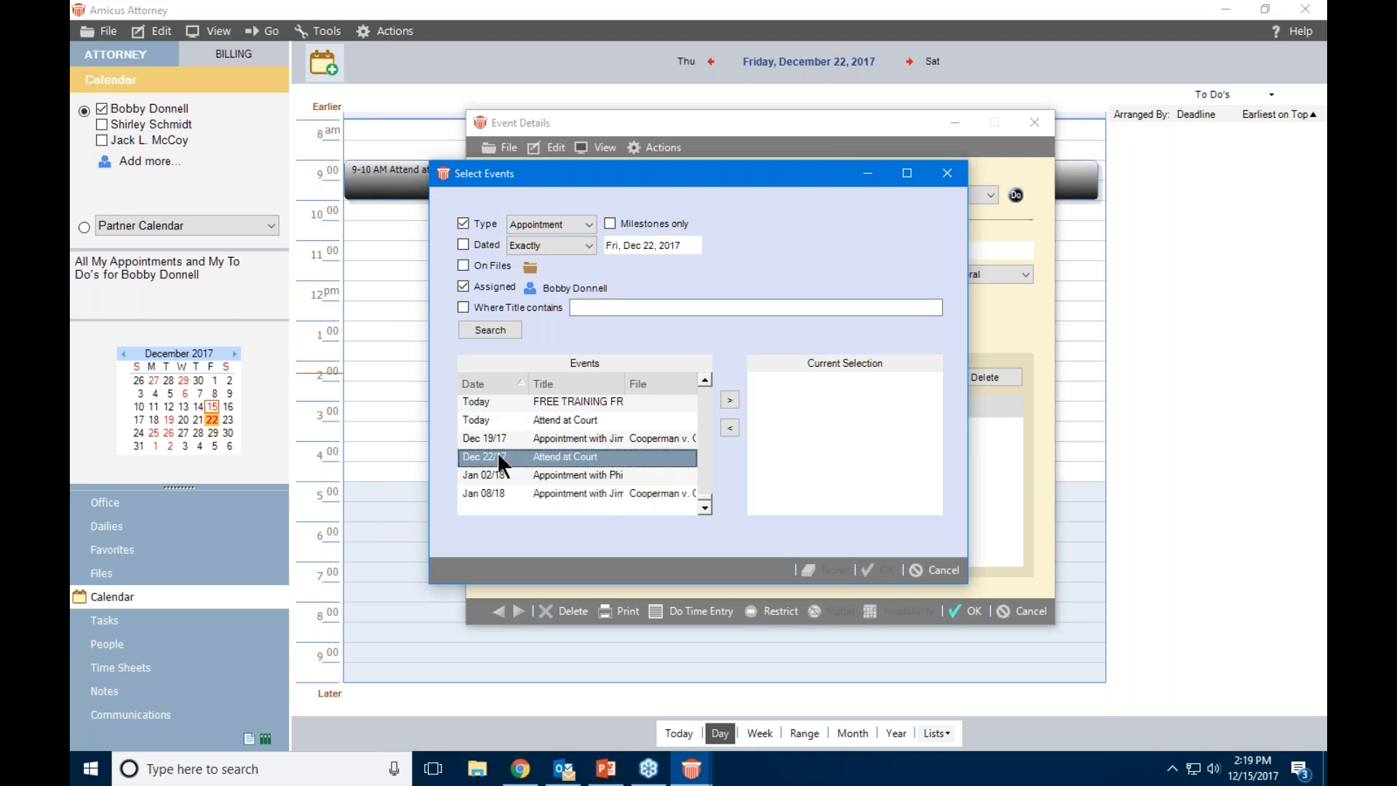
click(721, 404)
click(873, 564)
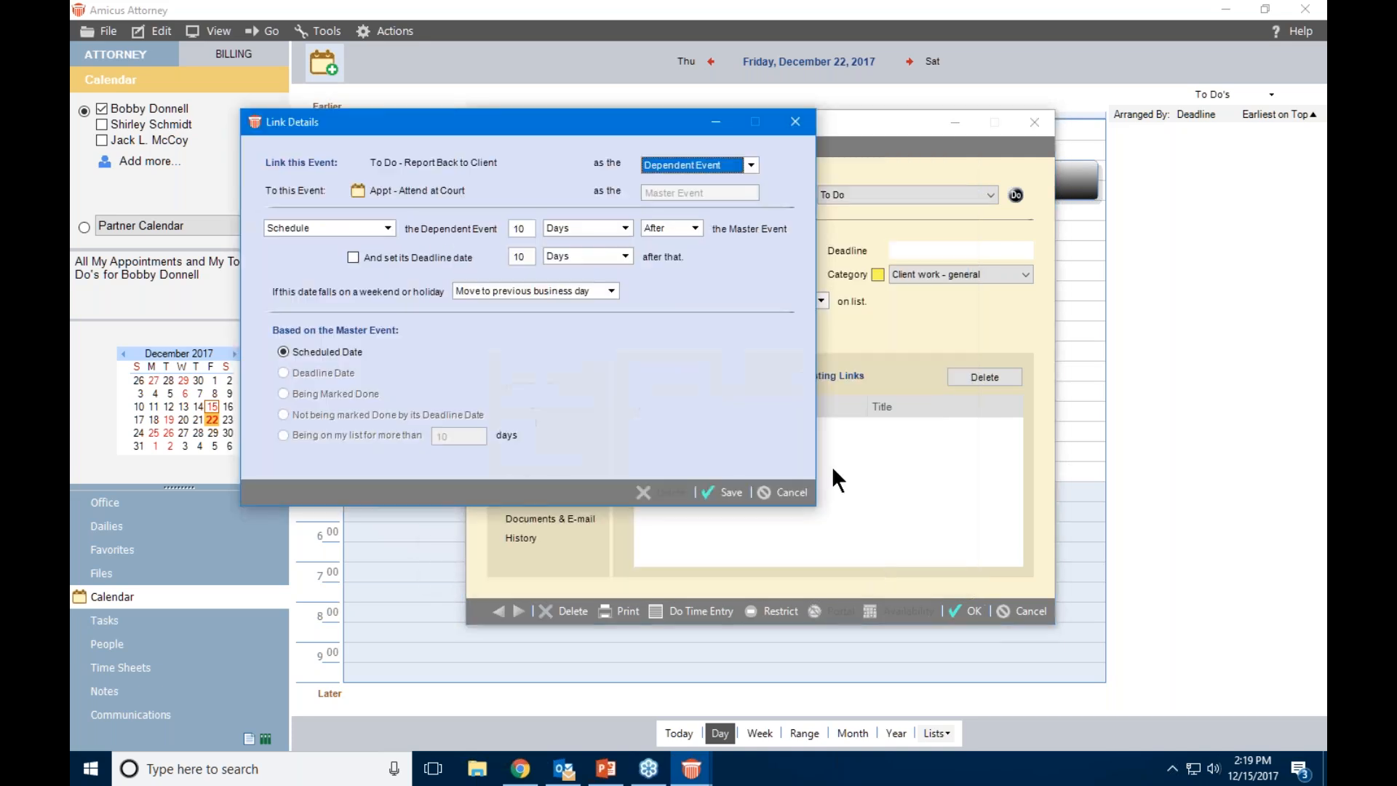
drag(574, 120, 857, 187)
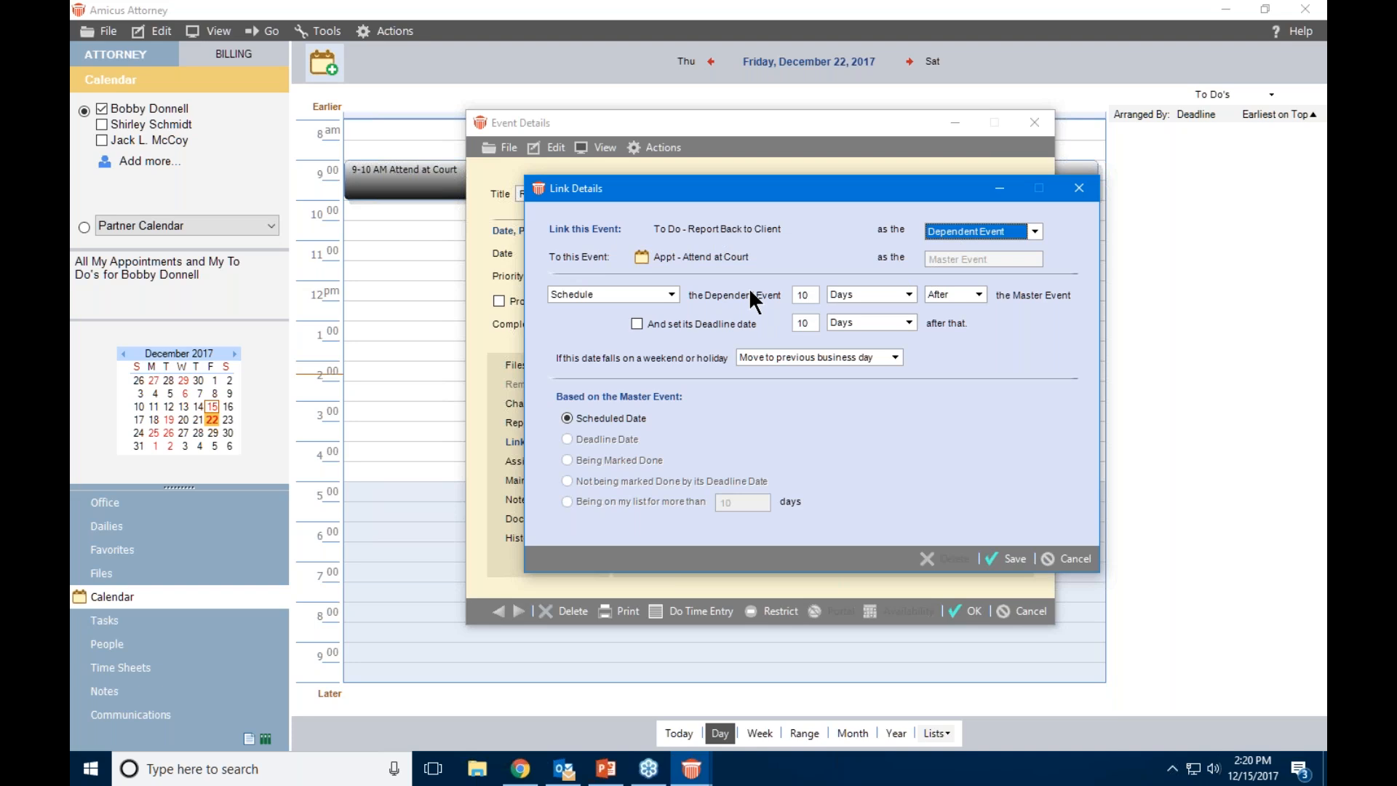
Schedule the dependent to-do 1 business day after the master appointment and save both the link and the to-do
click(801, 295)
text(1)
click(907, 295)
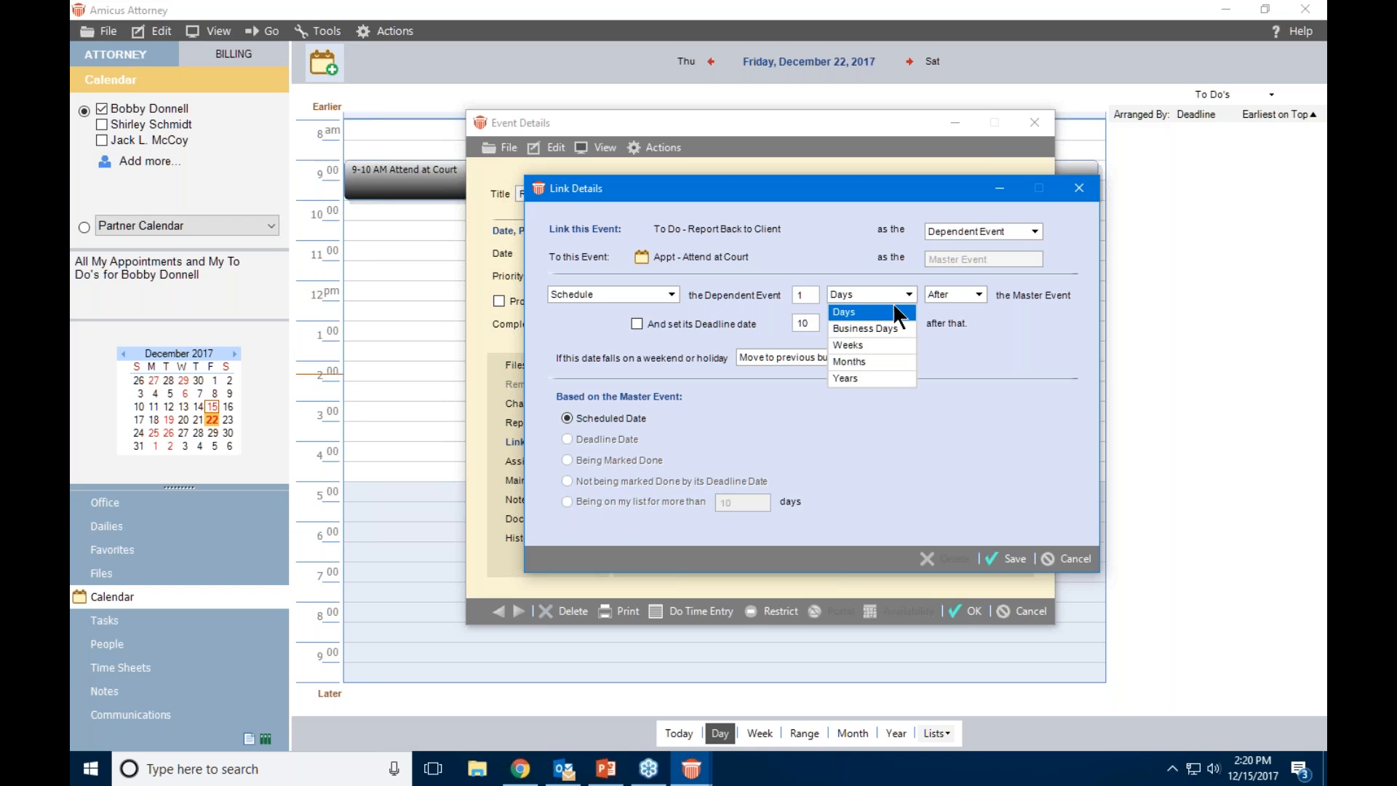
click(876, 327)
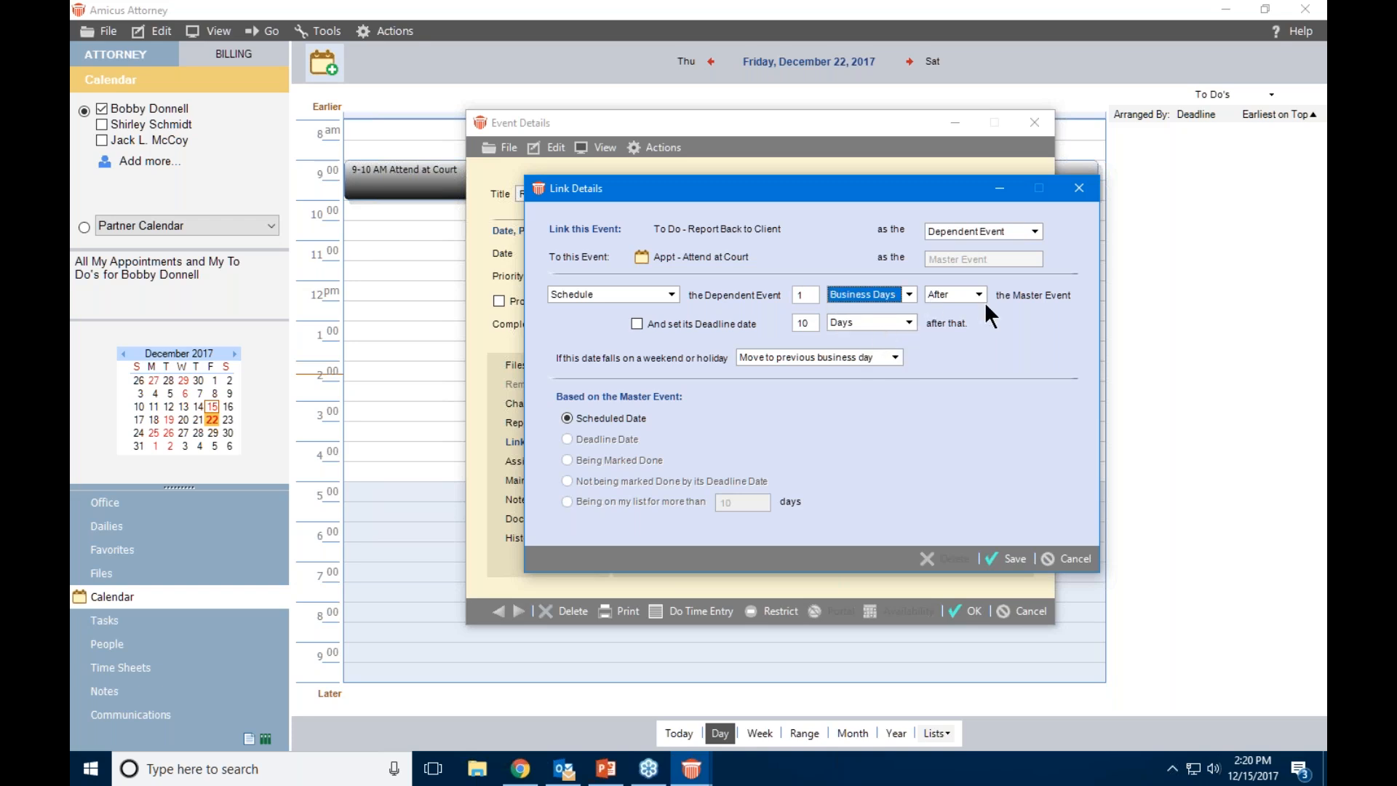
click(1010, 559)
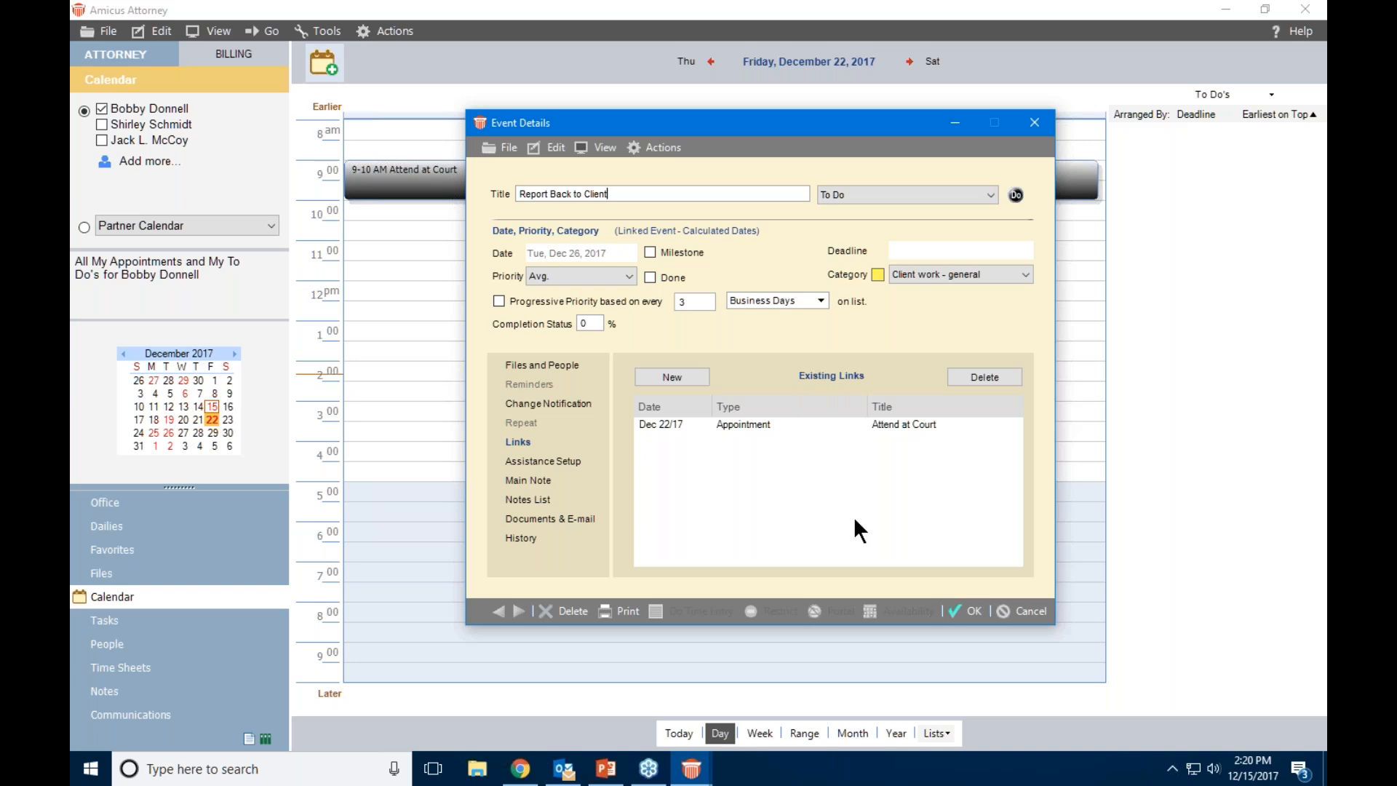
click(967, 613)
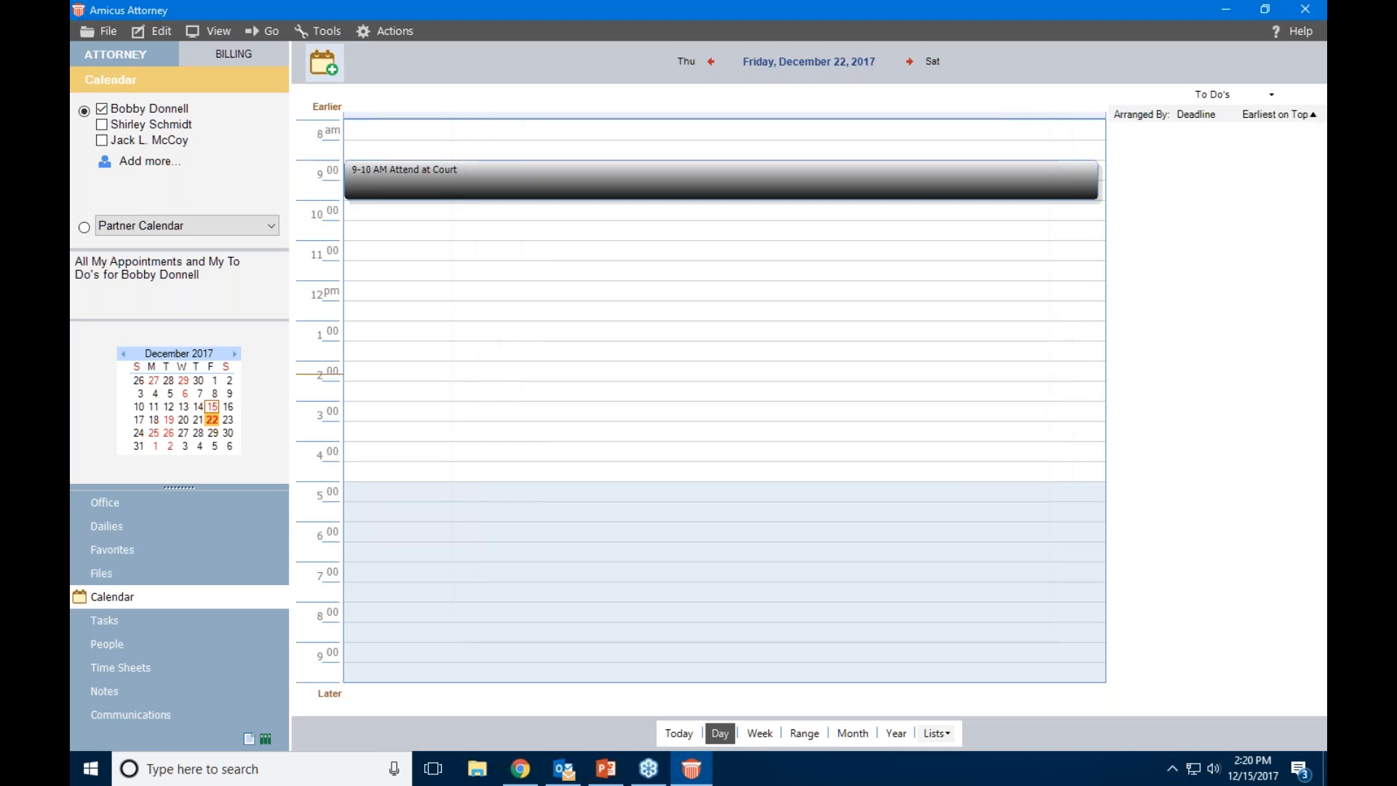
Reschedule the Attend at Court appointment on December 22 to 01/03/2018 and save it
click(648, 177)
double_click(648, 178)
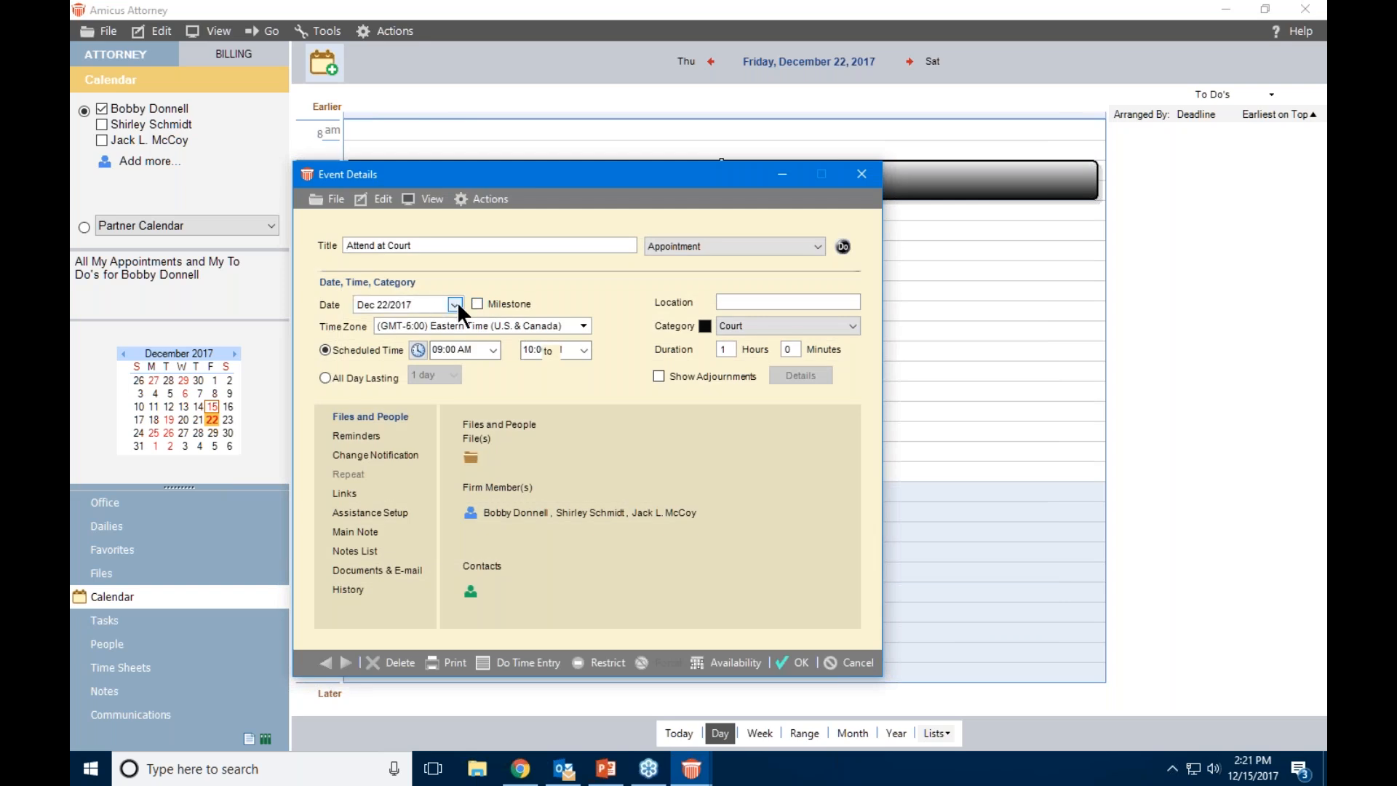
click(456, 303)
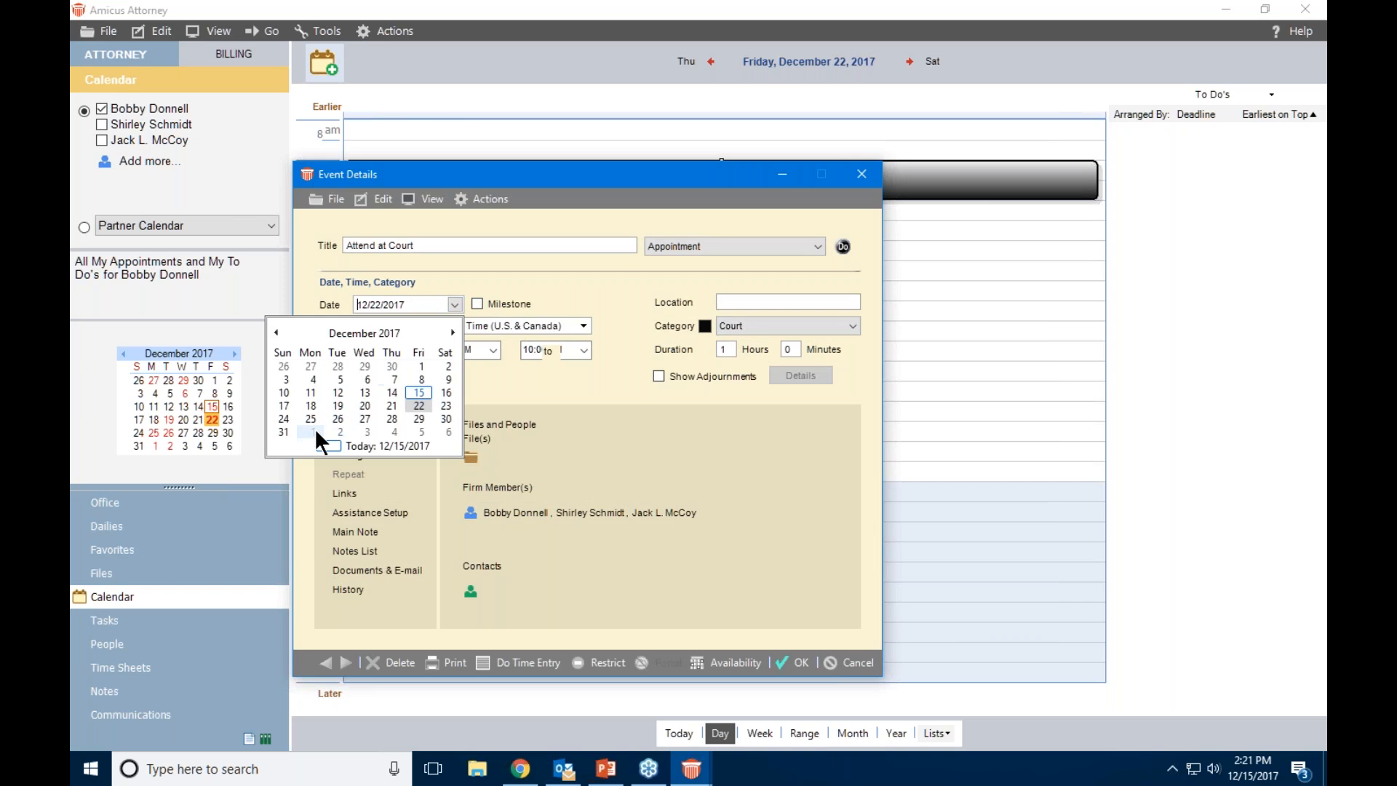
click(365, 432)
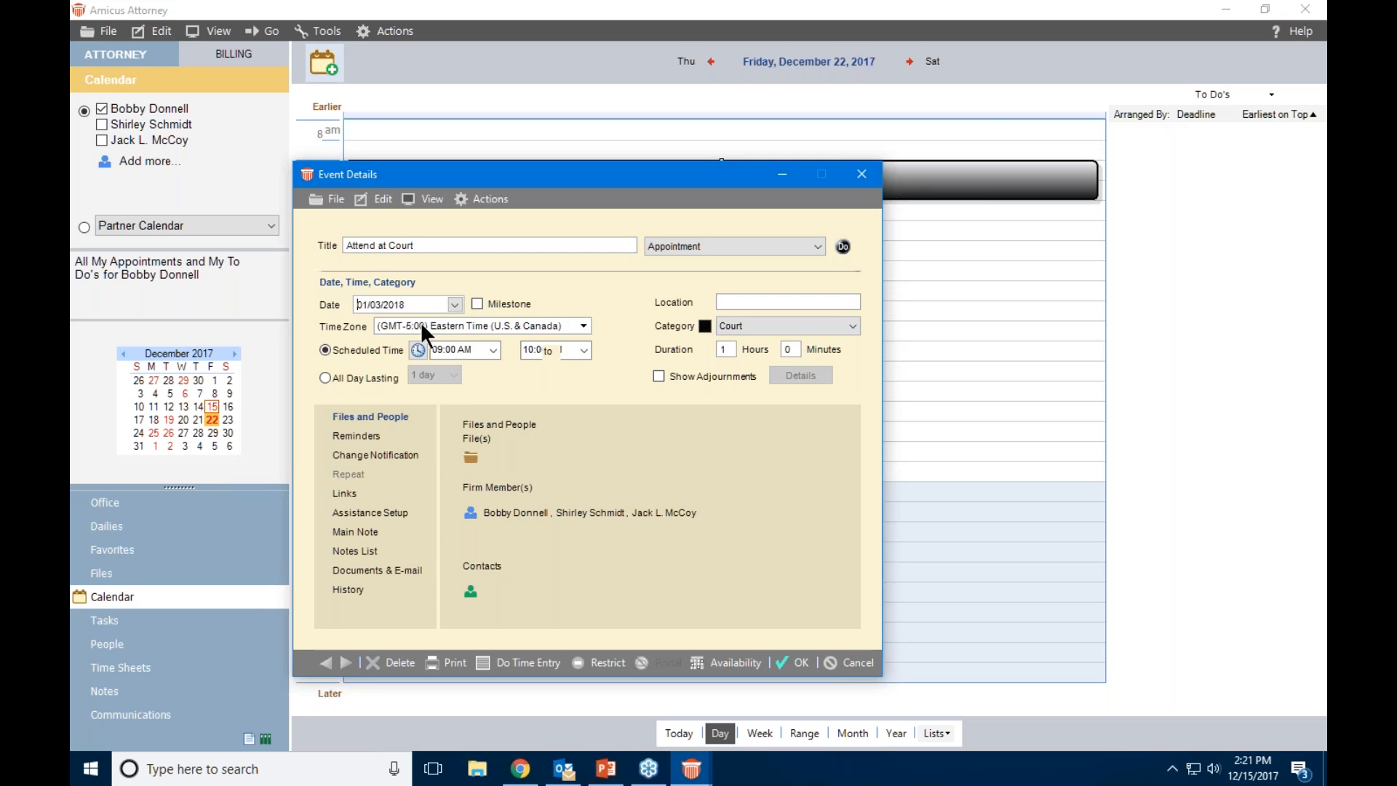
click(796, 662)
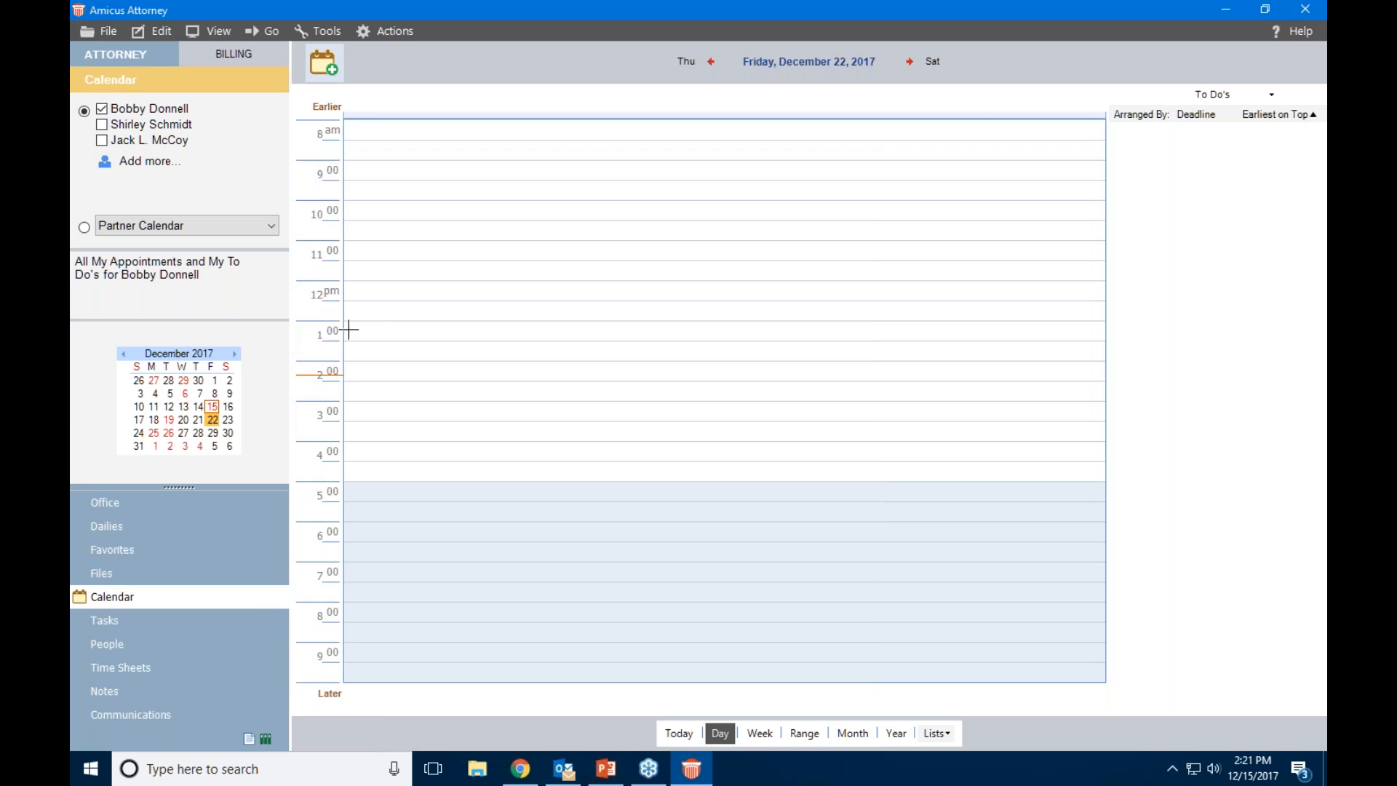
Show today's tasks in Timeline format and find the Report Back to Client to-do in early January 2018
click(117, 623)
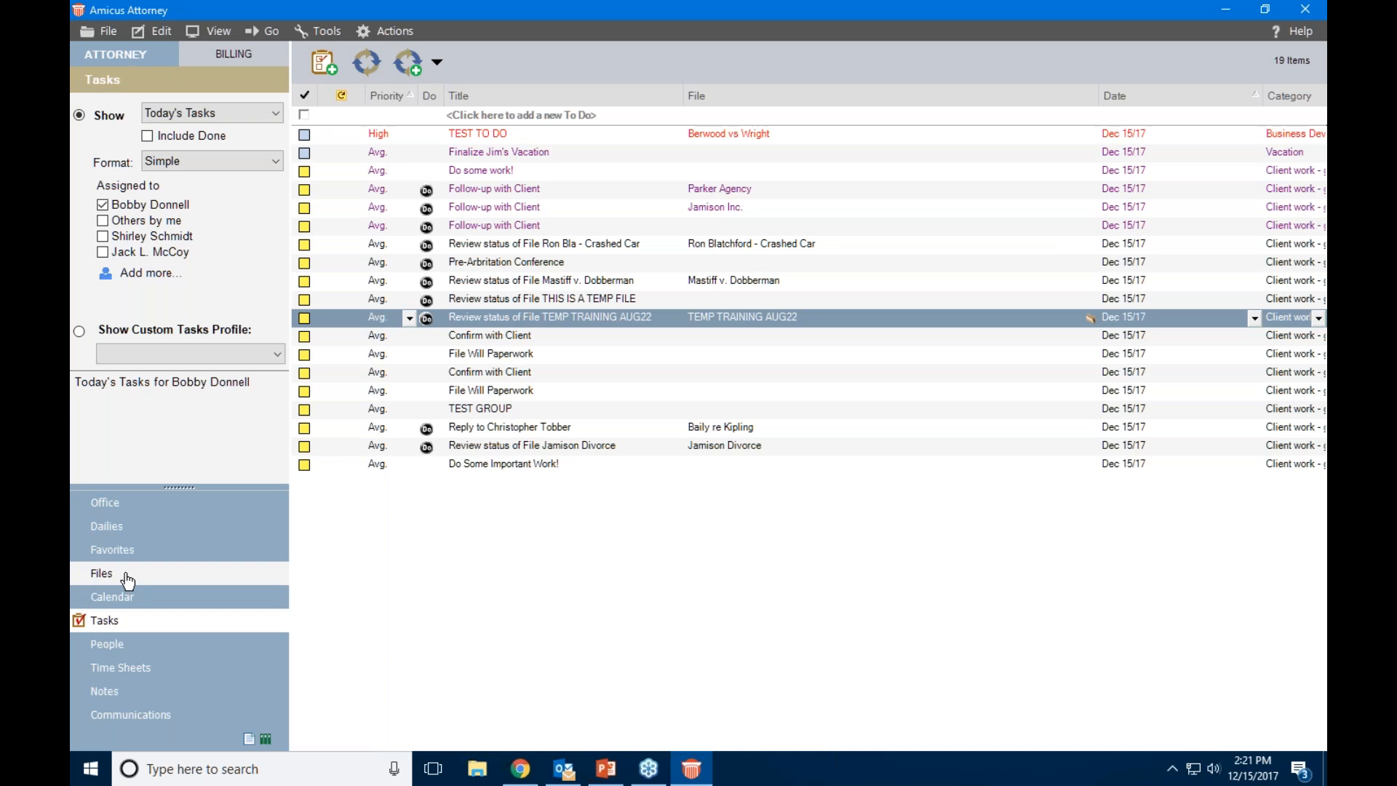
click(253, 155)
click(201, 205)
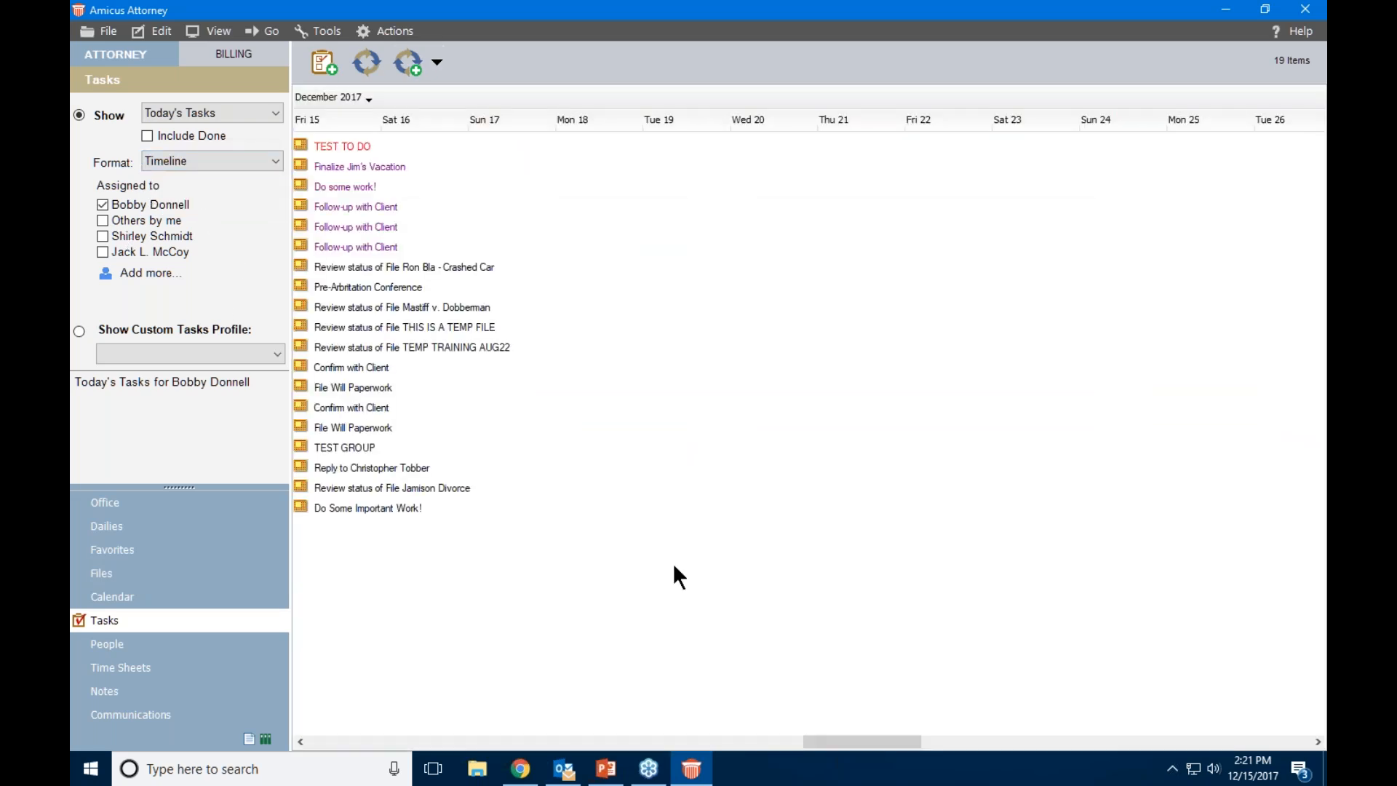
drag(849, 742, 1020, 742)
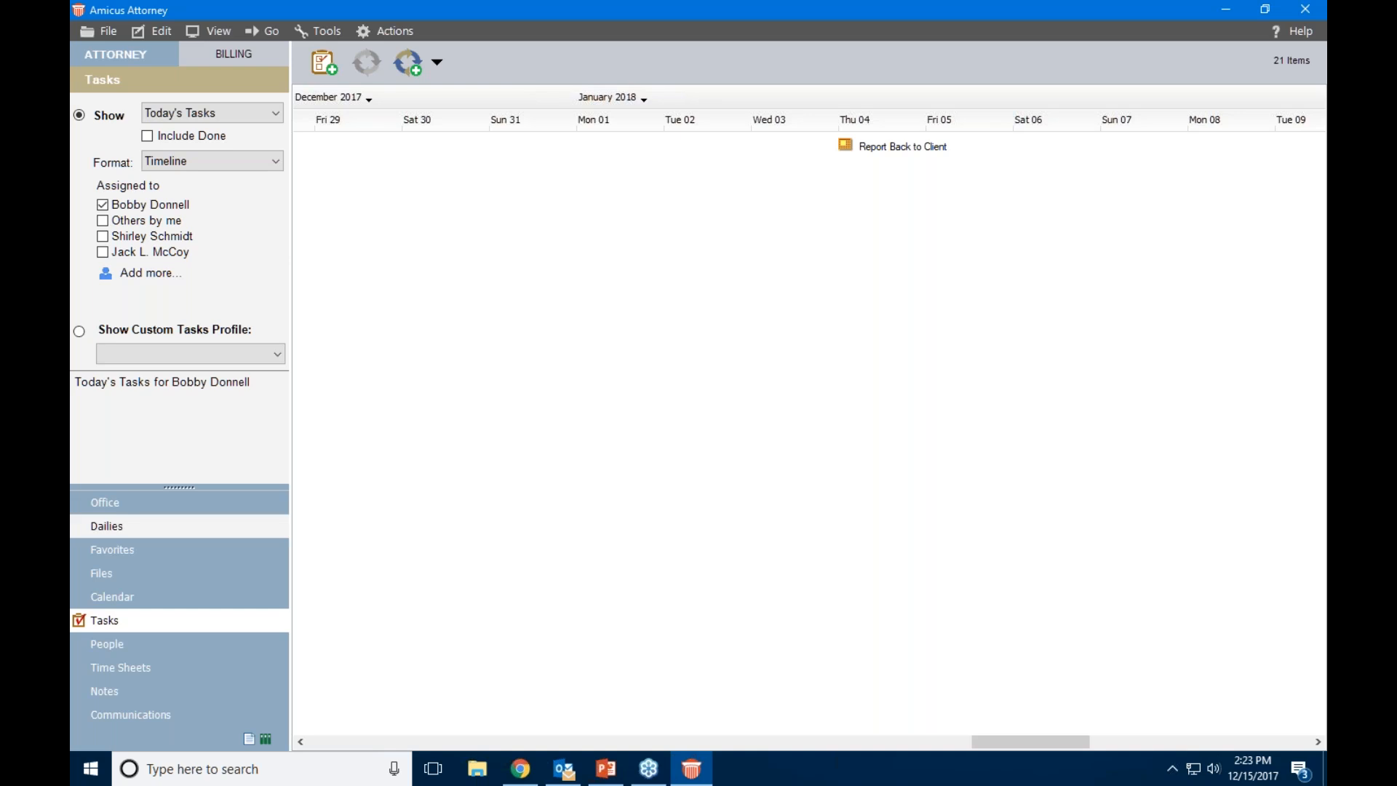
Display the day calendars of all three listed firm members side by side and check the selection list for adding more people
click(145, 598)
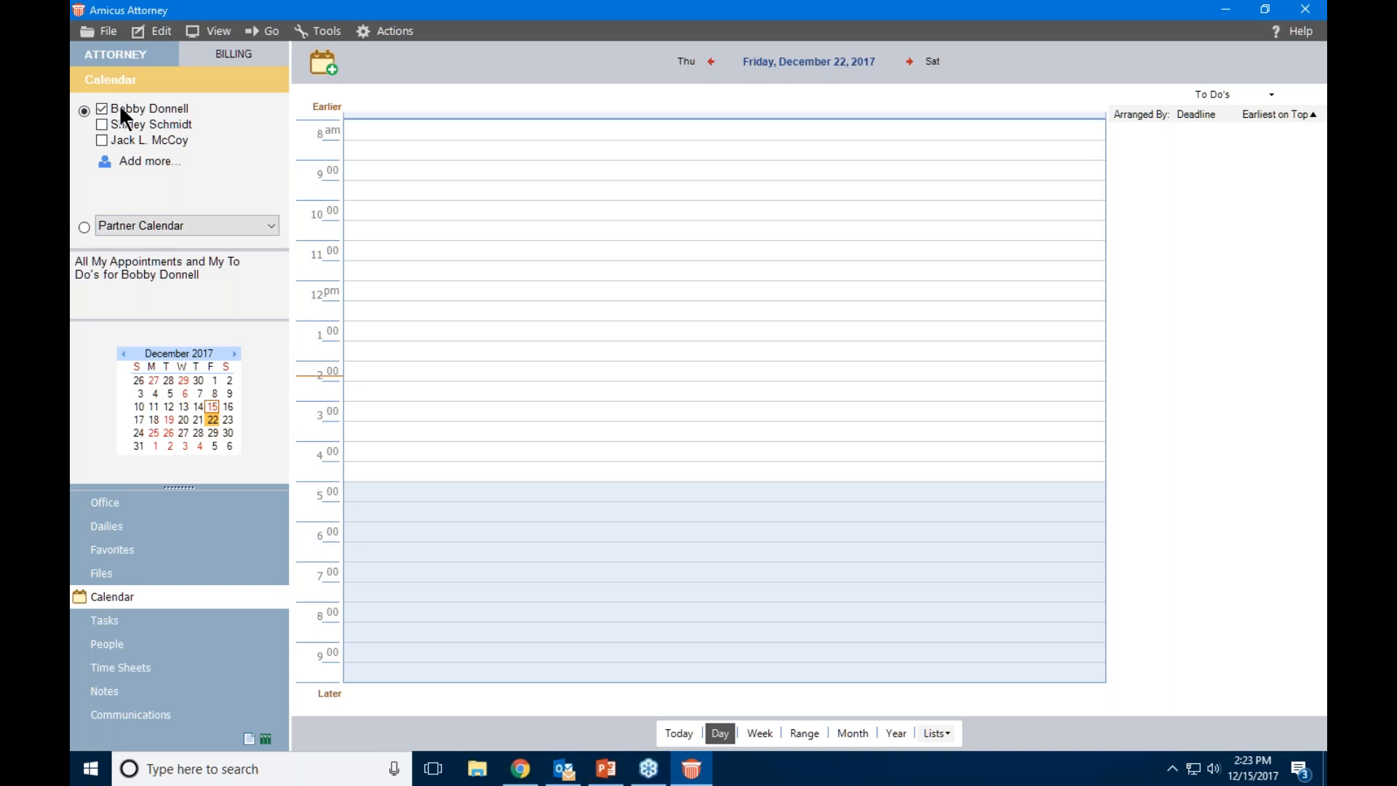
click(101, 125)
click(102, 140)
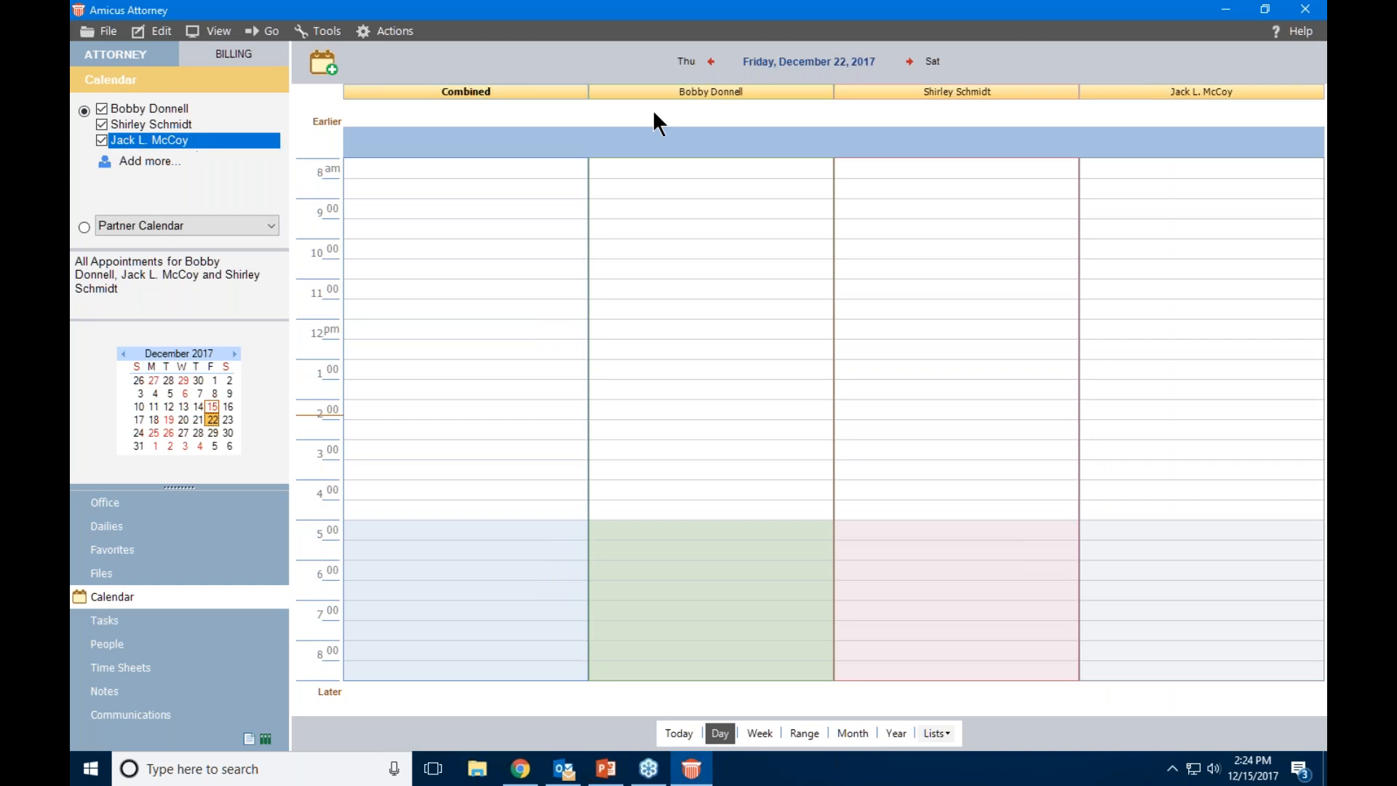
click(107, 169)
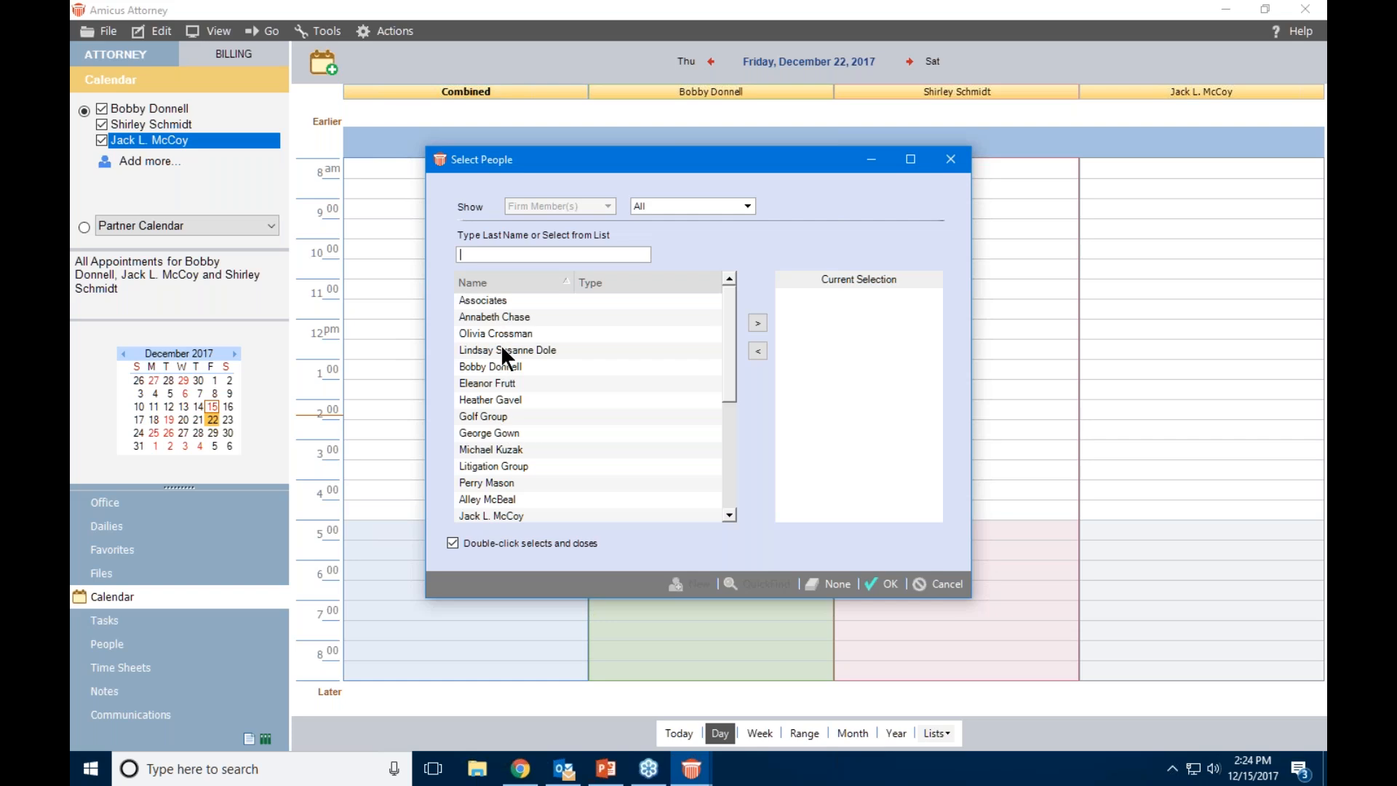
click(943, 583)
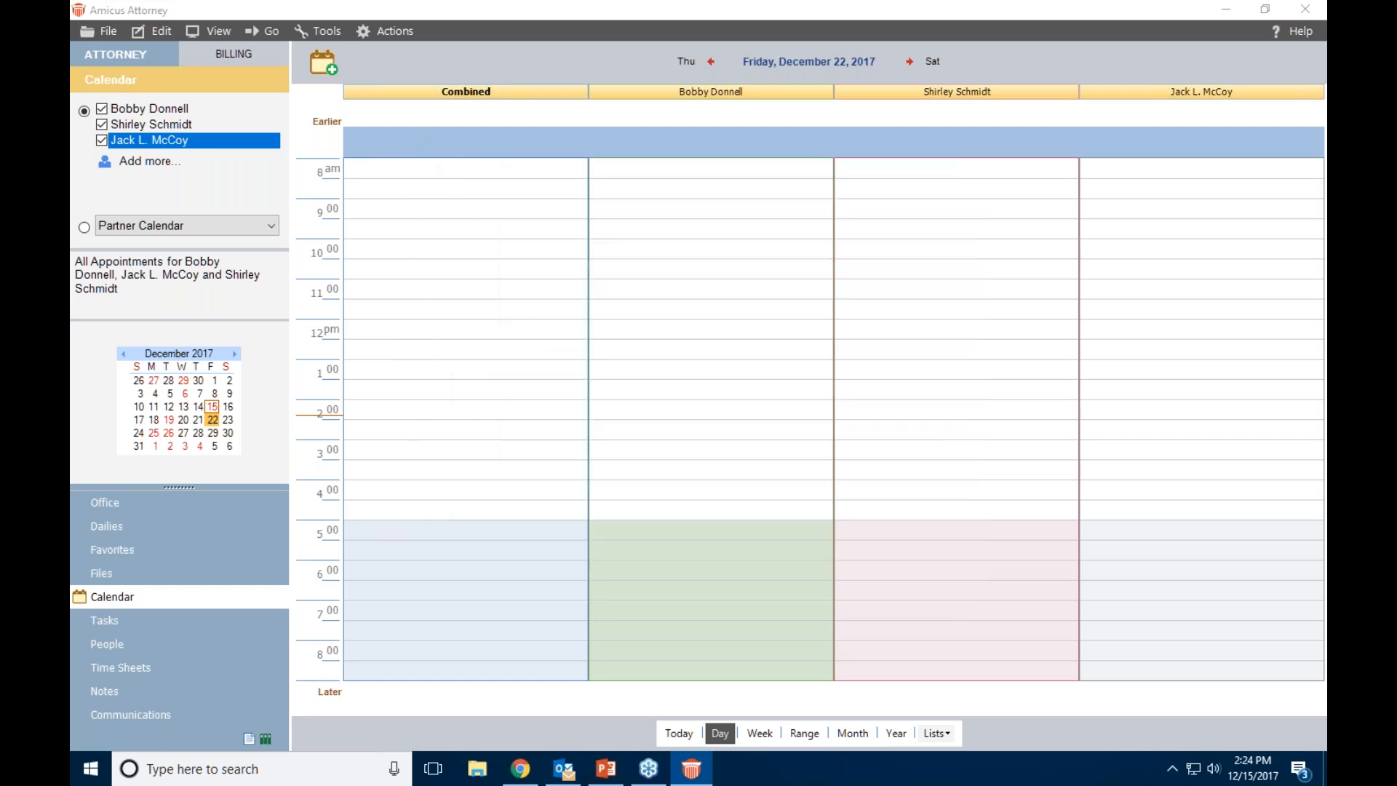
View the saved Partner Calendar profile and the Conference Rooms profile in the calendar
click(85, 226)
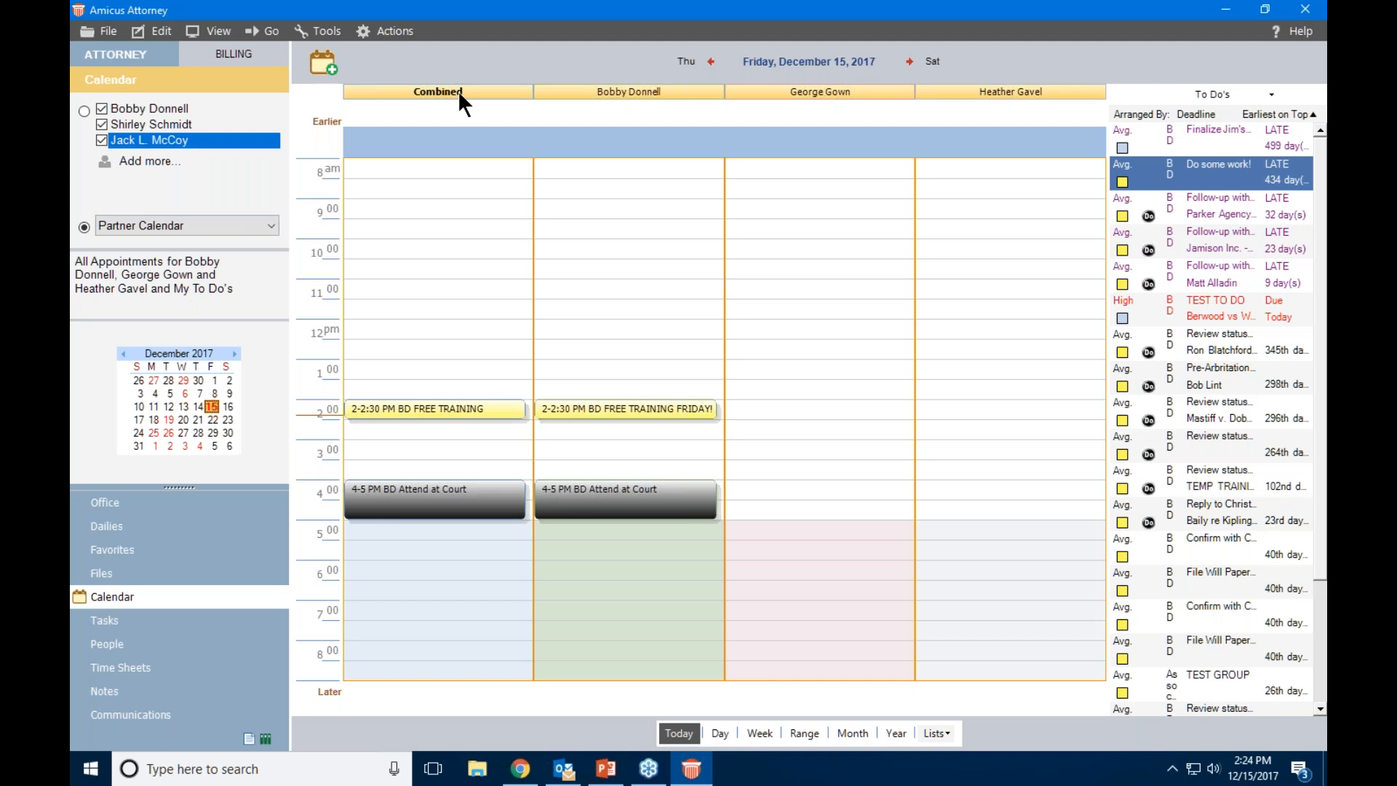
click(270, 226)
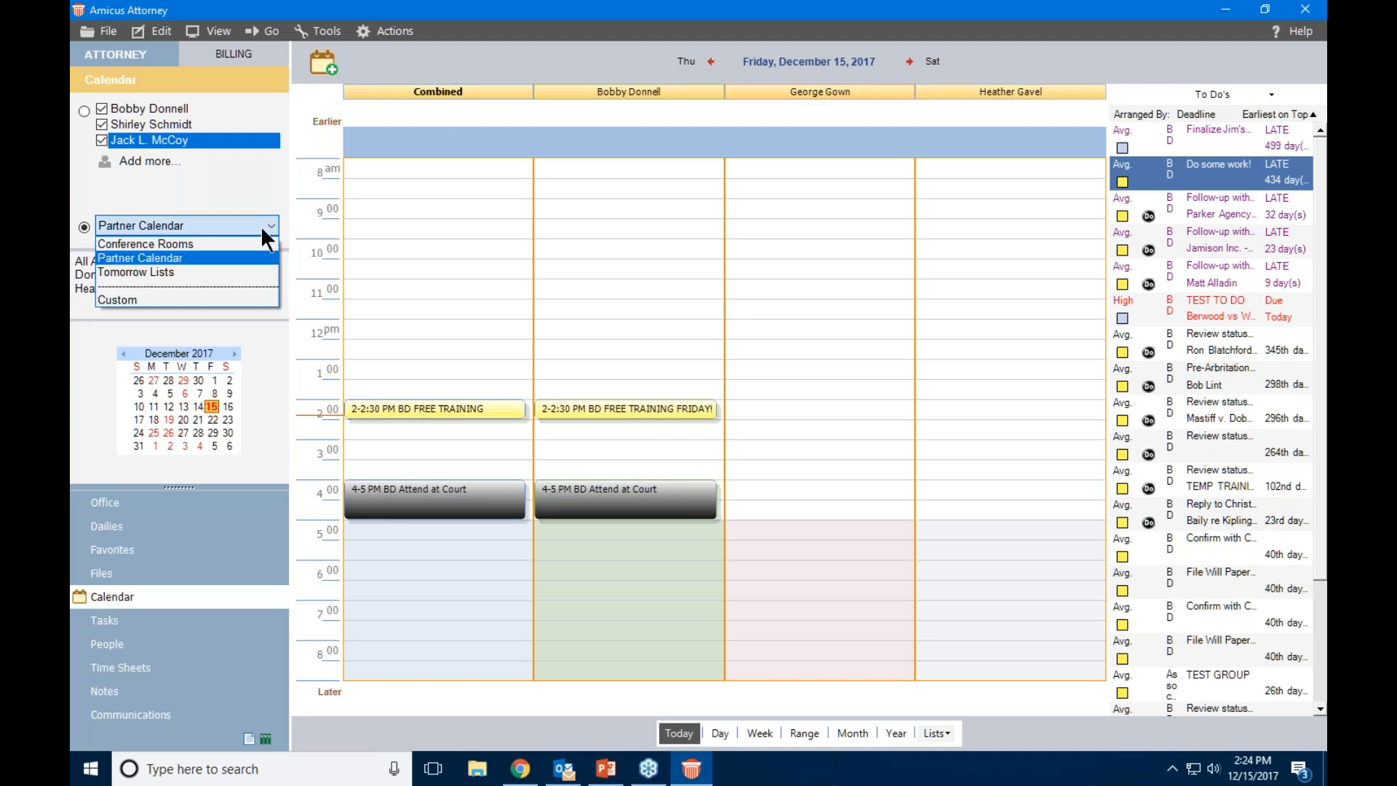
click(169, 246)
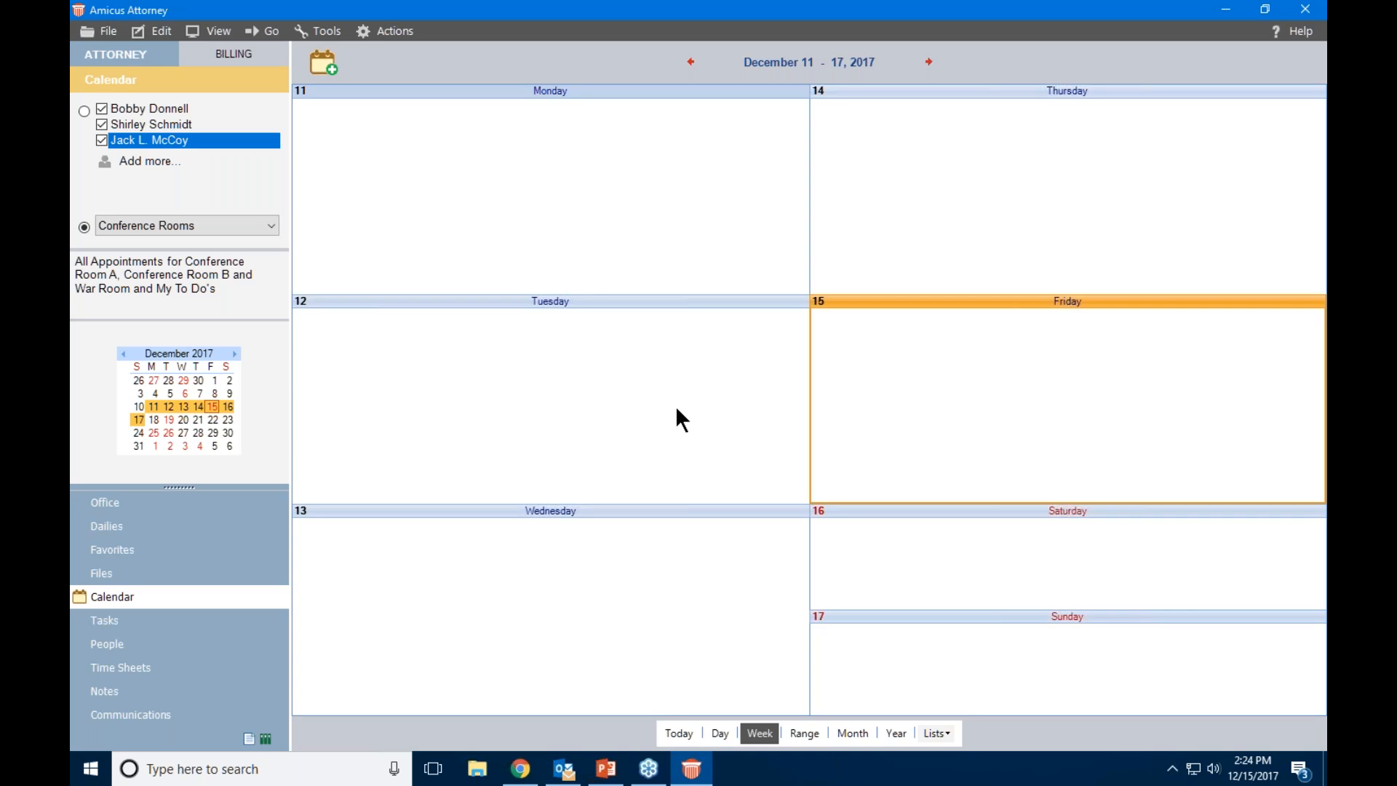
Review the settings for a custom calendar profile without saving one, and return to the Partner Calendar
click(251, 227)
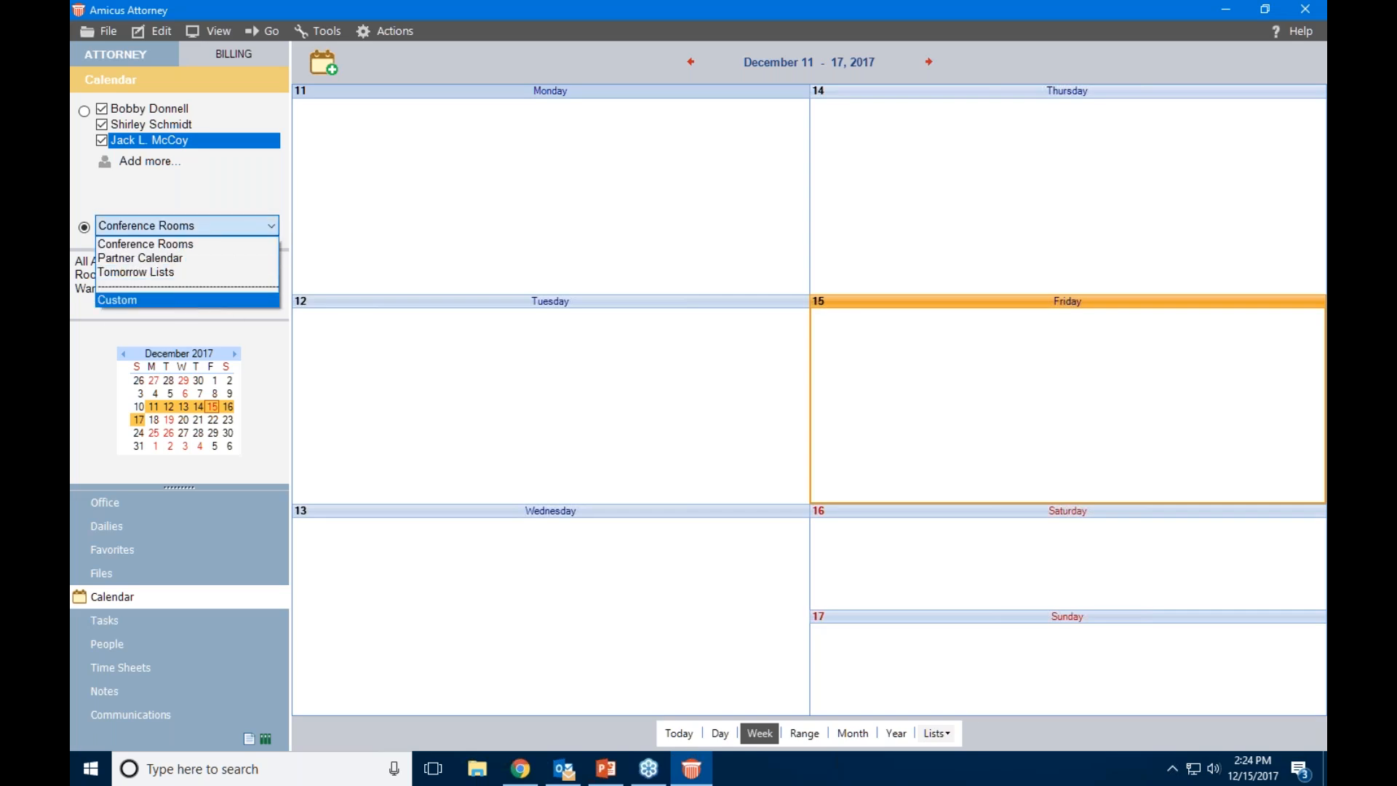
click(176, 296)
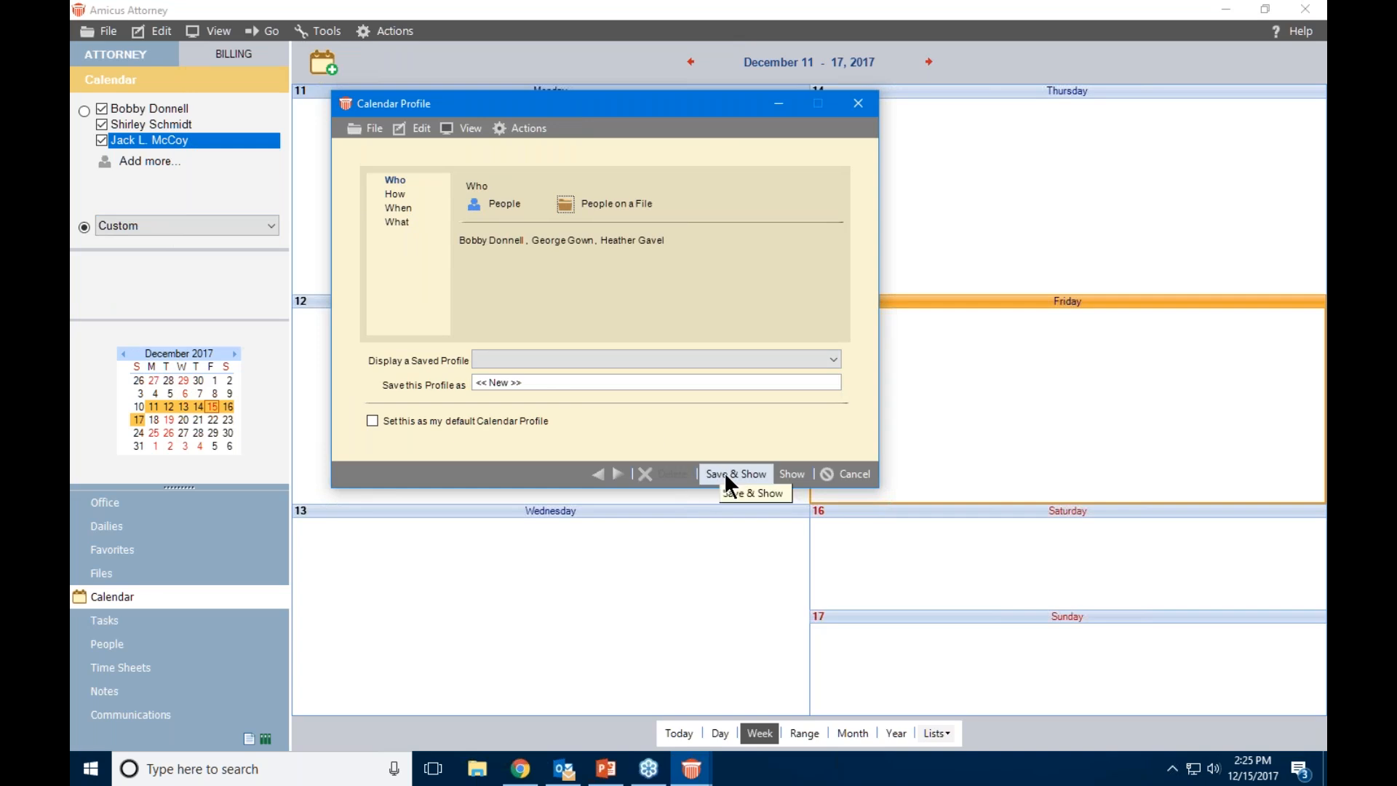
key(ctrl)
key(ctrl)
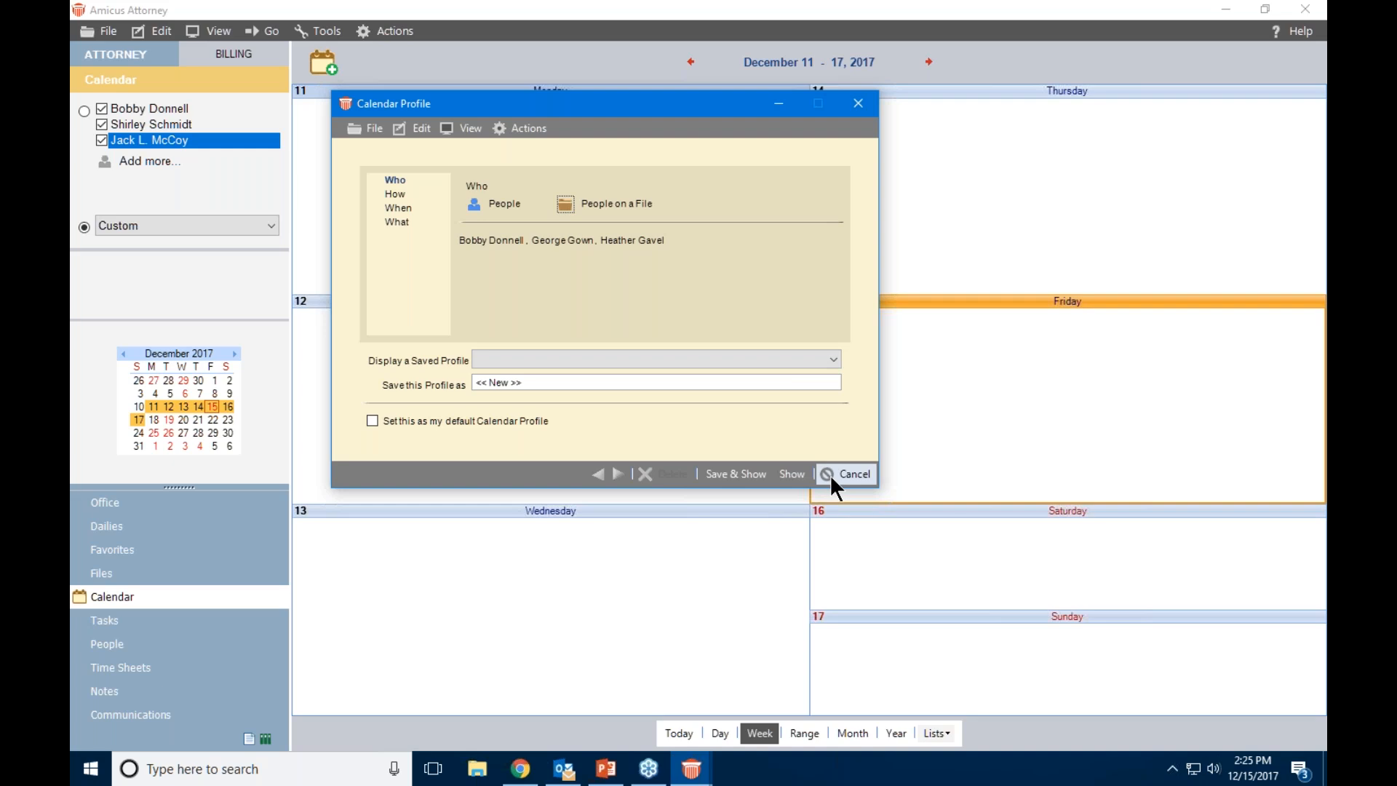
click(830, 474)
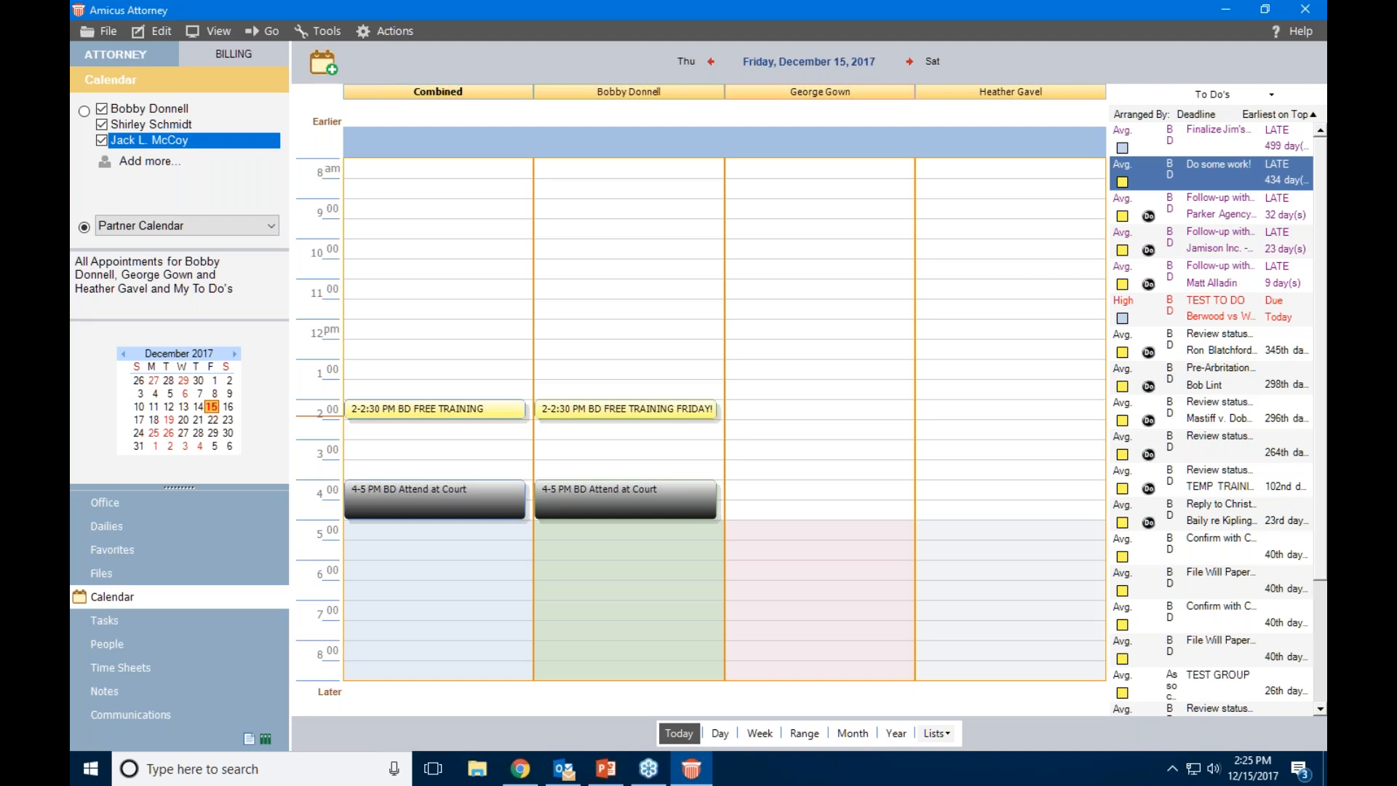
Switch to the PowerPoint presentation, start its slide show from the beginning and swap presenter view with the slide show
key(alt+Tab)
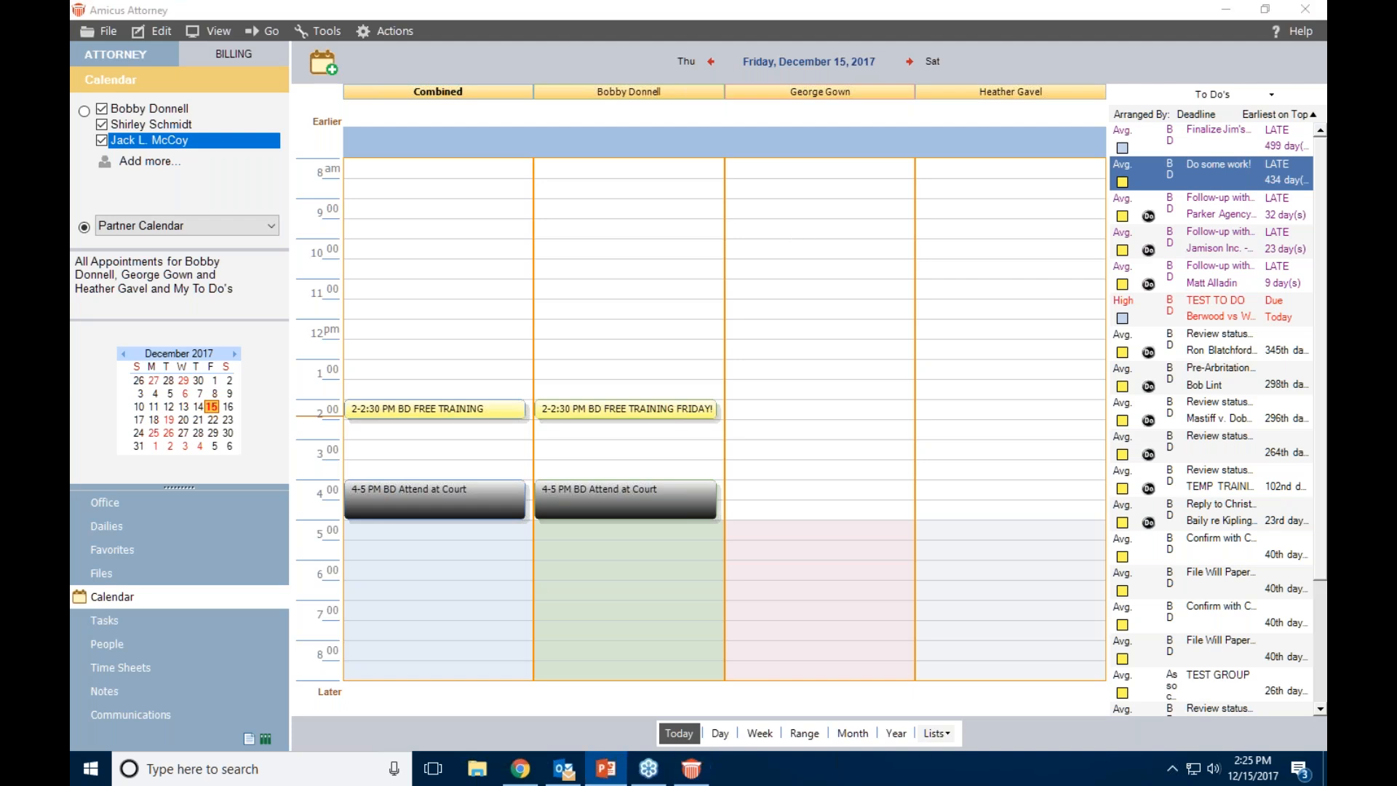
key(F5)
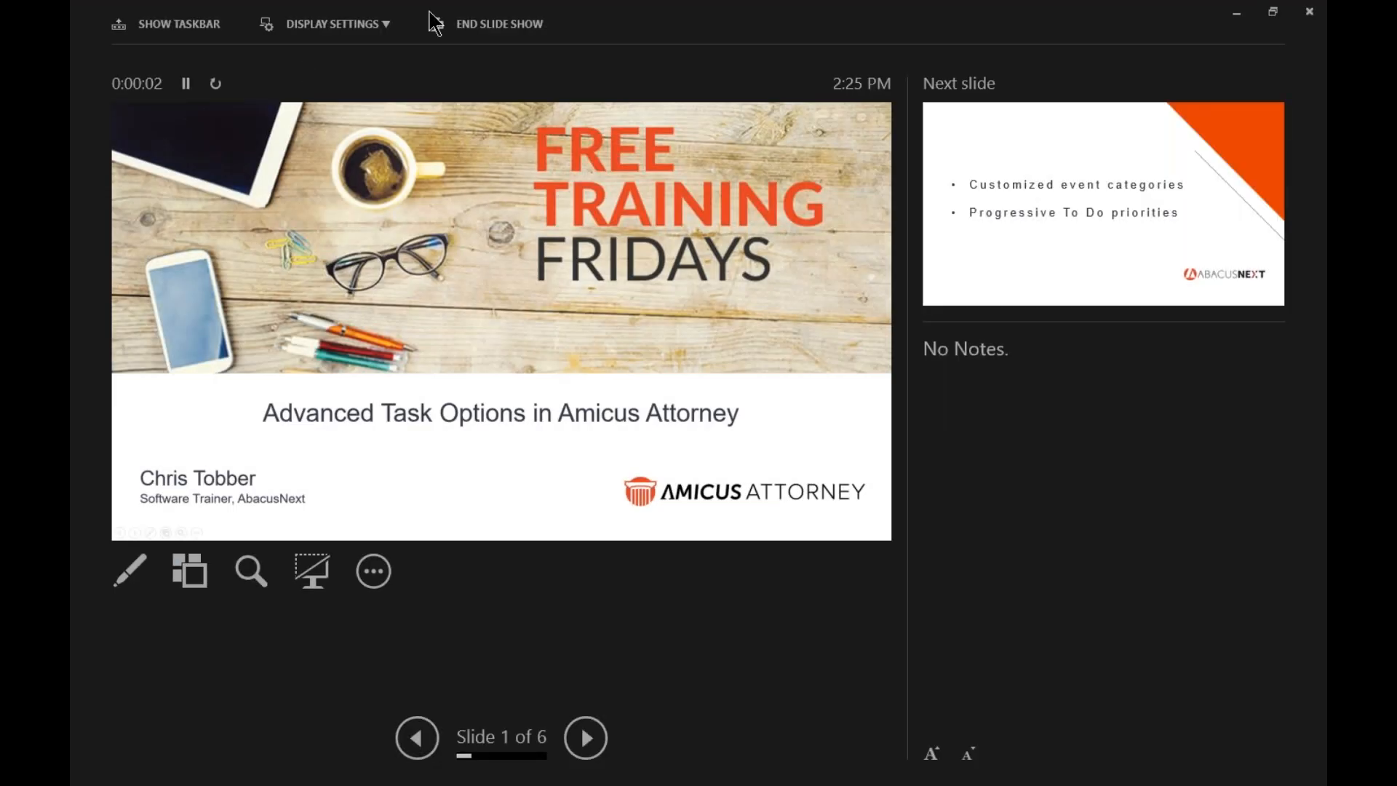
click(386, 26)
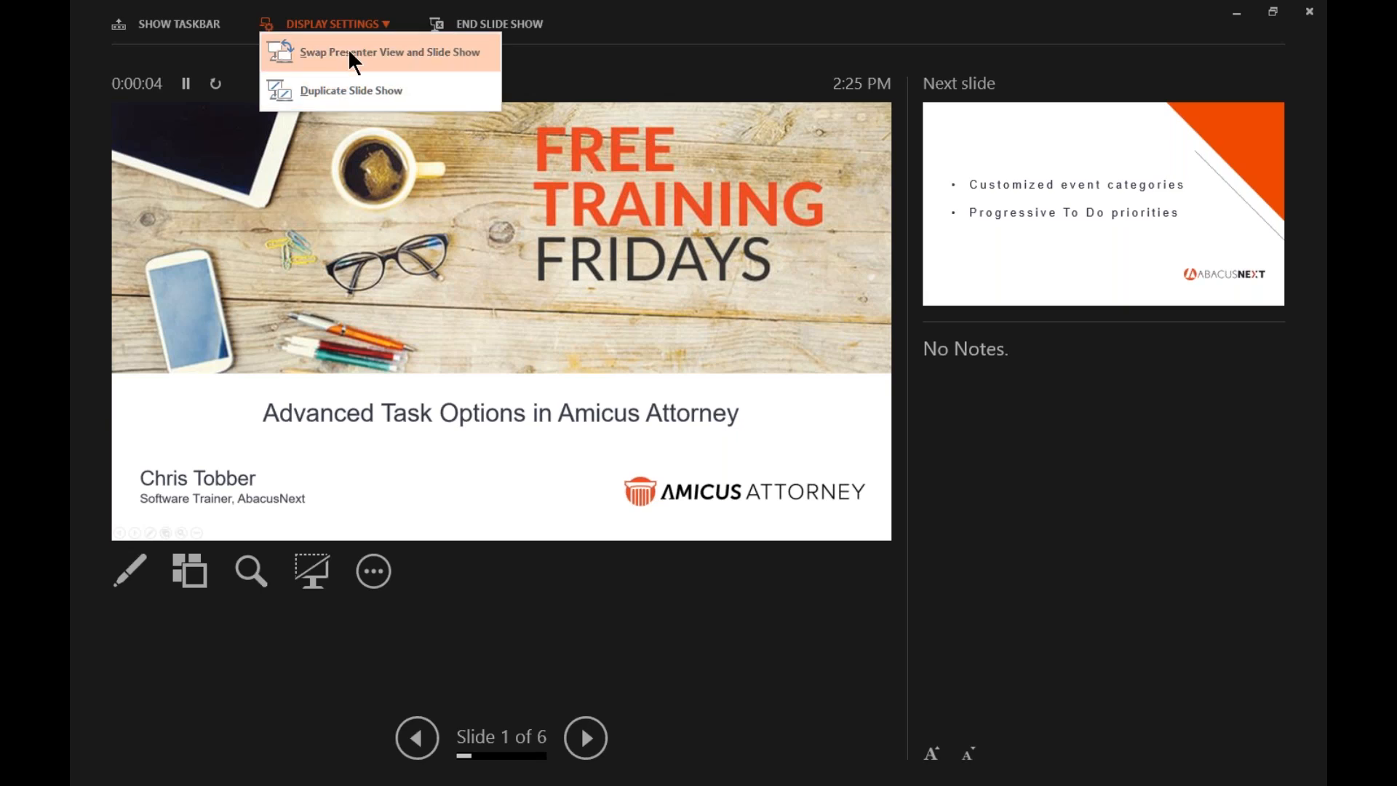
click(350, 51)
Advance the slide show past the Abacus Private Cloud poll slide to the What Now? slide
click(1022, 393)
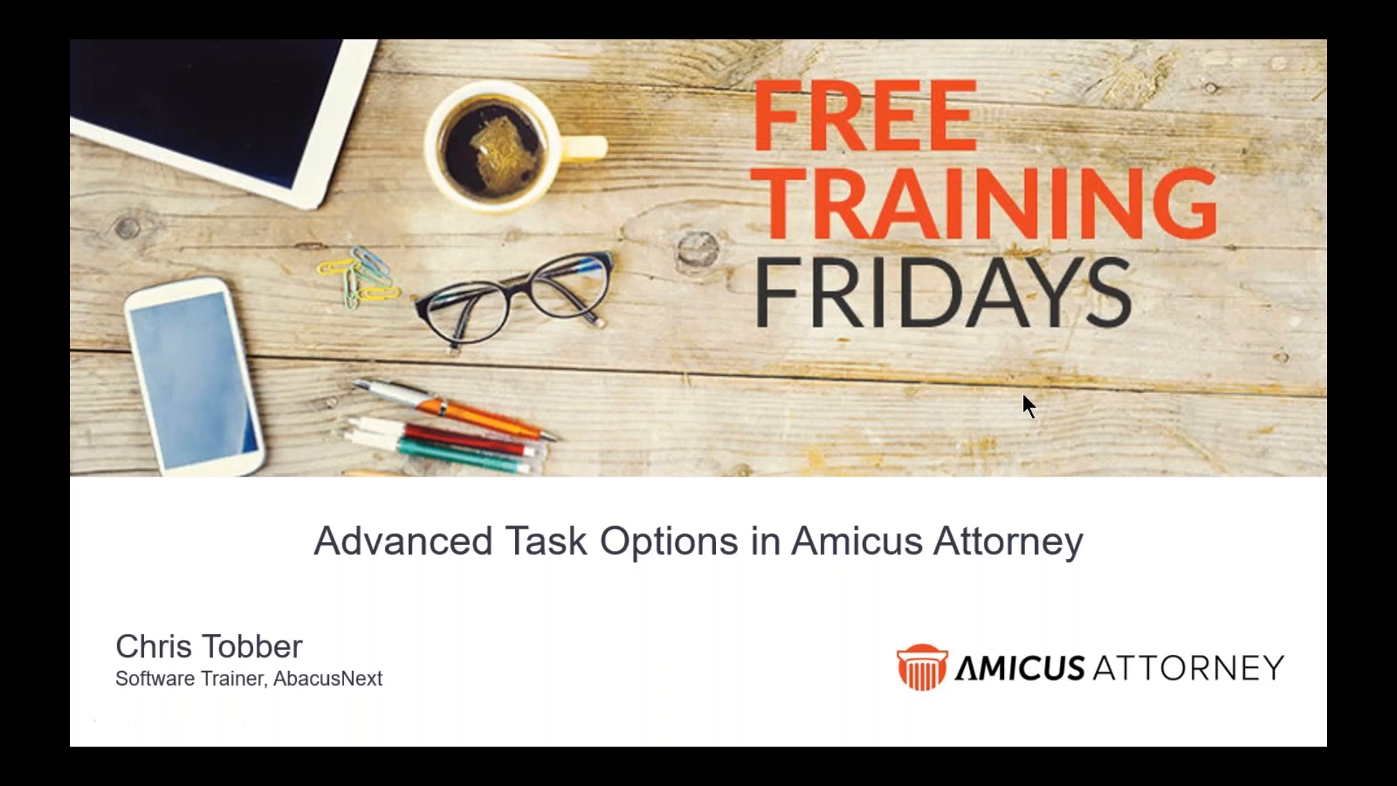
click(1012, 383)
click(1012, 384)
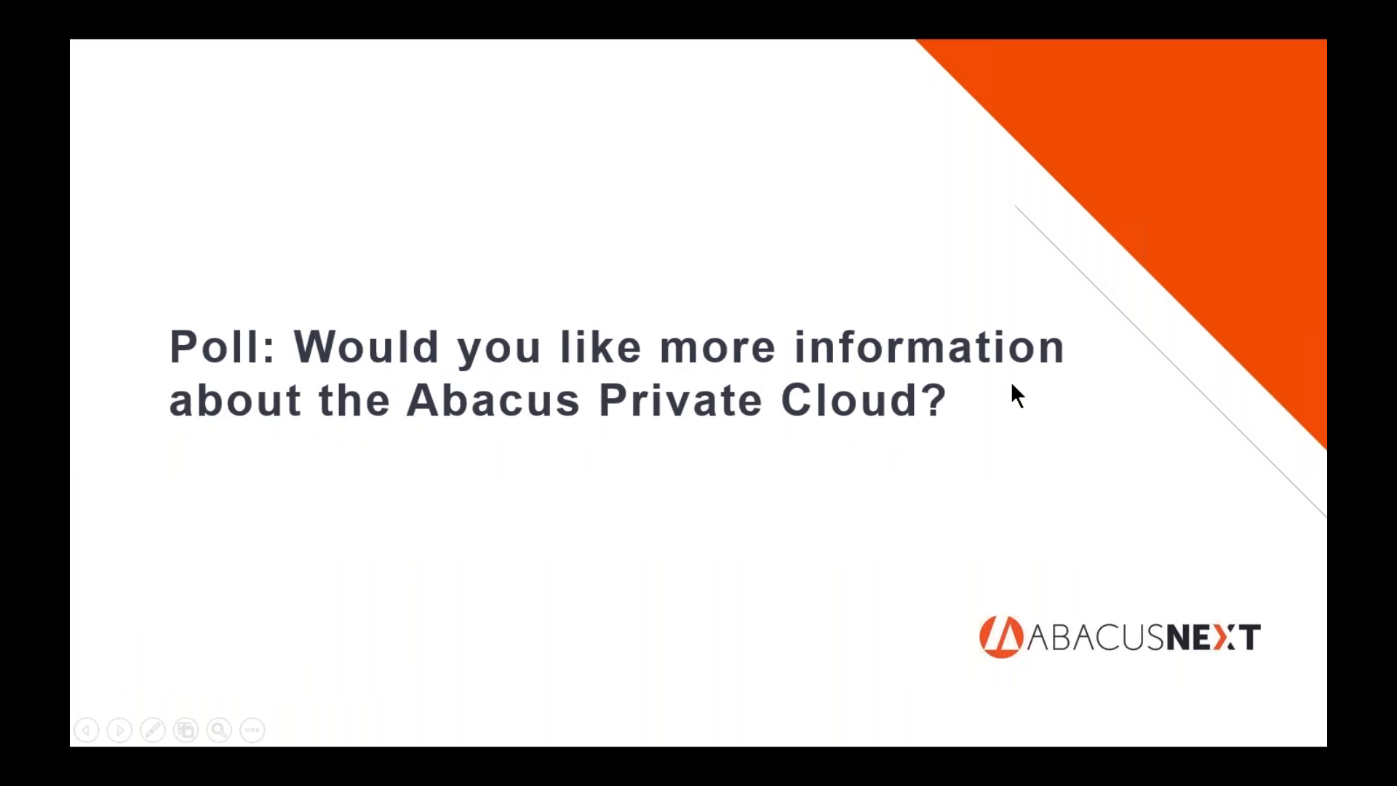
click(1012, 384)
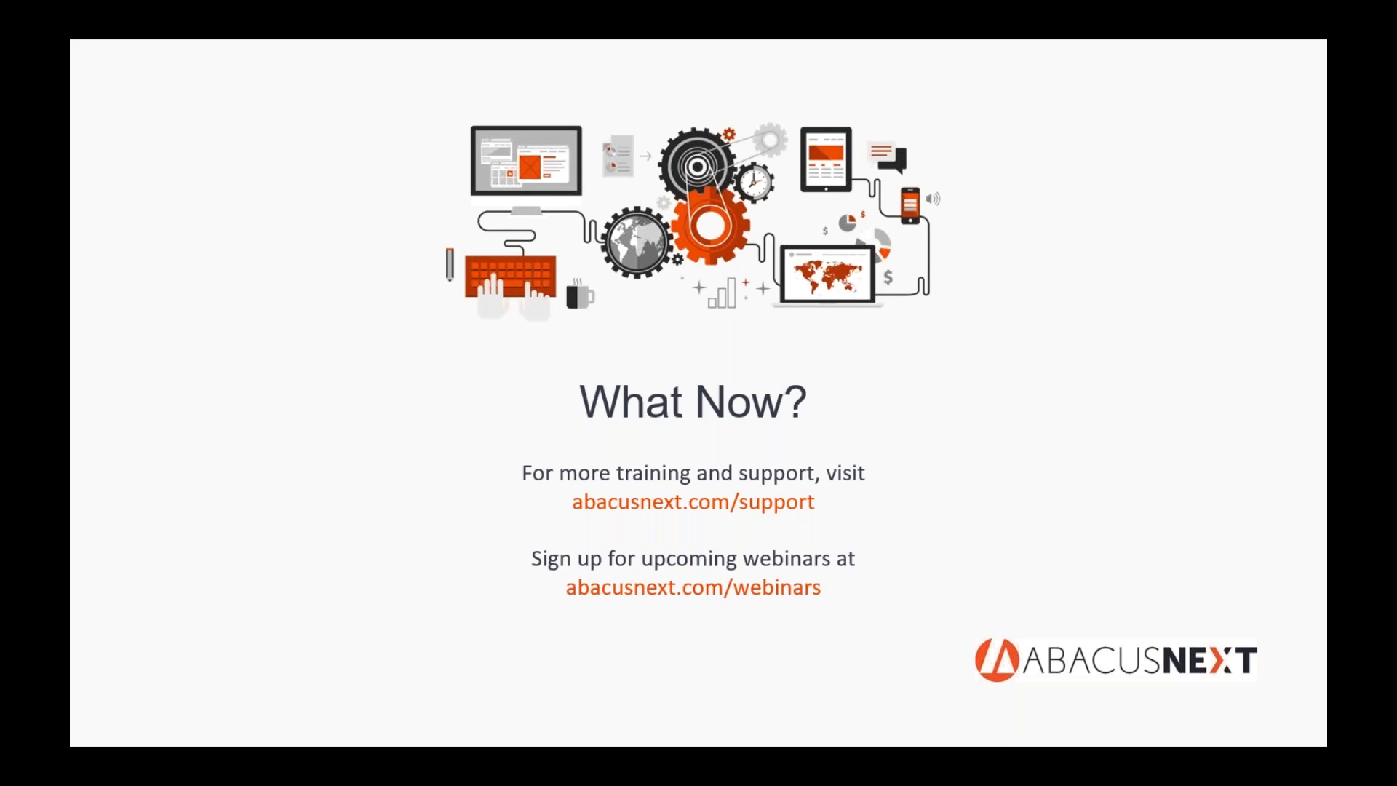
drag(1326, 456, 691, 1)
click(453, 64)
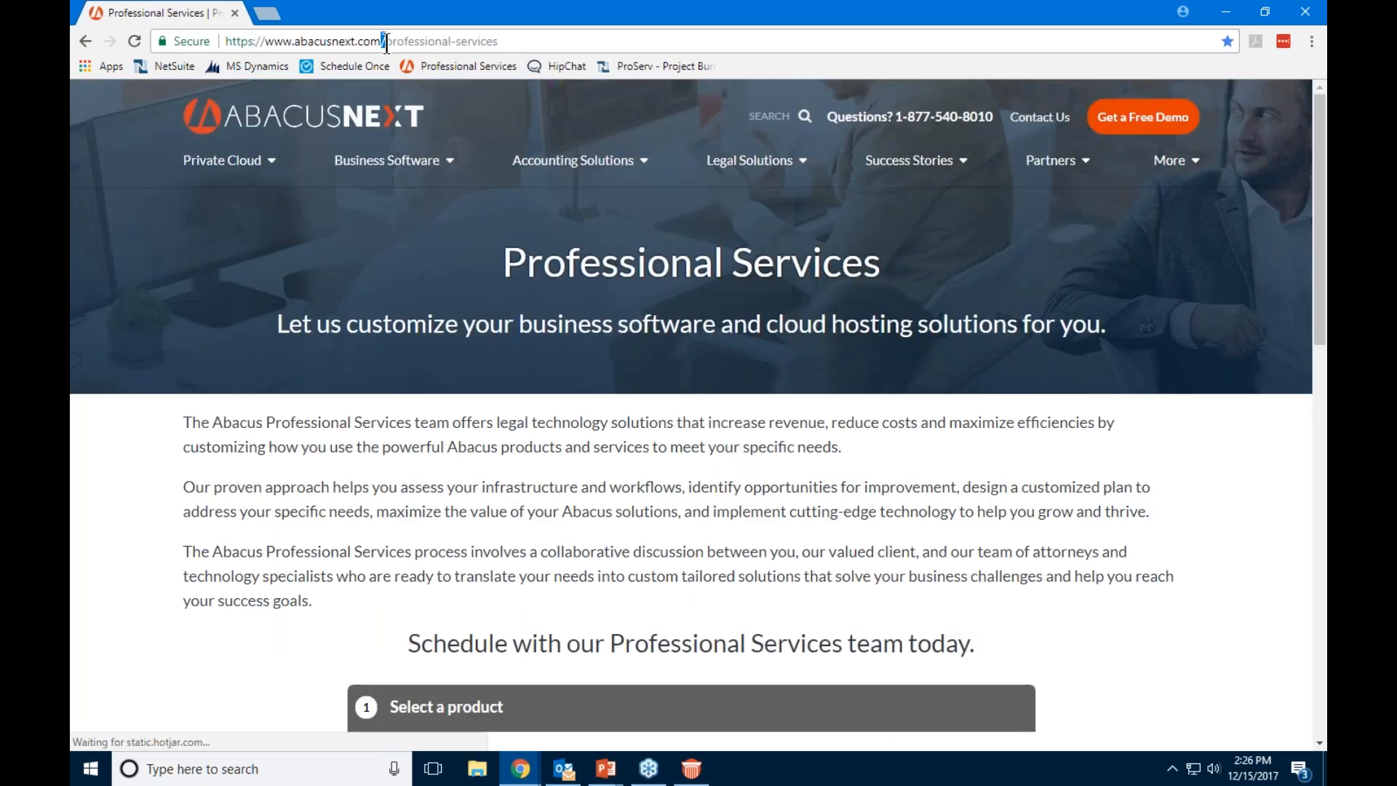
drag(384, 41, 639, 41)
key(BackSpace)
key(Return)
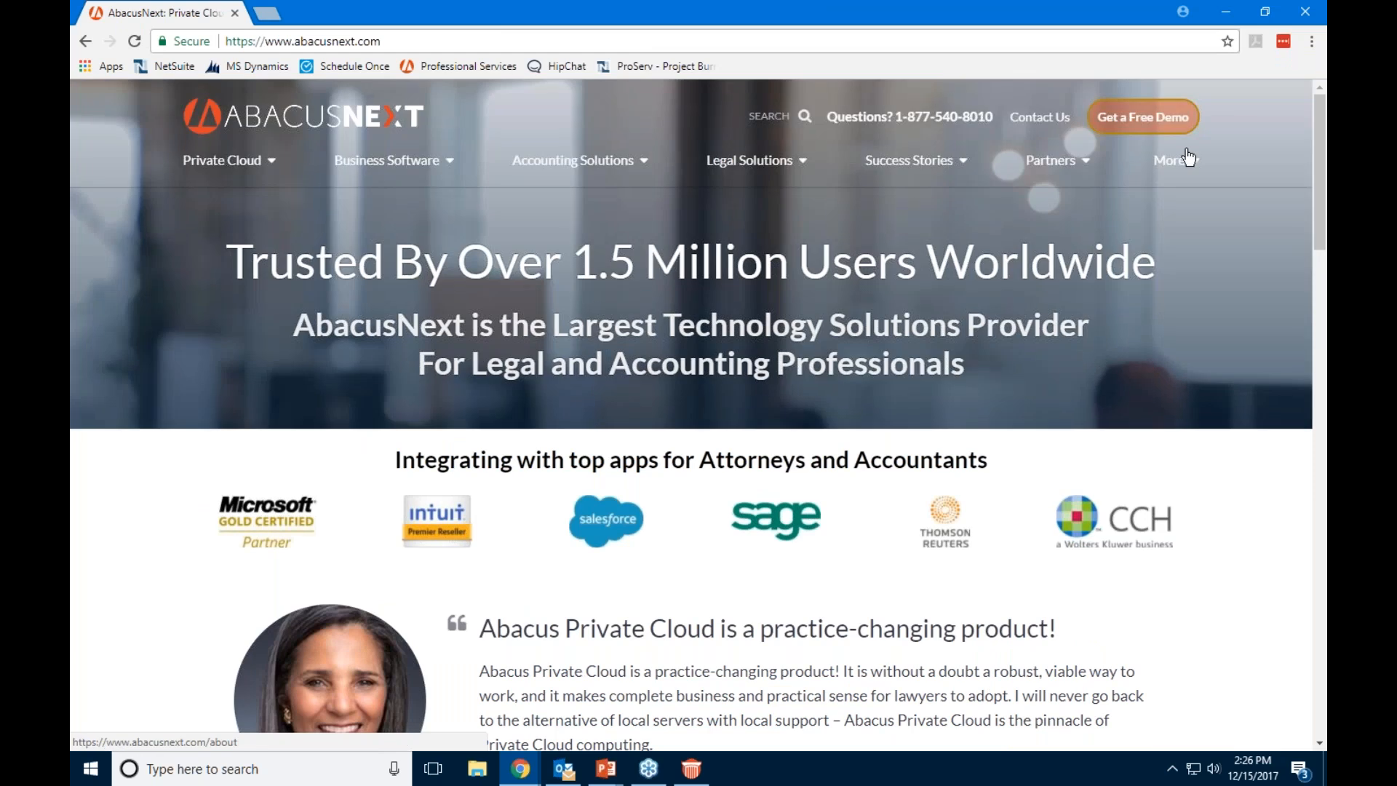
Go to the Professional Services page, select Amicus Attorney as the product and start booking in the Training category
mouse_move(1185, 174)
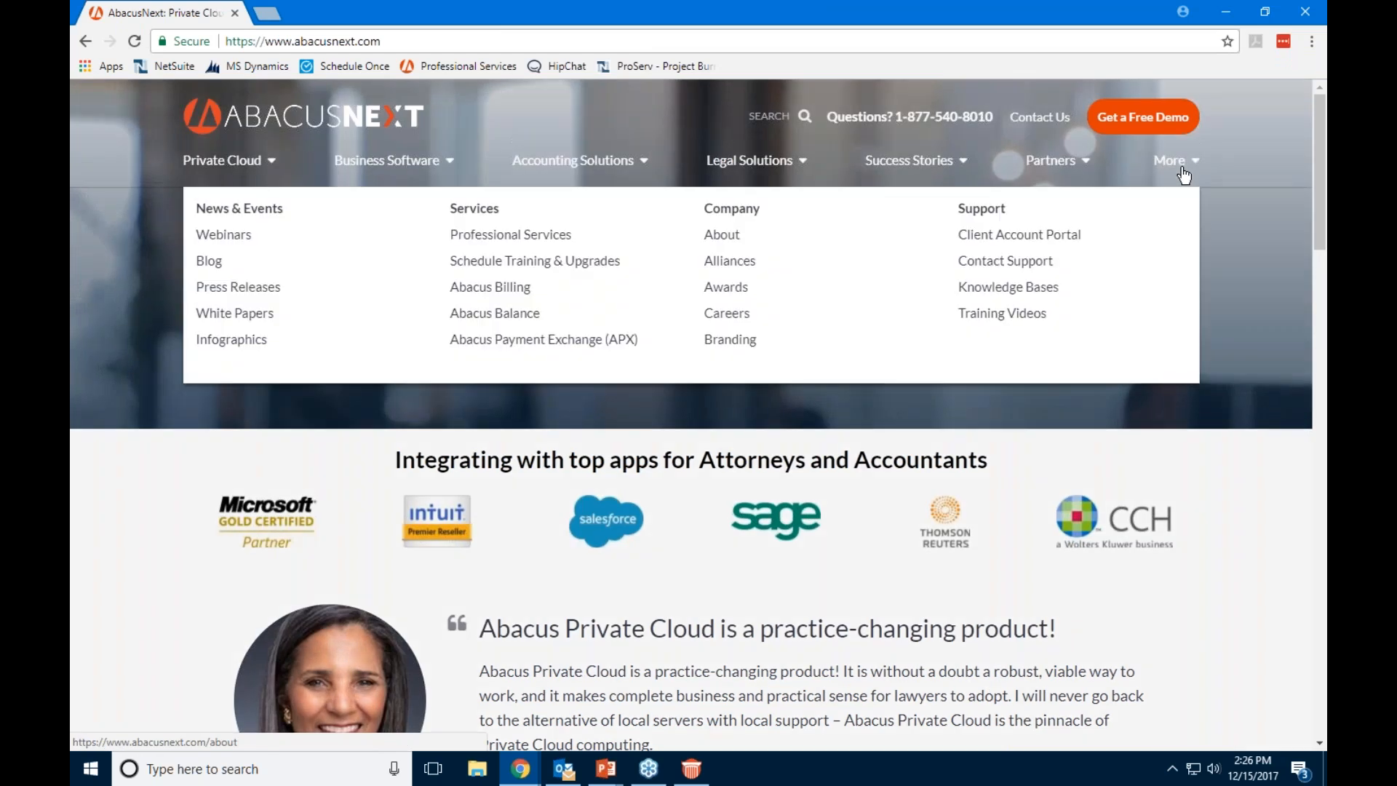
click(512, 236)
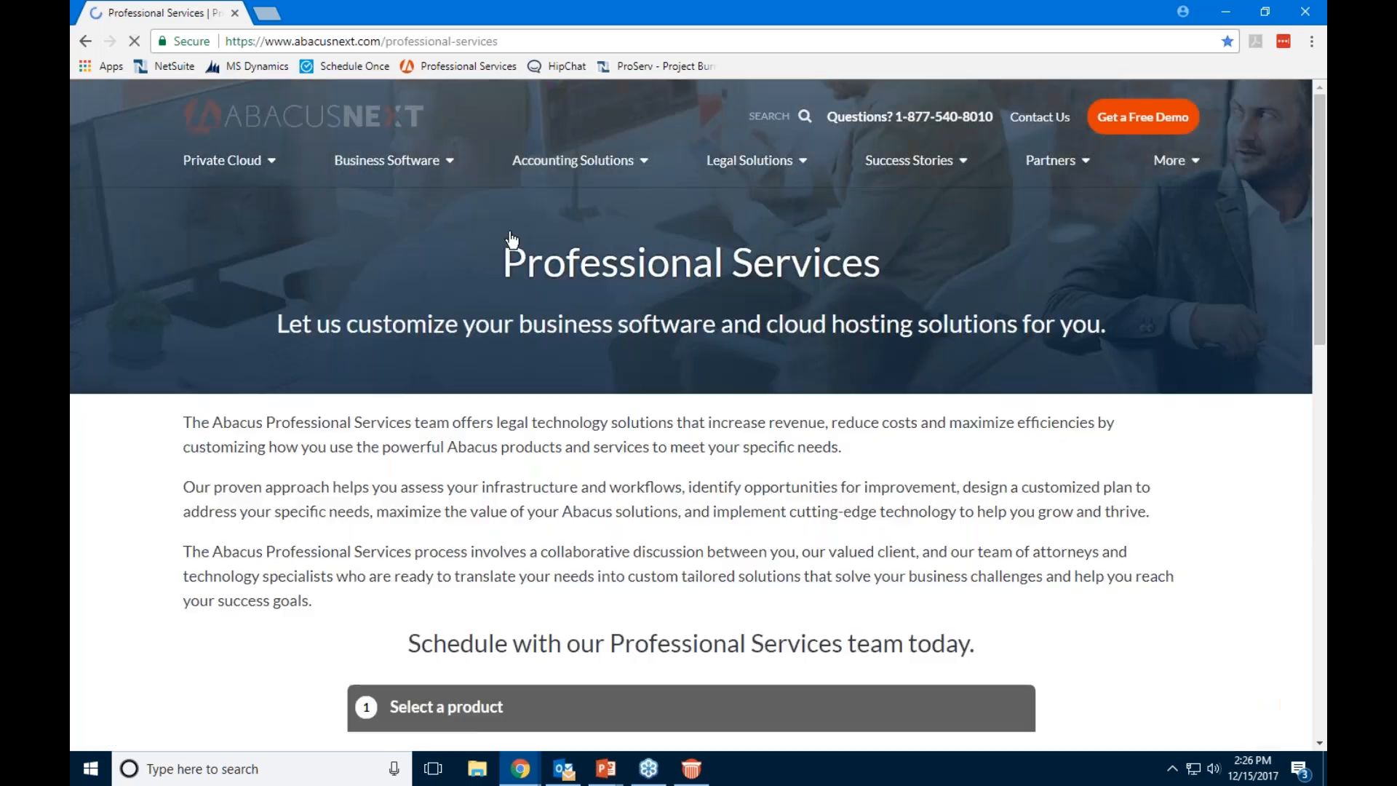
scroll(531, 289, down, 5)
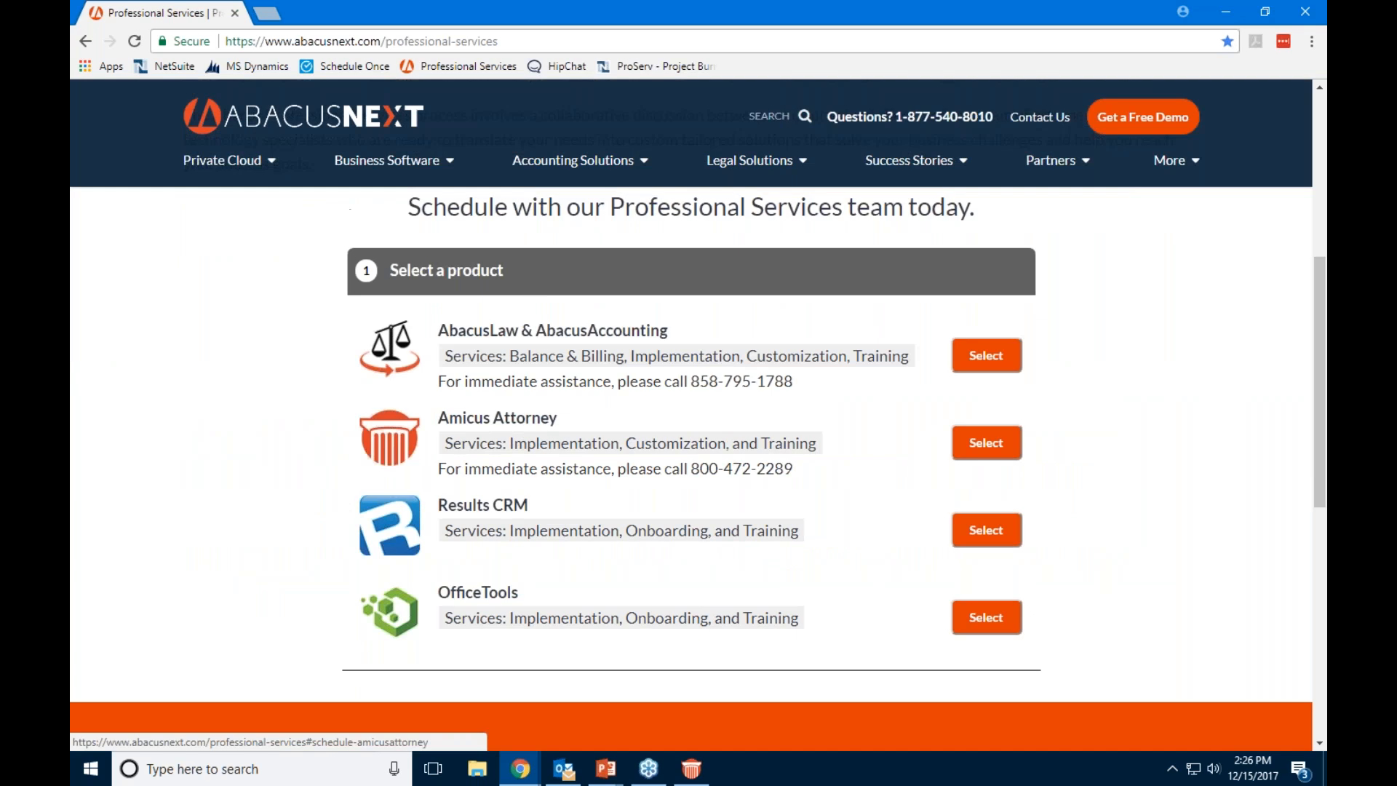
click(985, 443)
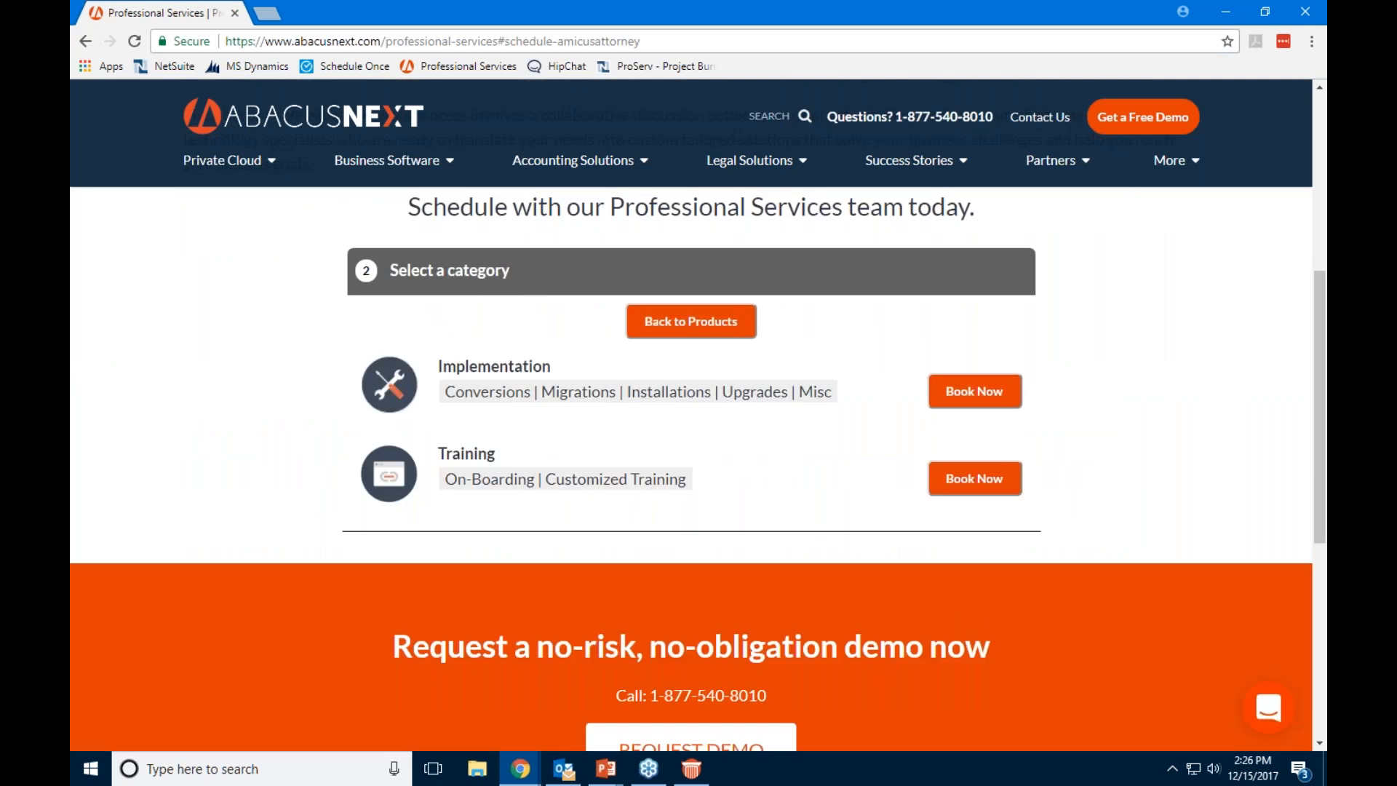
click(982, 477)
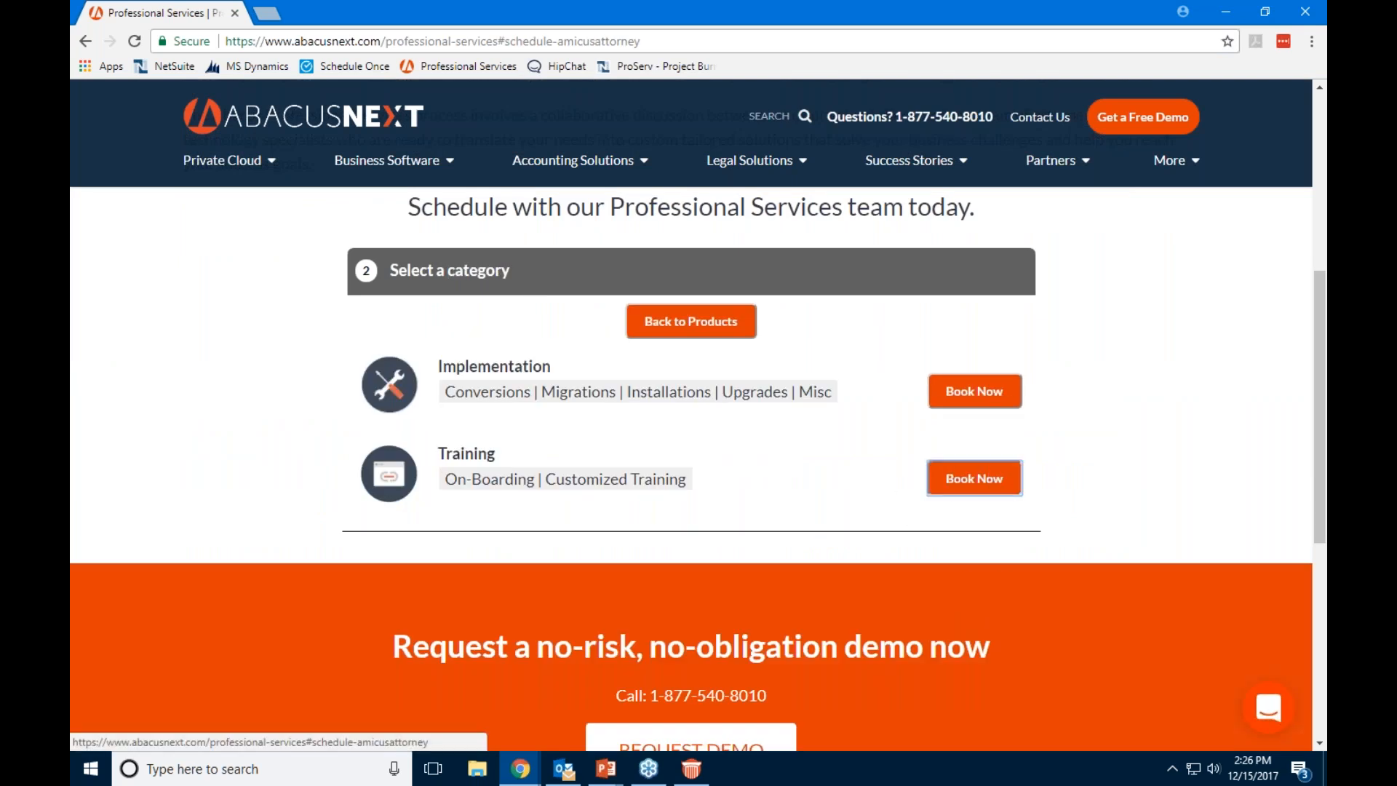